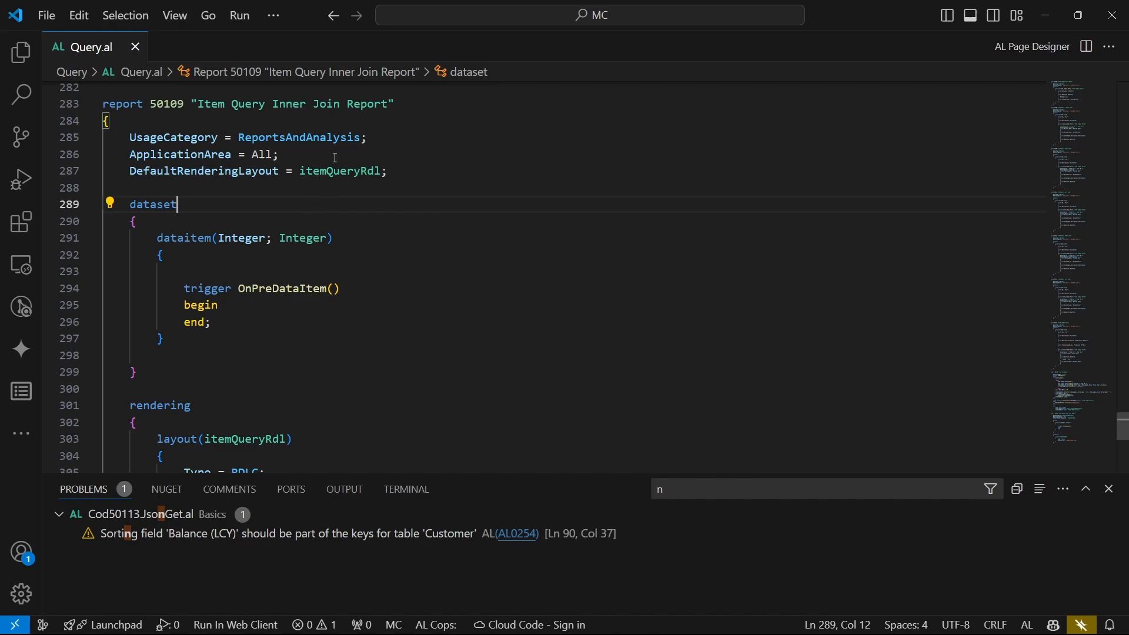
{"action": "scroll", "coordinate": [288, 205], "scroll_direction": "down", "scroll_amount": 2}
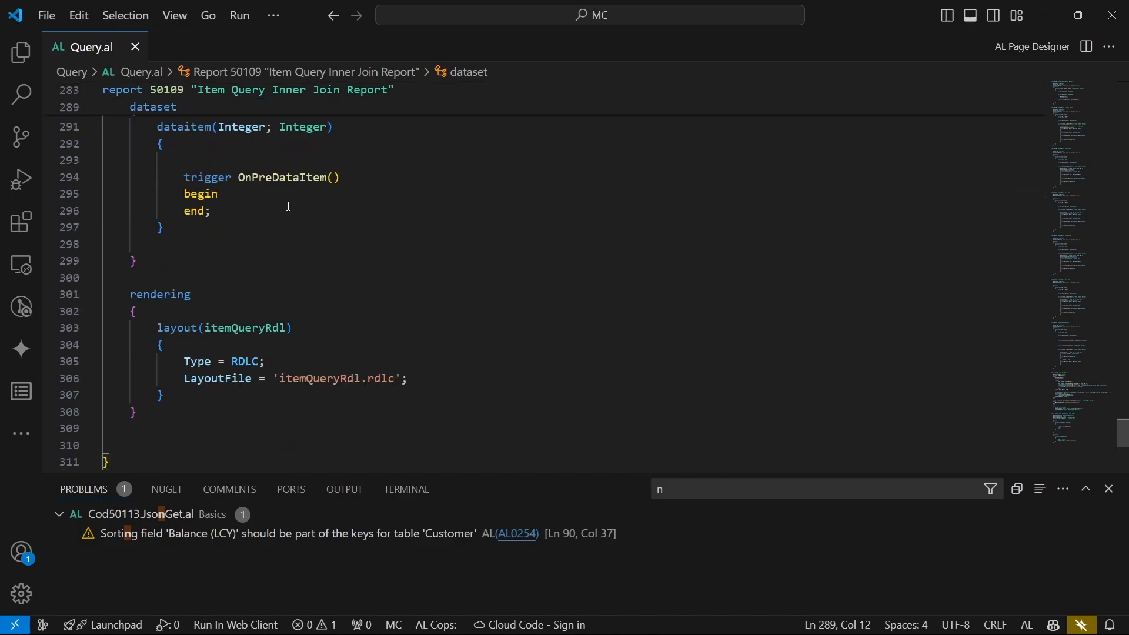
{"action": "scroll", "coordinate": [288, 206], "scroll_direction": "up", "scroll_amount": 1}
{"action": "scroll", "coordinate": [288, 205], "scroll_direction": "up", "scroll_amount": 1}
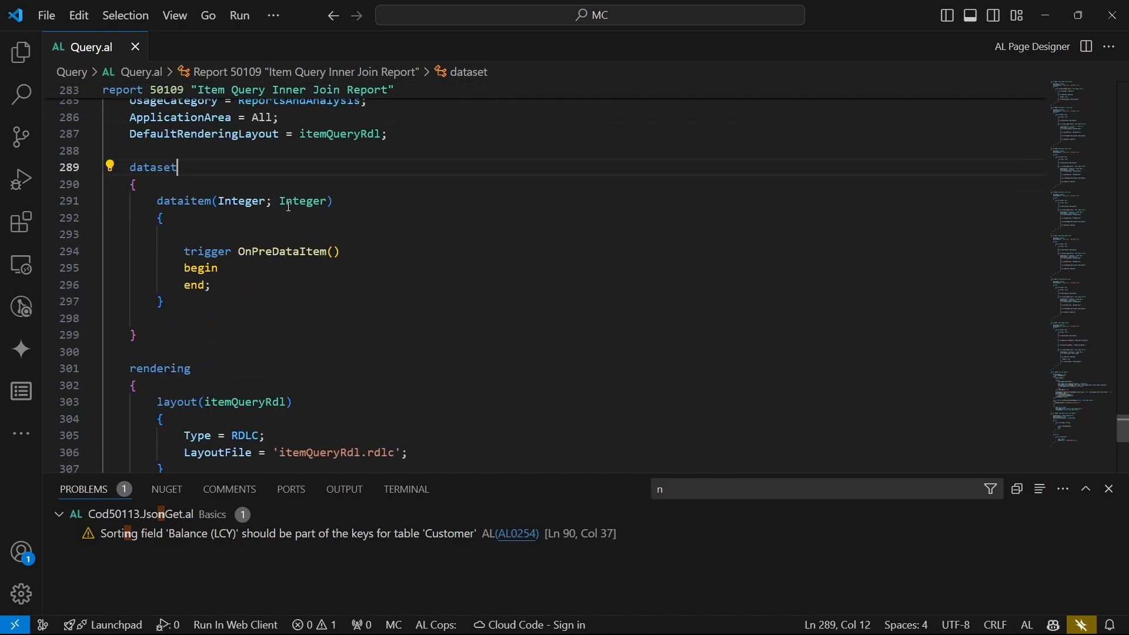
{"action": "scroll", "coordinate": [288, 205], "scroll_direction": "up", "scroll_amount": 1}
{"action": "scroll", "coordinate": [289, 206], "scroll_direction": "up", "scroll_amount": 1}
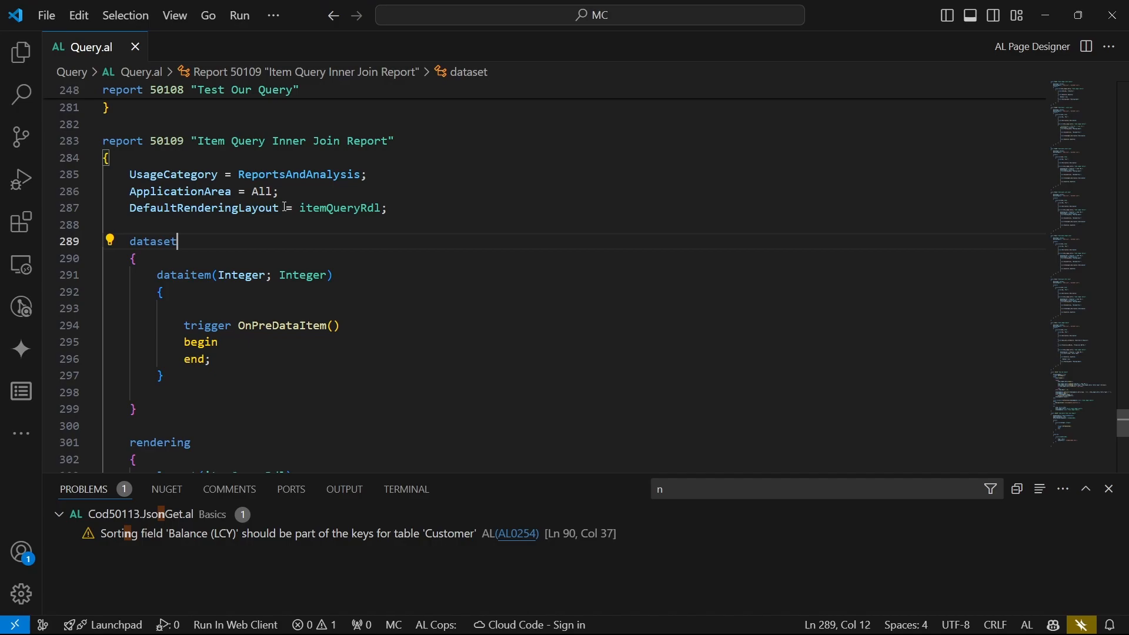
{"action": "scroll", "coordinate": [285, 207], "scroll_direction": "down", "scroll_amount": 1}
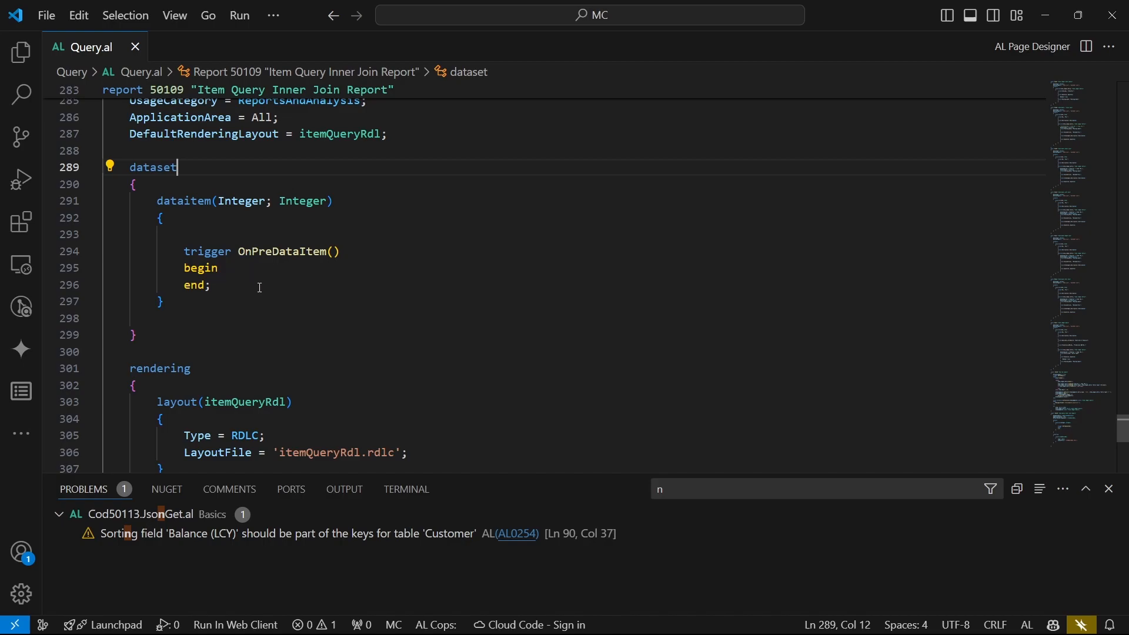
{"action": "scroll", "coordinate": [259, 289], "scroll_direction": "up", "scroll_amount": 1}
Review report 50109's declaration, properties and the Integer data item's table name
{"action": "left_click", "coordinate": [145, 105]}
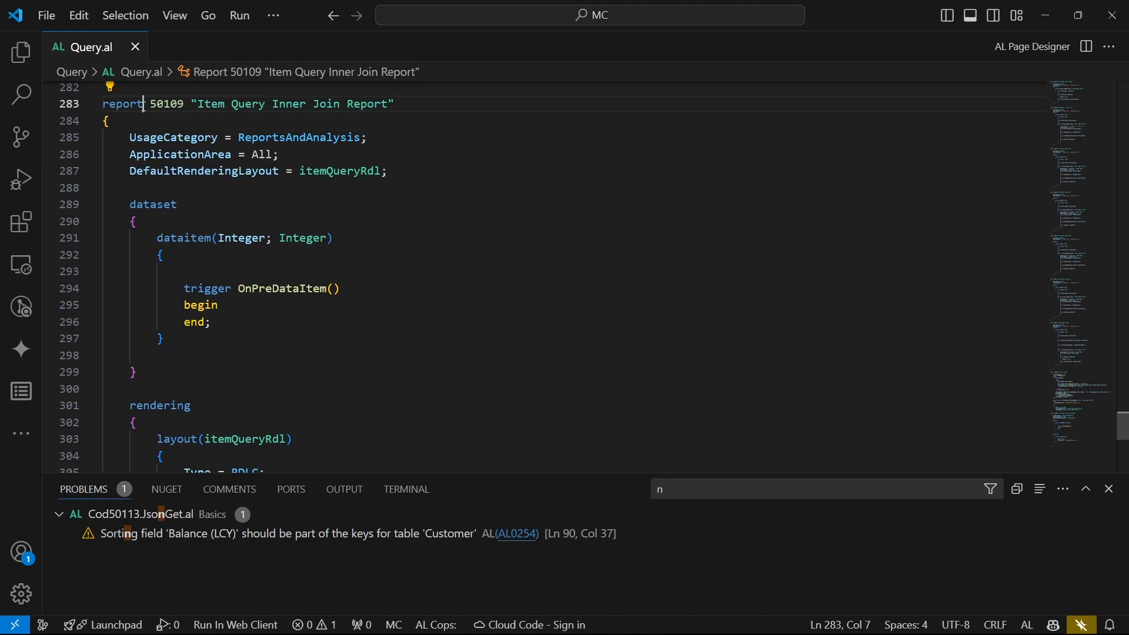
{"action": "scroll", "coordinate": [140, 190], "scroll_direction": "down", "scroll_amount": 3}
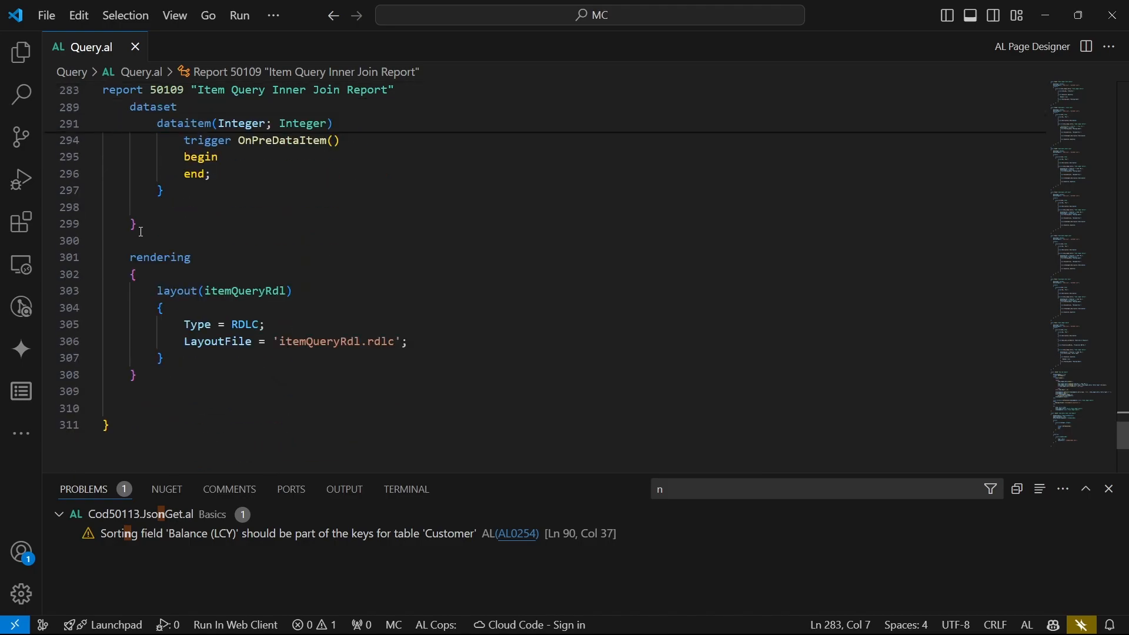
{"action": "scroll", "coordinate": [135, 253], "scroll_direction": "up", "scroll_amount": 2}
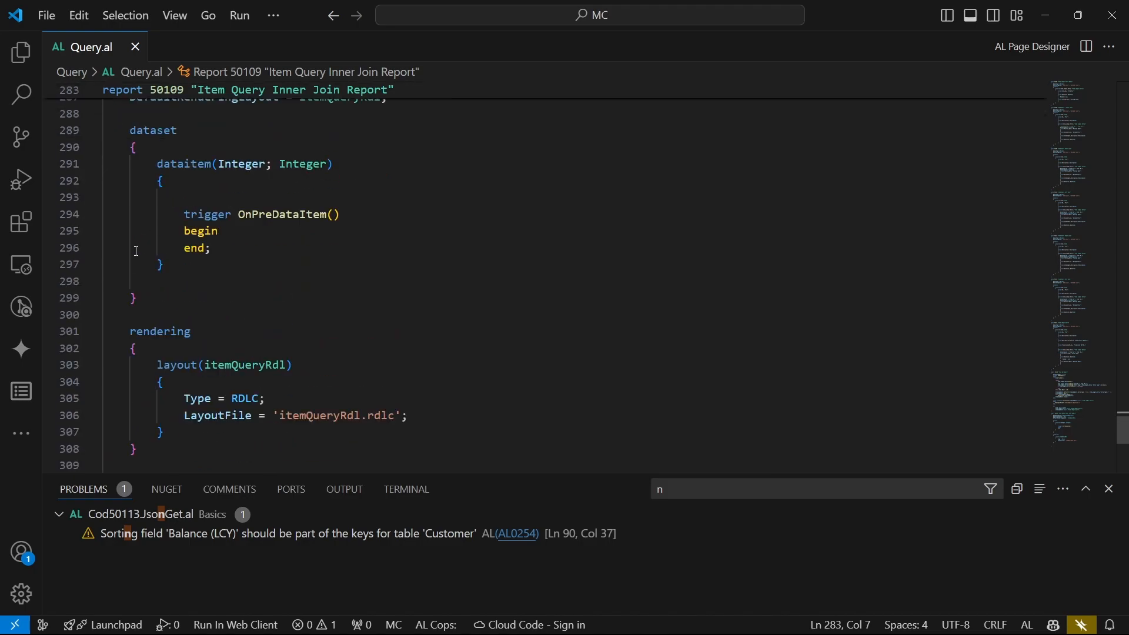
{"action": "scroll", "coordinate": [151, 263], "scroll_direction": "up", "scroll_amount": 2}
{"action": "left_click", "coordinate": [188, 267]}
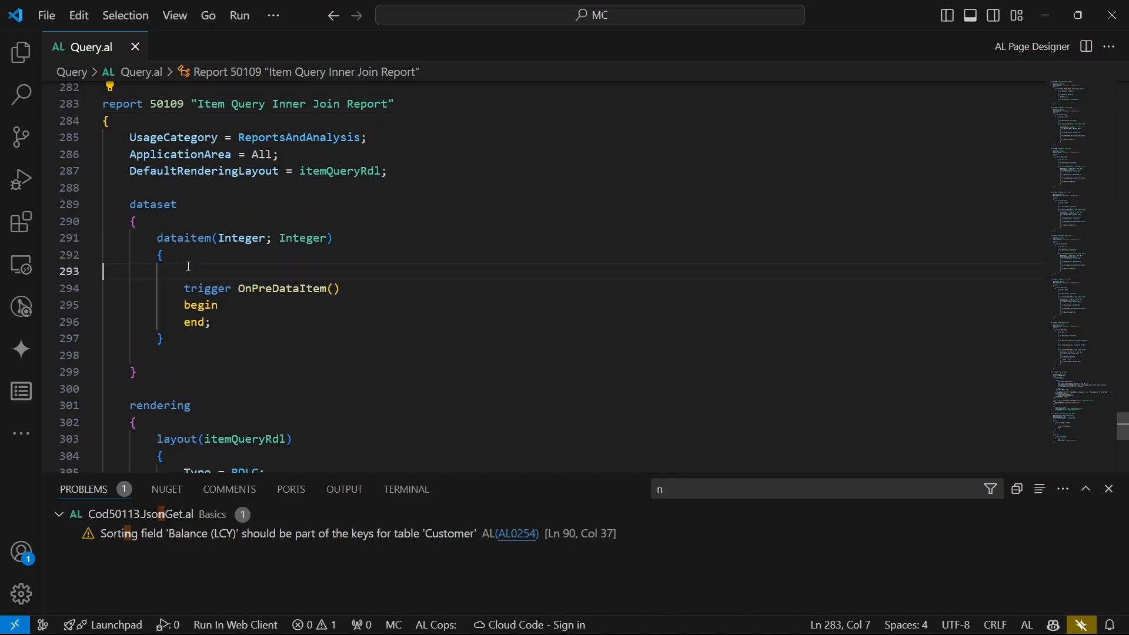
{"action": "left_click", "coordinate": [228, 171]}
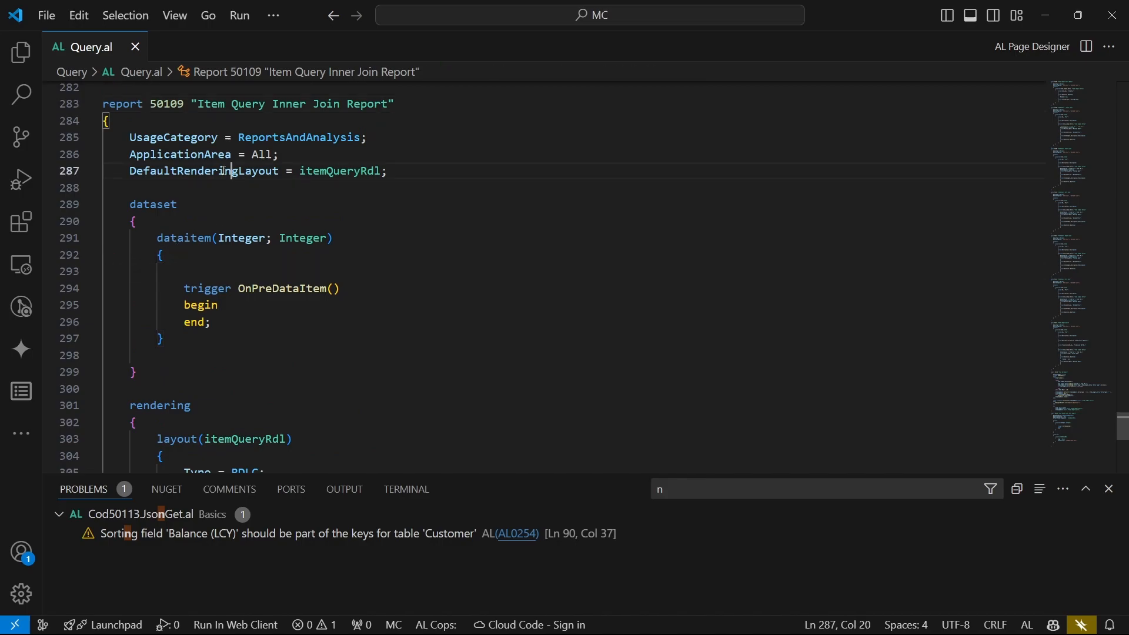
{"action": "left_click", "coordinate": [197, 137]}
{"action": "scroll", "coordinate": [208, 247], "scroll_direction": "down", "scroll_amount": 2}
{"action": "scroll", "coordinate": [215, 298], "scroll_direction": "up", "scroll_amount": 1}
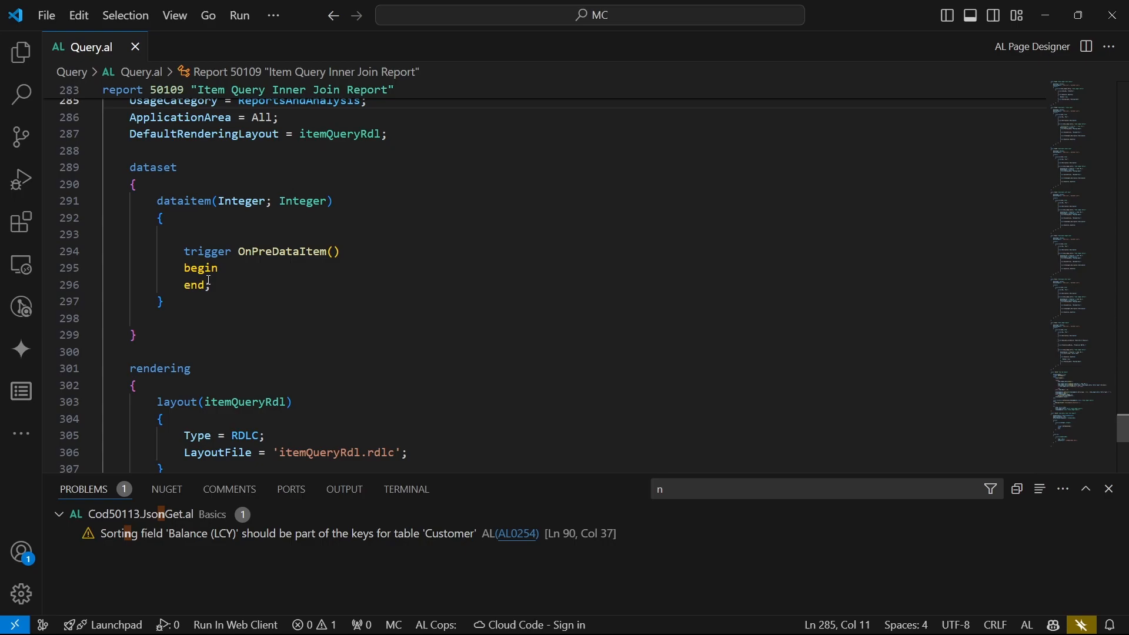
{"action": "left_click", "coordinate": [170, 201]}
{"action": "double_click", "coordinate": [190, 201]}
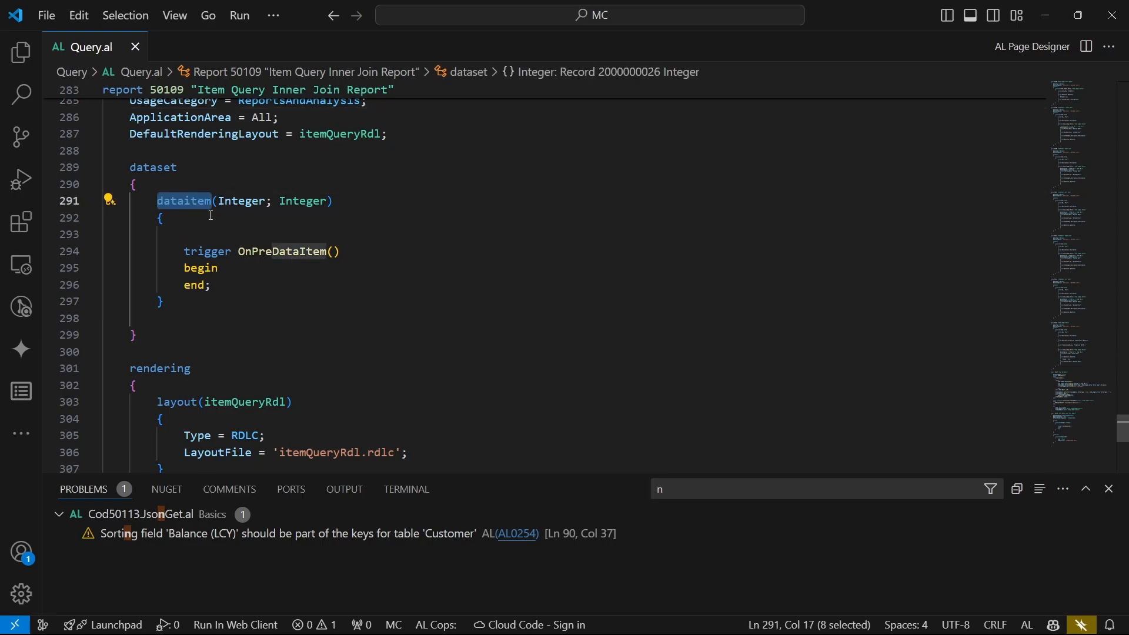
{"action": "double_click", "coordinate": [302, 201]}
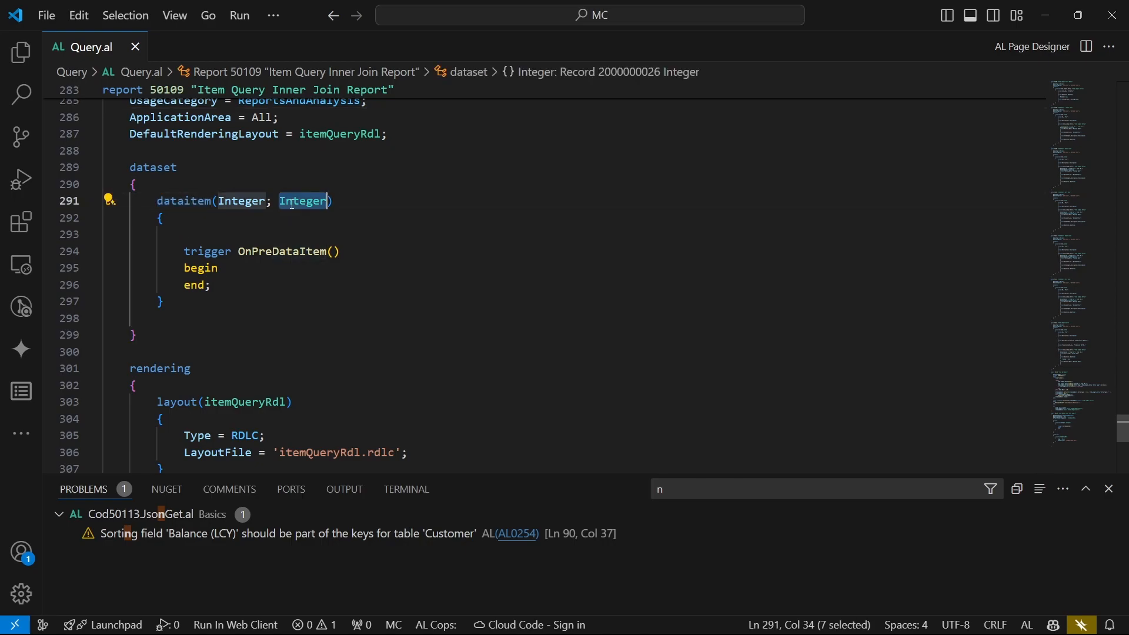
{"action": "mouse_move", "coordinate": [183, 201]}
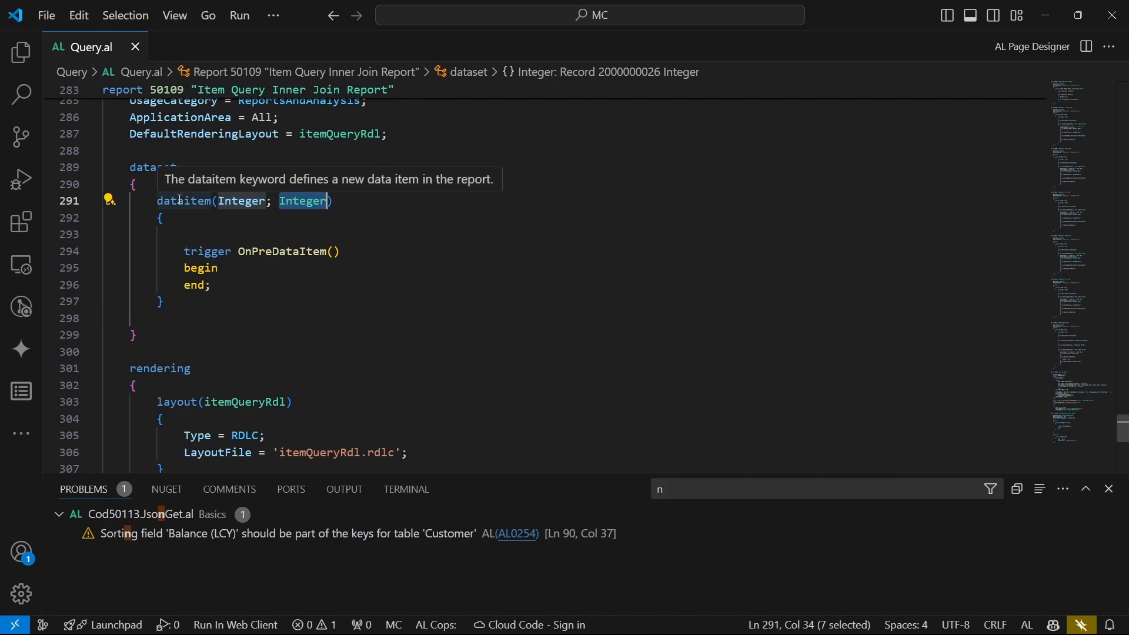
Start a second data item below Integer using the Query Navigation table suggestion
{"action": "left_click", "coordinate": [176, 302]}
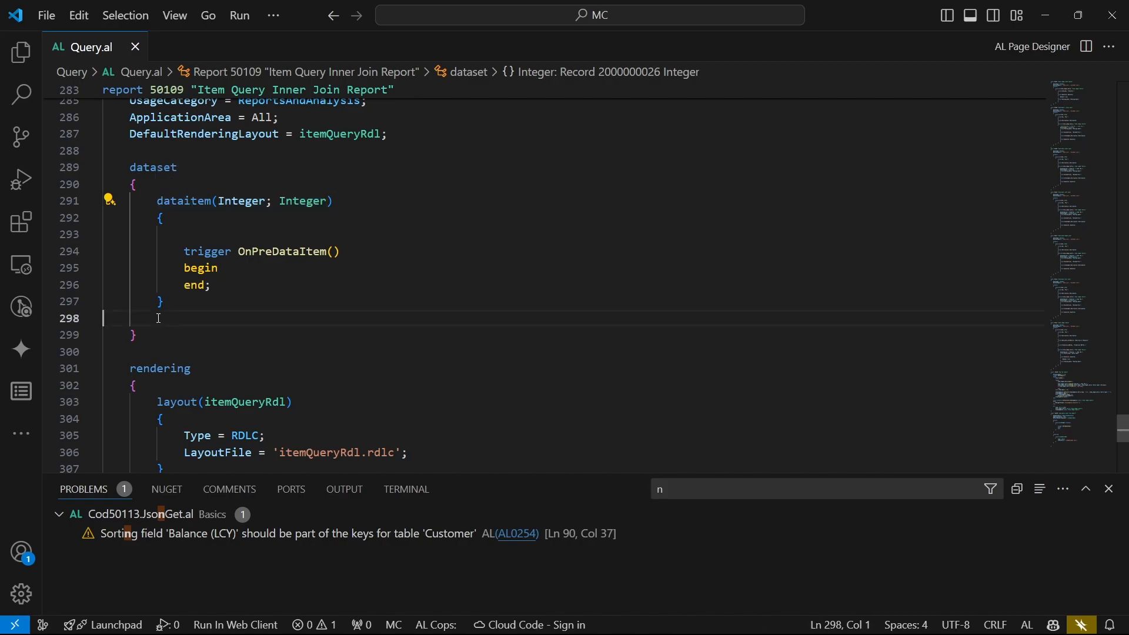
{"action": "key", "text": "Return"}
{"action": "key", "text": "Return"}
{"action": "type", "text": "data"}
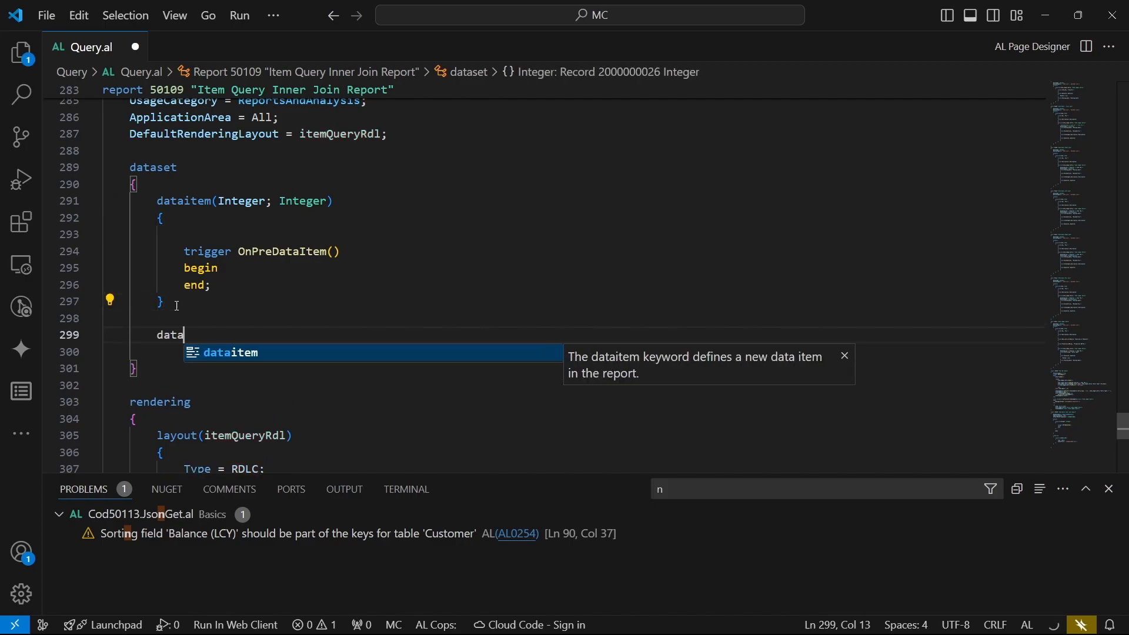
{"action": "type", "text": "item("}
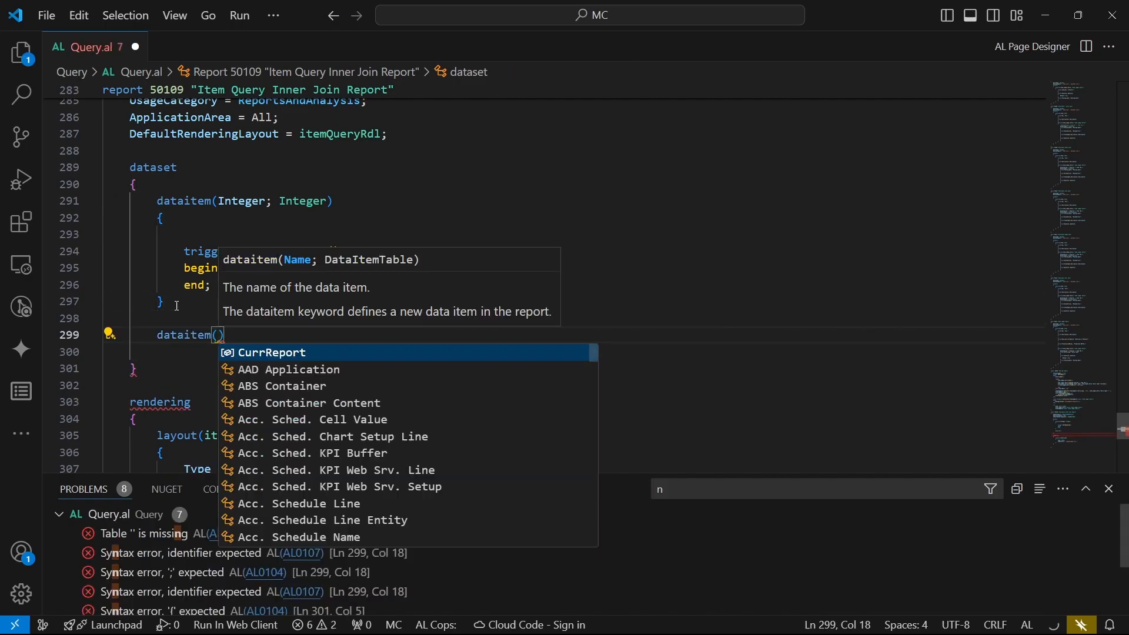
{"action": "type", "text": "i"}
{"action": "key", "text": "BackSpace"}
{"action": "type", "text": "q"}
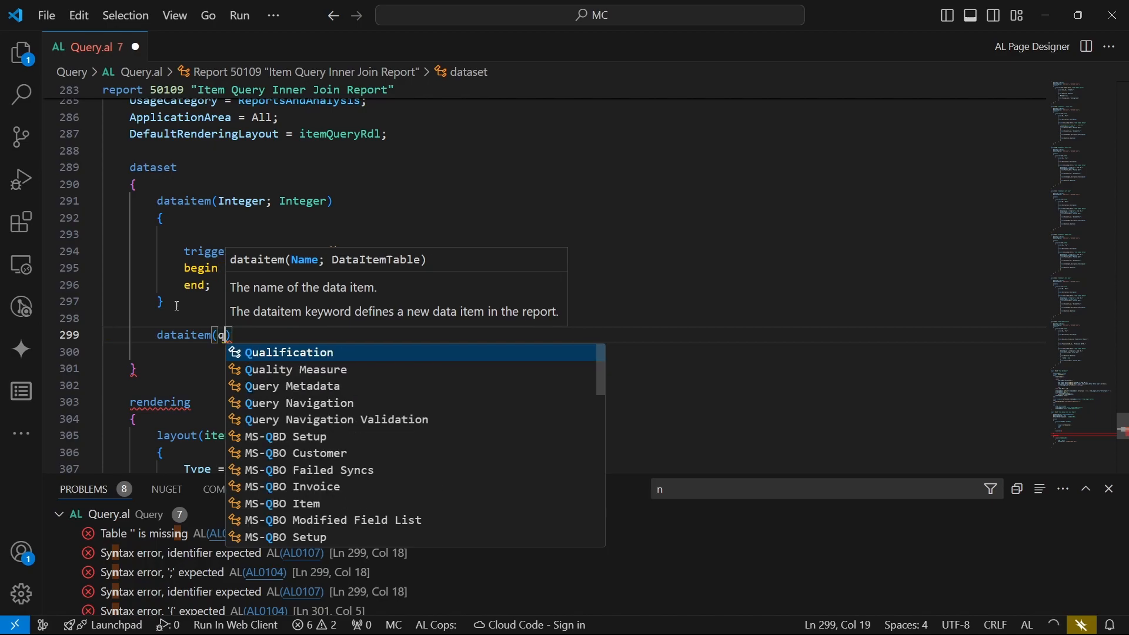
{"action": "type", "text": "uery"}
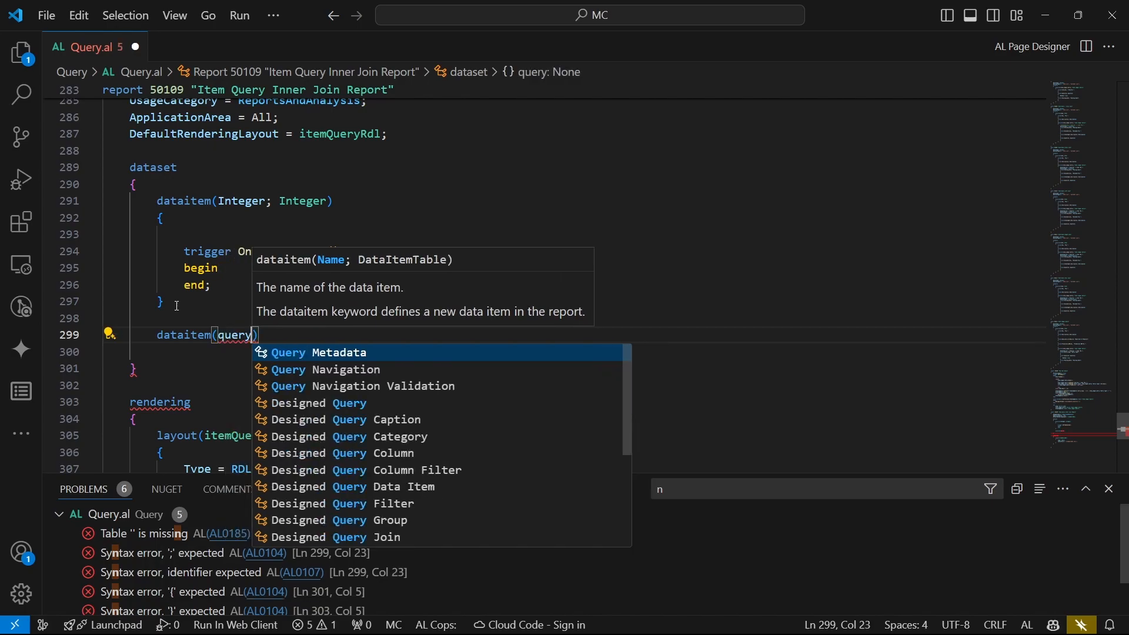
{"action": "key", "text": "Down"}
{"action": "key", "text": "Down"}
{"action": "key", "text": "Down"}
{"action": "key", "text": "Down"}
{"action": "key", "text": "Down"}
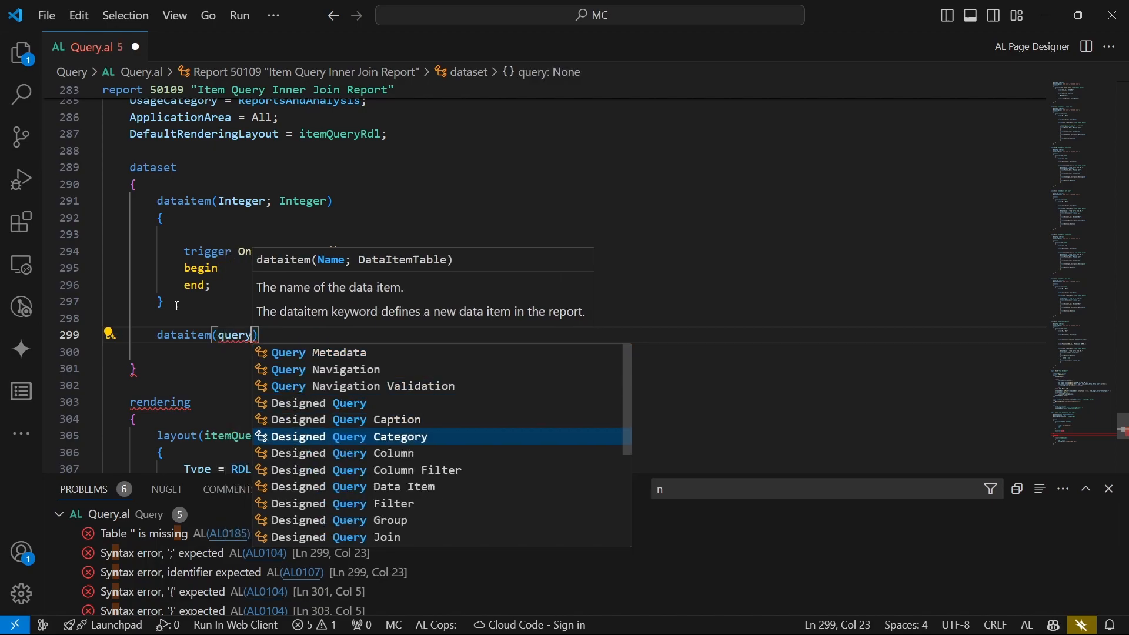
{"action": "key", "text": "Up"}
{"action": "key", "text": "Up"}
{"action": "key", "text": "Up"}
{"action": "key", "text": "Up"}
{"action": "key", "text": "Return"}
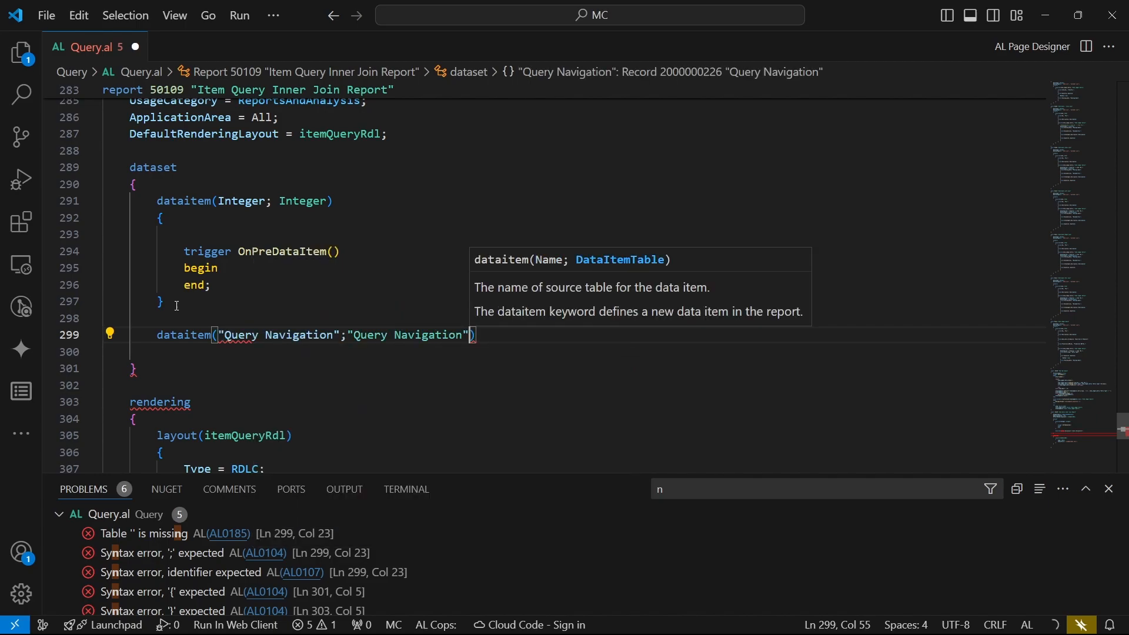
{"action": "key", "text": "Escape"}
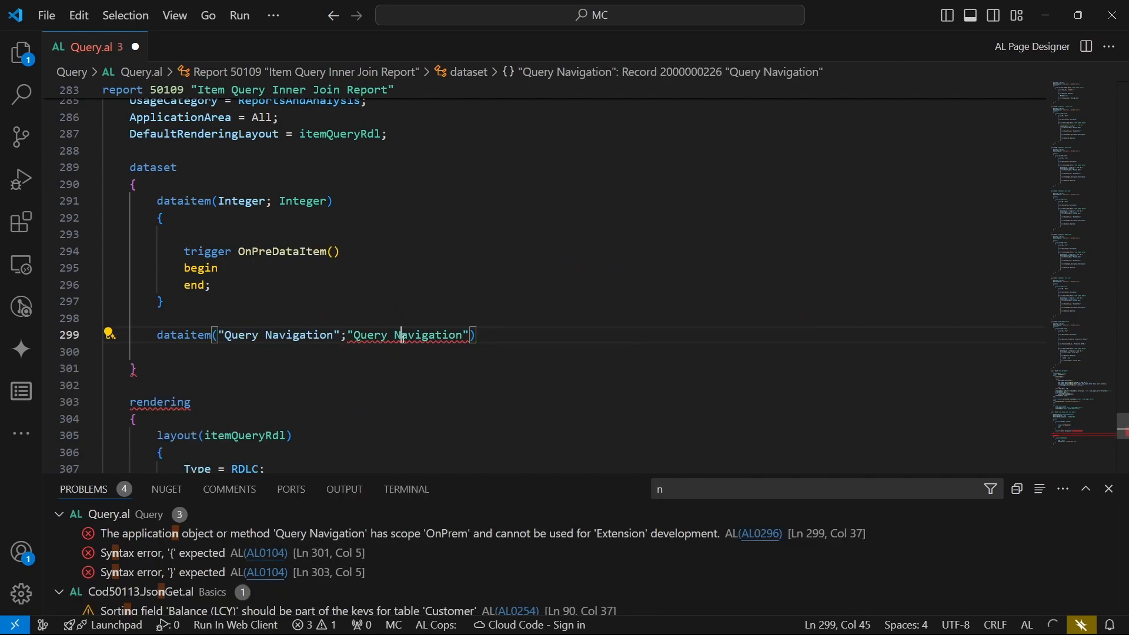
Delete the Query Navigation data item line again, remove the empty line and save
{"action": "left_click", "coordinate": [416, 336]}
{"action": "mouse_move", "coordinate": [408, 336]}
{"action": "double_click", "coordinate": [298, 334]}
{"action": "triple_click", "coordinate": [298, 334]}
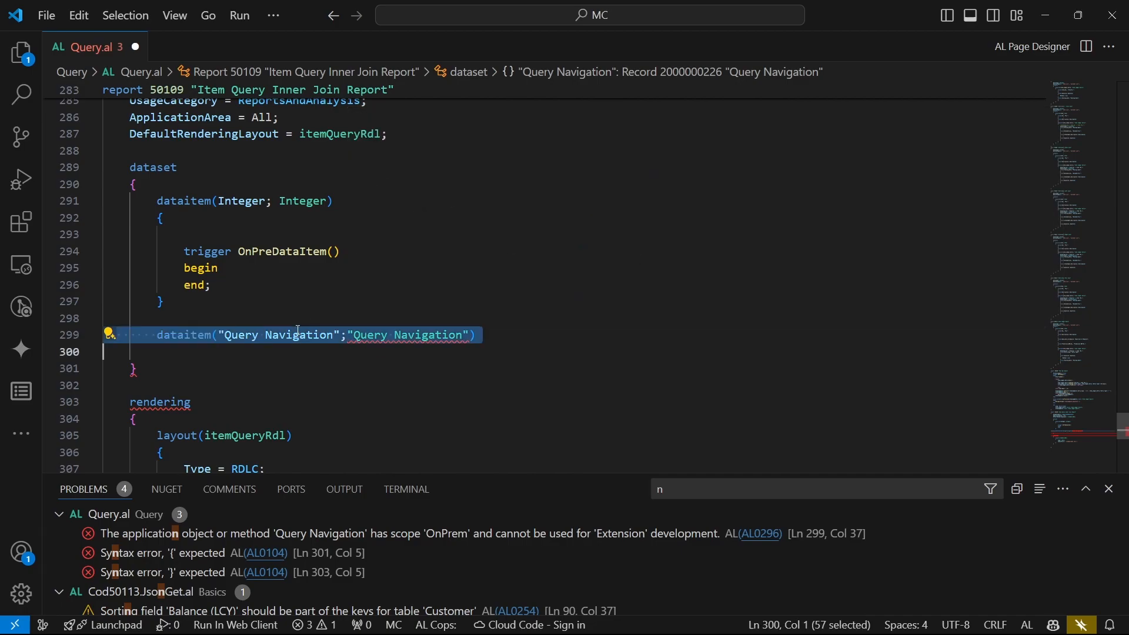
{"action": "key", "text": "BackSpace"}
{"action": "left_click", "coordinate": [216, 217]}
{"action": "left_click", "coordinate": [250, 231]}
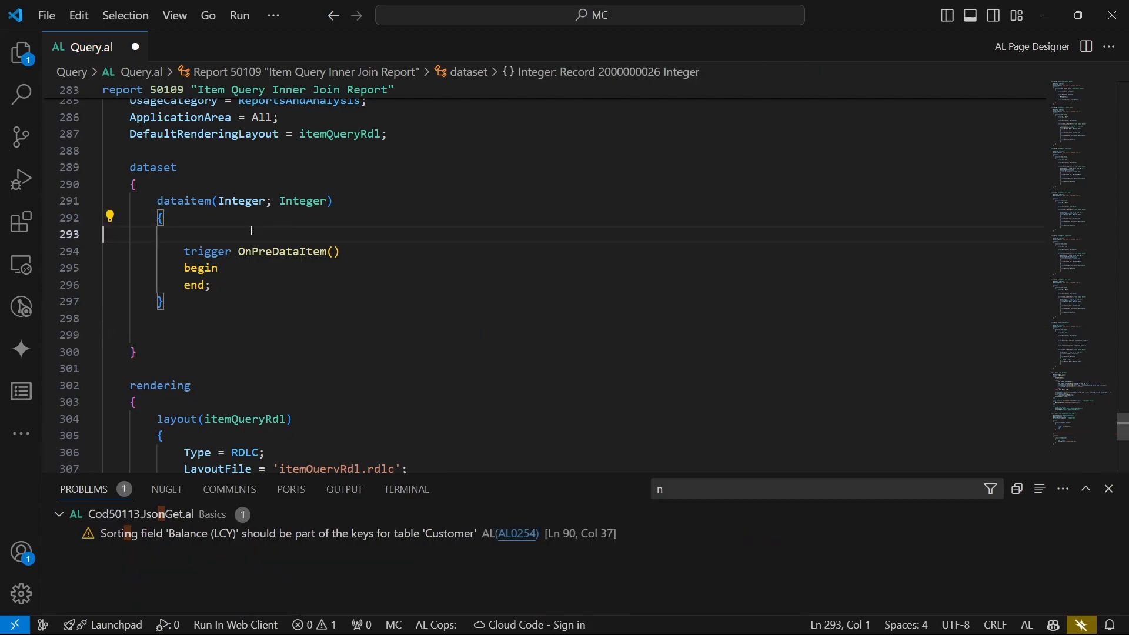
{"action": "key", "text": "BackSpace"}
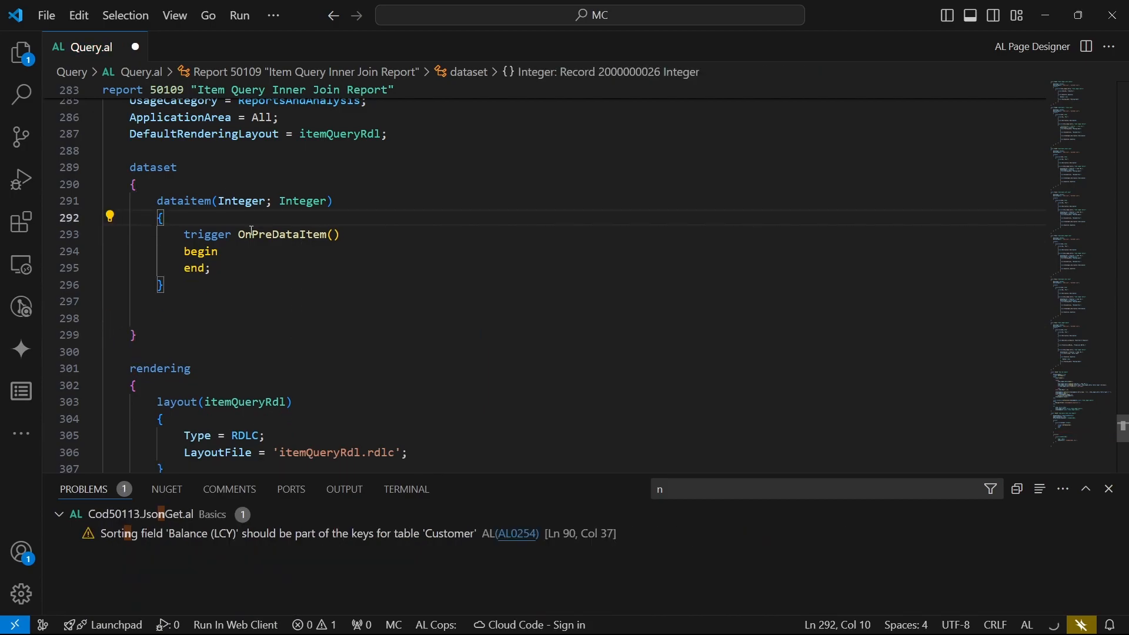
{"action": "key", "text": "ctrl+s"}
Move the insertion point into the OnPreDataItem trigger body after begin
{"action": "left_click", "coordinate": [159, 307]}
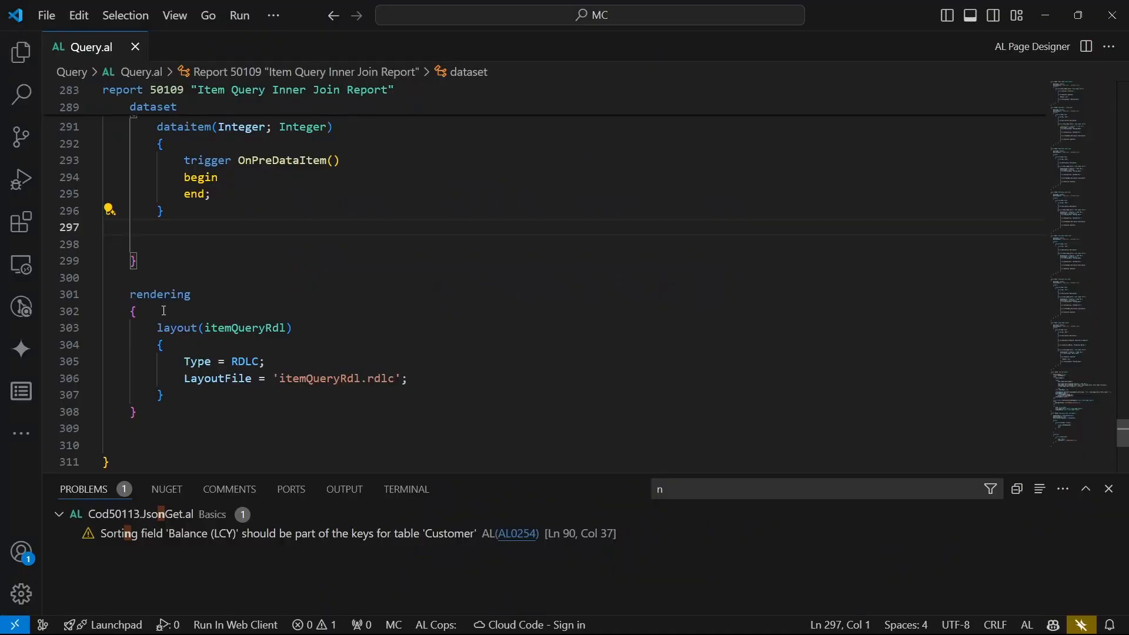
{"action": "scroll", "coordinate": [164, 311], "scroll_direction": "up", "scroll_amount": 3}
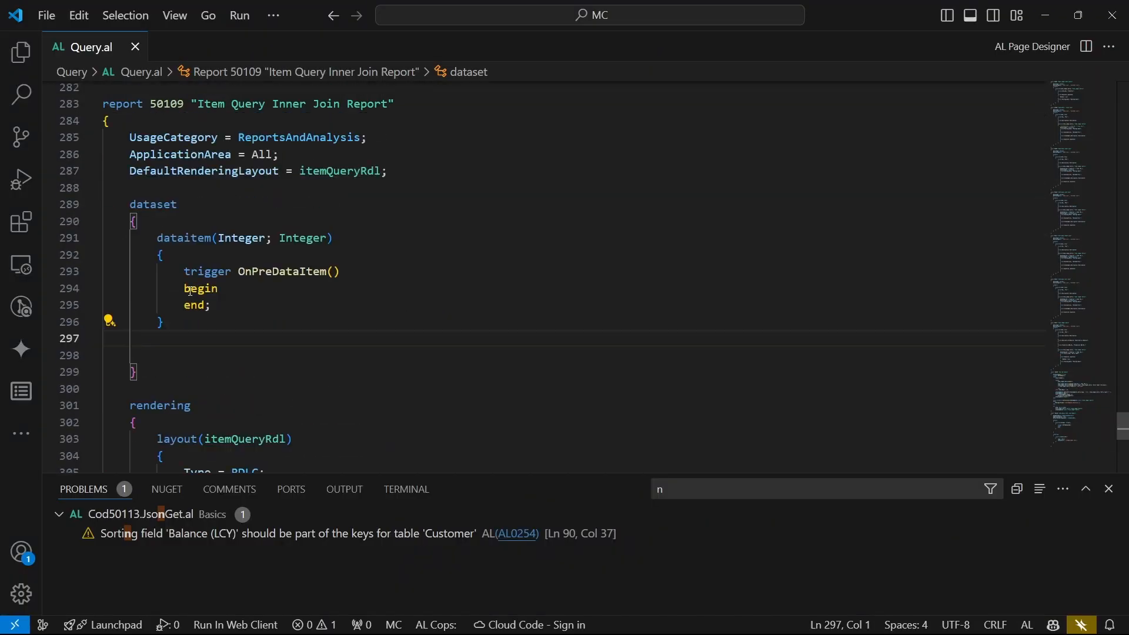
{"action": "left_click", "coordinate": [275, 223]}
{"action": "key", "text": "Up"}
{"action": "key", "text": "Up"}
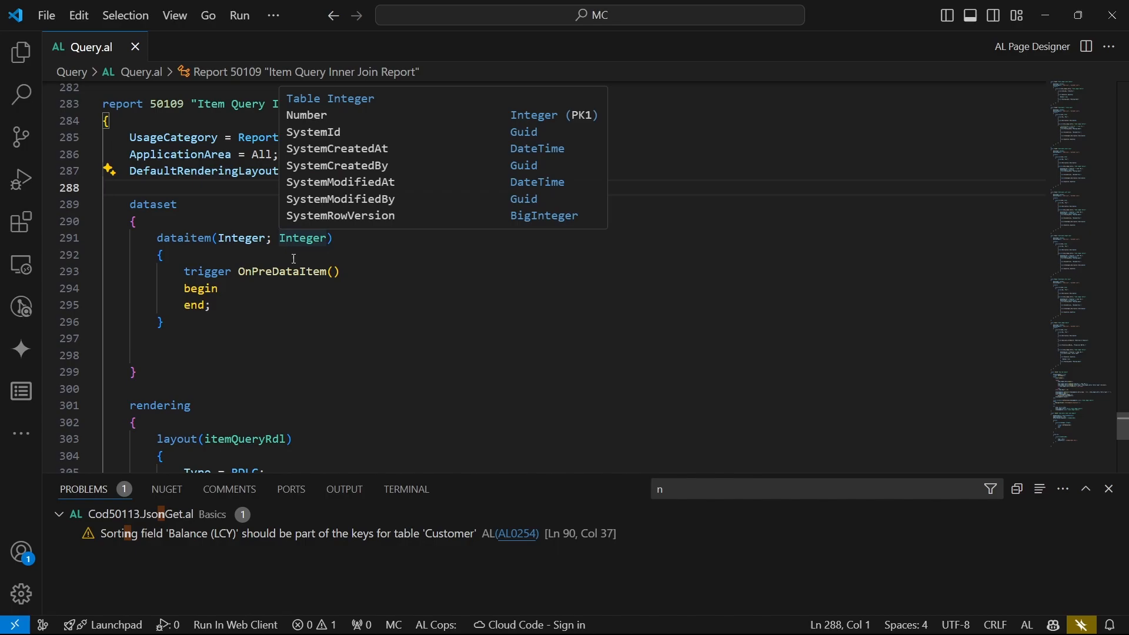
{"action": "left_click", "coordinate": [238, 289]}
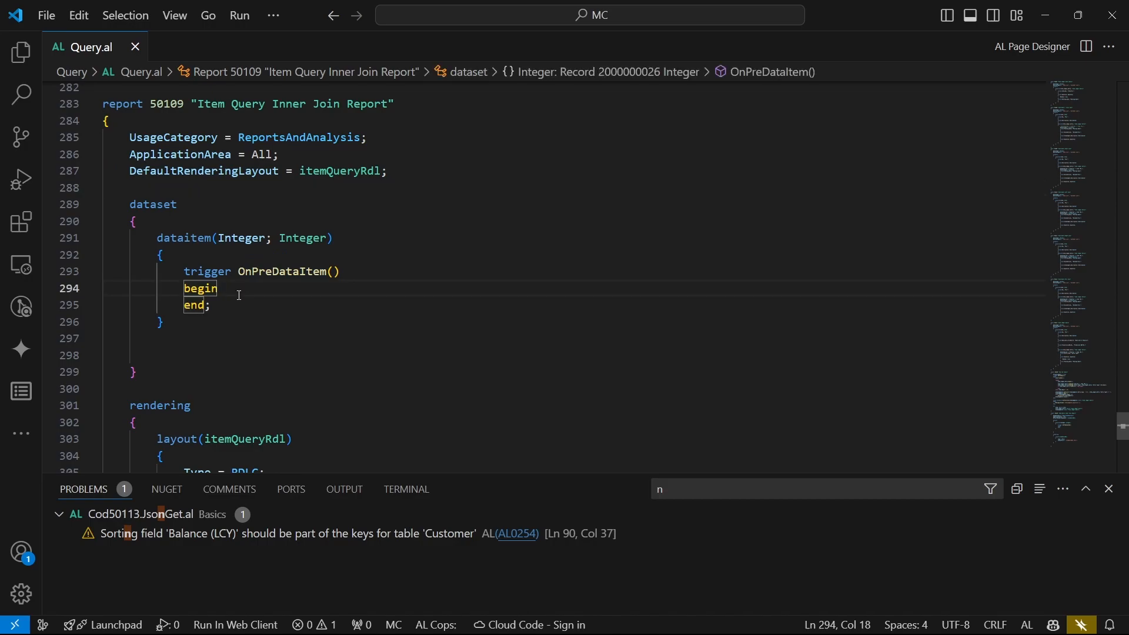
{"action": "scroll", "coordinate": [238, 296], "scroll_direction": "down", "scroll_amount": 3}
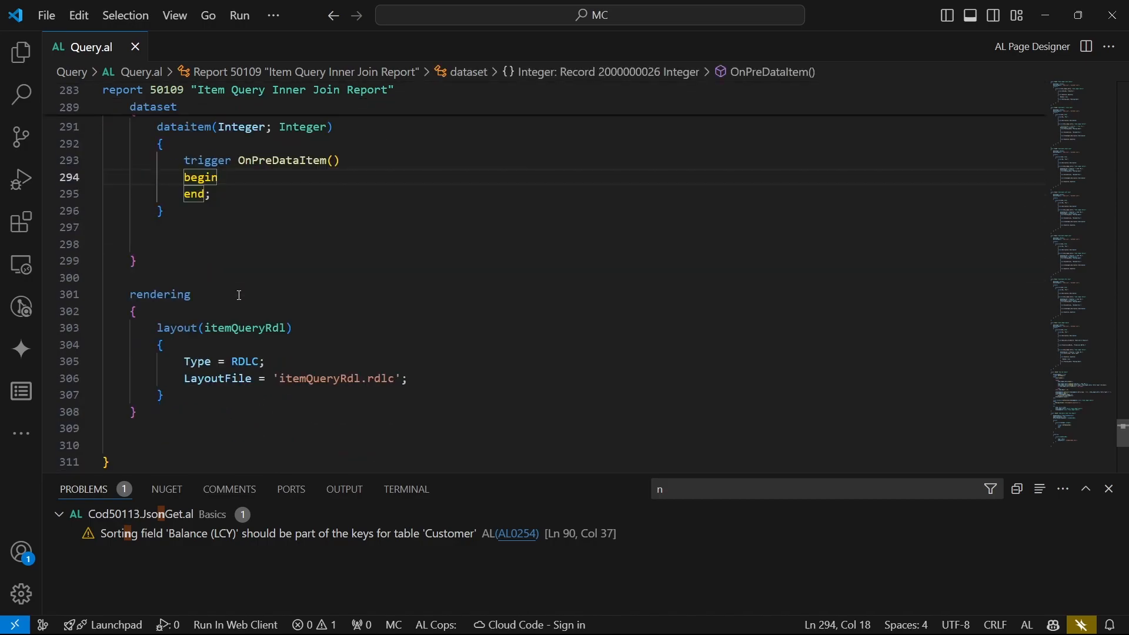
{"action": "scroll", "coordinate": [238, 294], "scroll_direction": "up", "scroll_amount": 2}
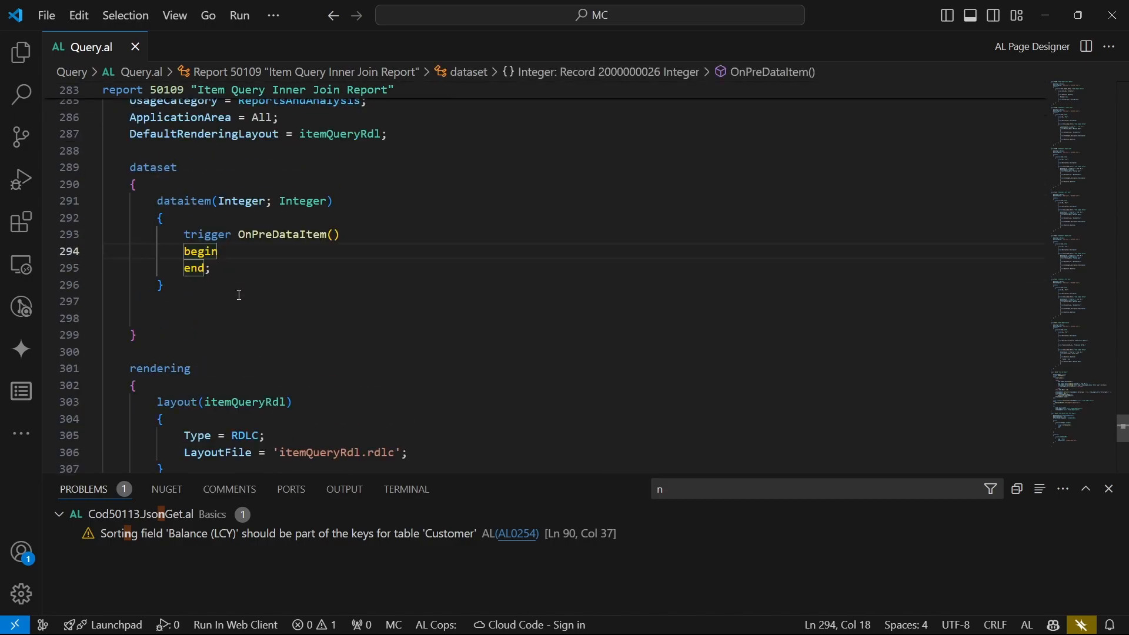
{"action": "scroll", "coordinate": [239, 295], "scroll_direction": "up", "scroll_amount": 2}
{"action": "scroll", "coordinate": [238, 295], "scroll_direction": "down", "scroll_amount": 3}
{"action": "scroll", "coordinate": [238, 300], "scroll_direction": "down", "scroll_amount": 4}
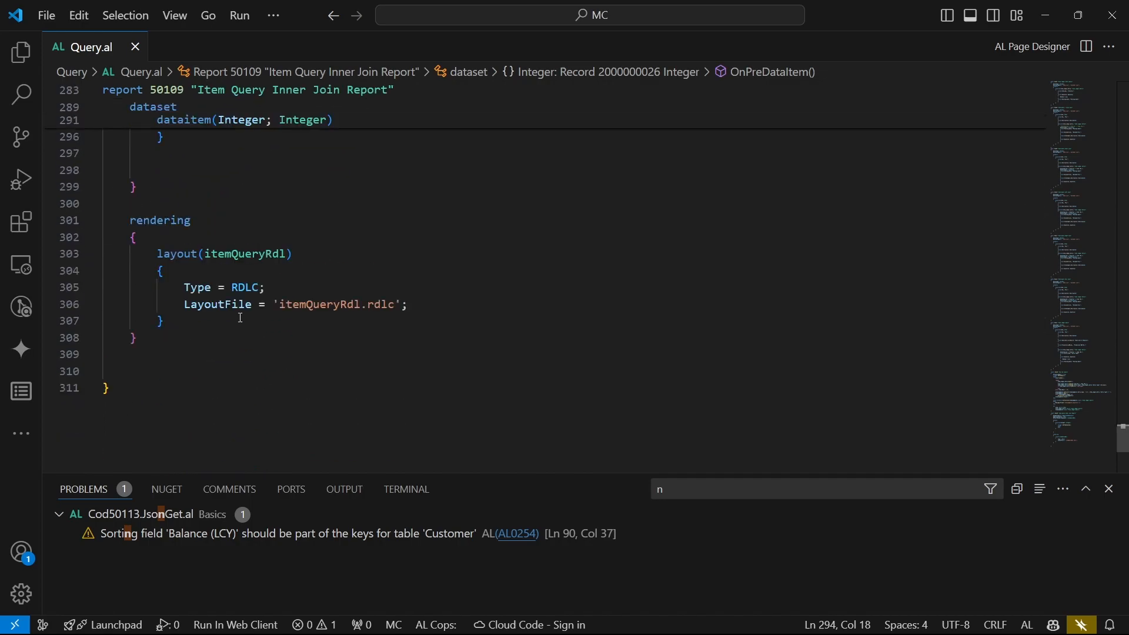
{"action": "scroll", "coordinate": [239, 317], "scroll_direction": "up", "scroll_amount": 3}
{"action": "scroll", "coordinate": [240, 317], "scroll_direction": "up", "scroll_amount": 2}
{"action": "scroll", "coordinate": [239, 317], "scroll_direction": "down", "scroll_amount": 3}
{"action": "scroll", "coordinate": [176, 300], "scroll_direction": "down", "scroll_amount": 3}
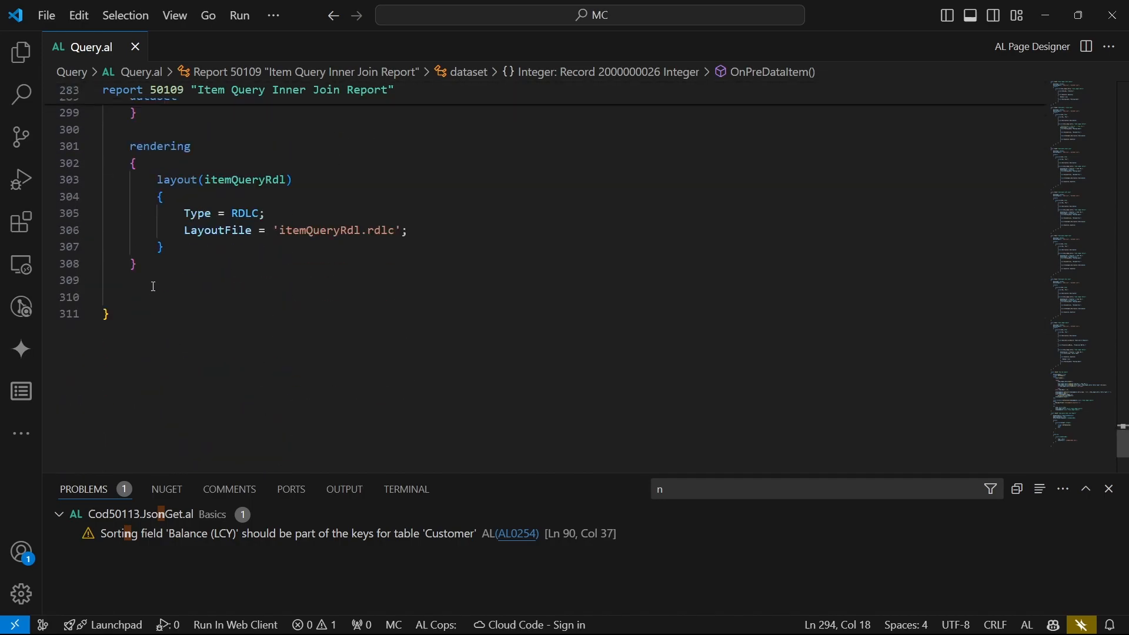
Start a var section below the rendering block, dismissing the inline chat box
{"action": "left_click", "coordinate": [153, 265]}
{"action": "key", "text": "Return"}
{"action": "key", "text": "Return"}
{"action": "type", "text": "var"}
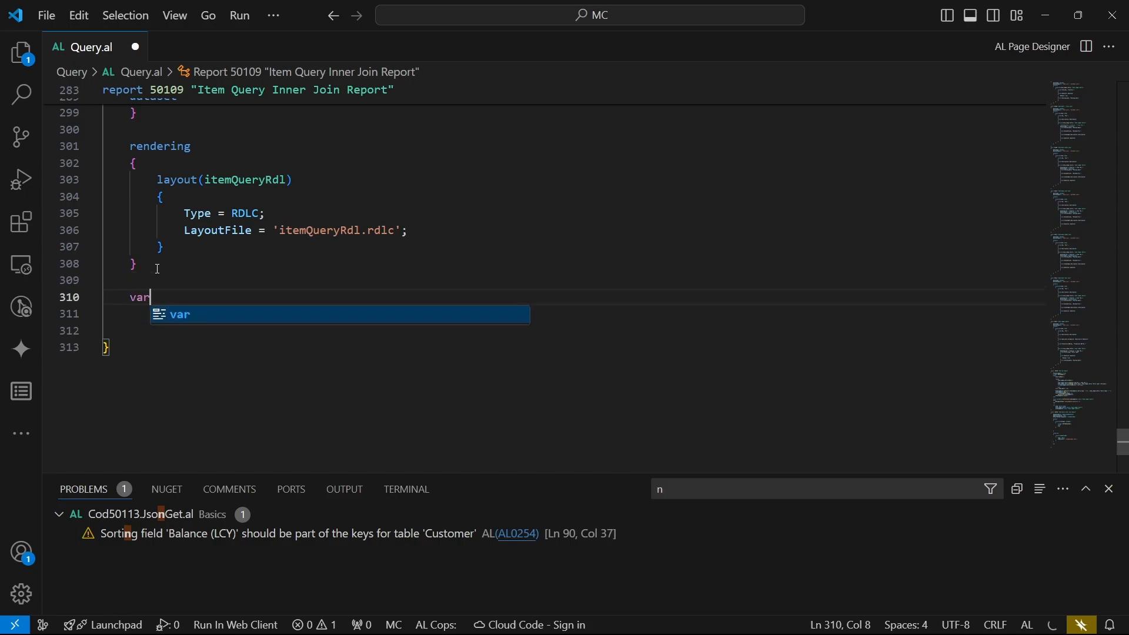
{"action": "key", "text": "Return"}
{"action": "type", "text": "i"}
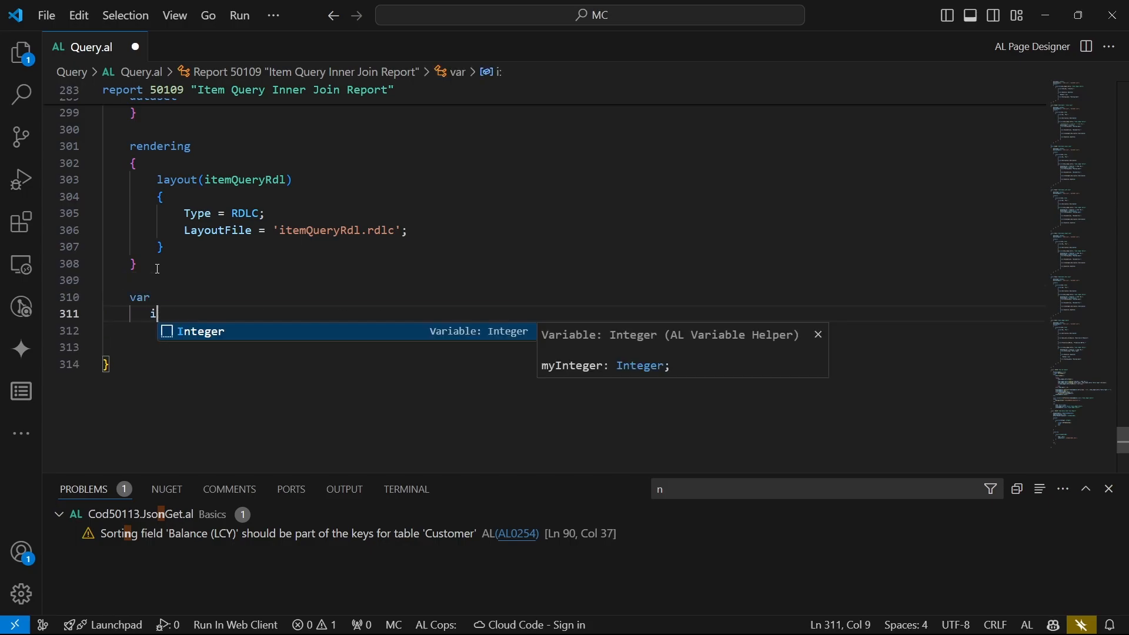
{"action": "key", "text": "BackSpace"}
{"action": "type", "text": "v: Query ;"}
{"action": "key", "text": "ctrl+i"}
{"action": "type", "text": "te"}
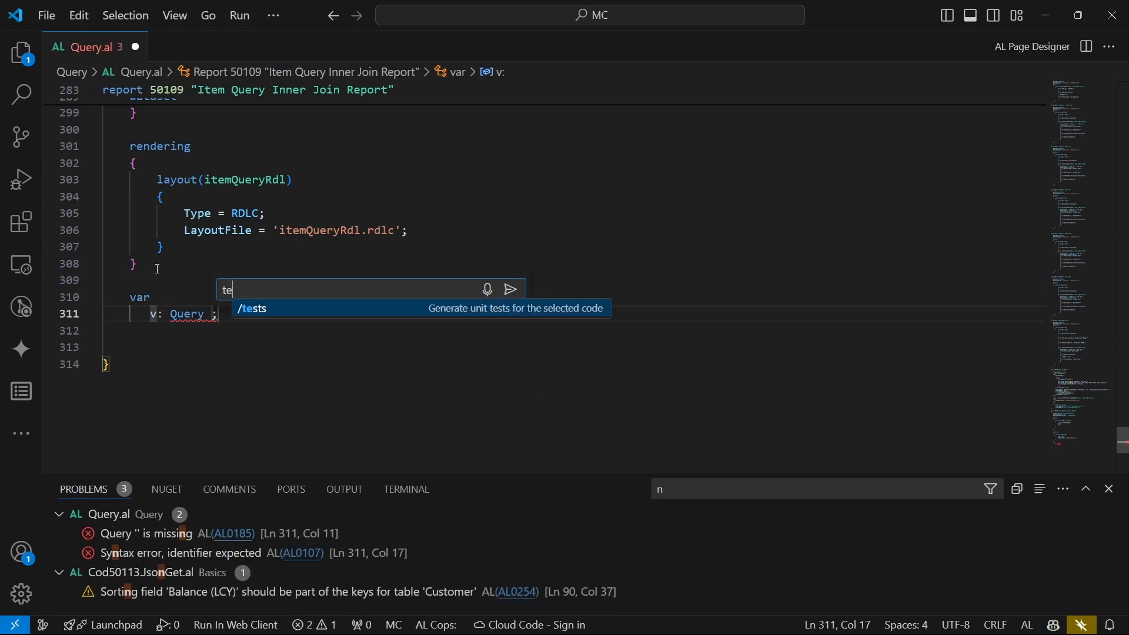
{"action": "type", "text": "st"}
{"action": "key", "text": "BackSpace"}
{"action": "key", "text": "BackSpace"}
{"action": "key", "text": "BackSpace"}
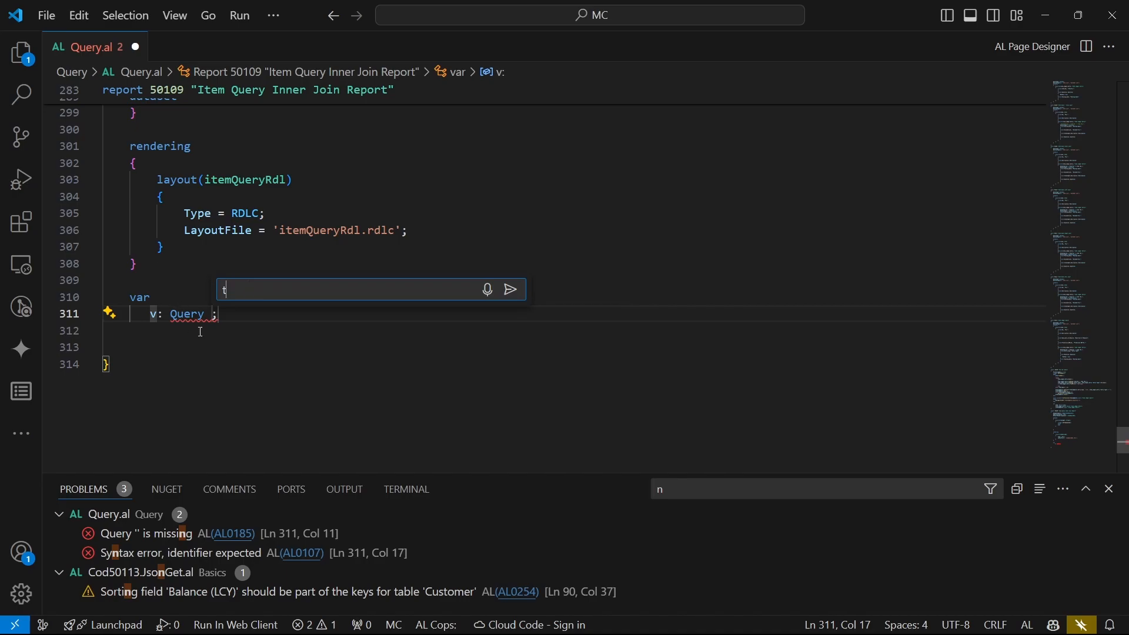
{"action": "key", "text": "Escape"}
Declare a variable of type Query "Item Query Inner Join" and pick the ItemQueryInnerJoin name
{"action": "left_click", "coordinate": [212, 314]}
{"action": "type", "text": "It"}
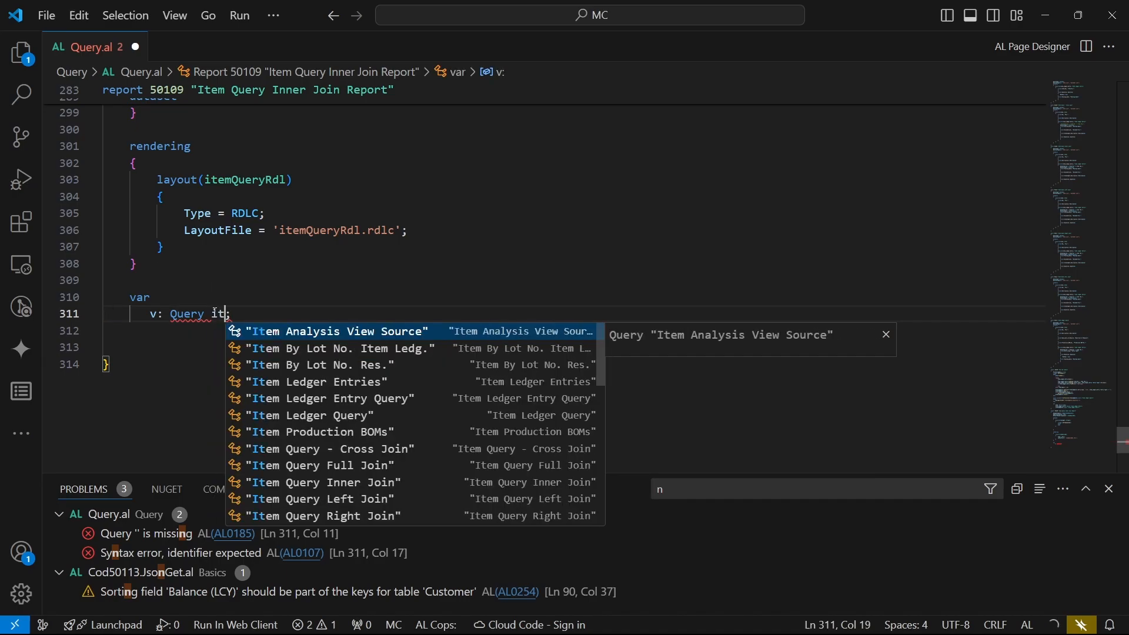
{"action": "type", "text": "em qu"}
{"action": "key", "text": "Down"}
{"action": "key", "text": "Down"}
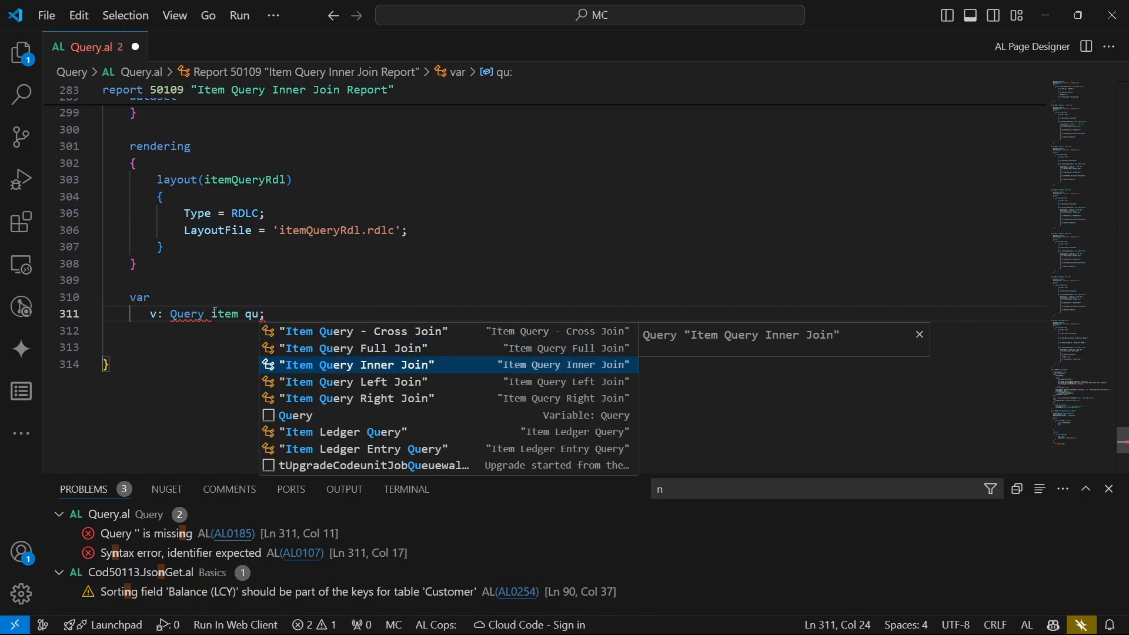
{"action": "key", "text": "Return"}
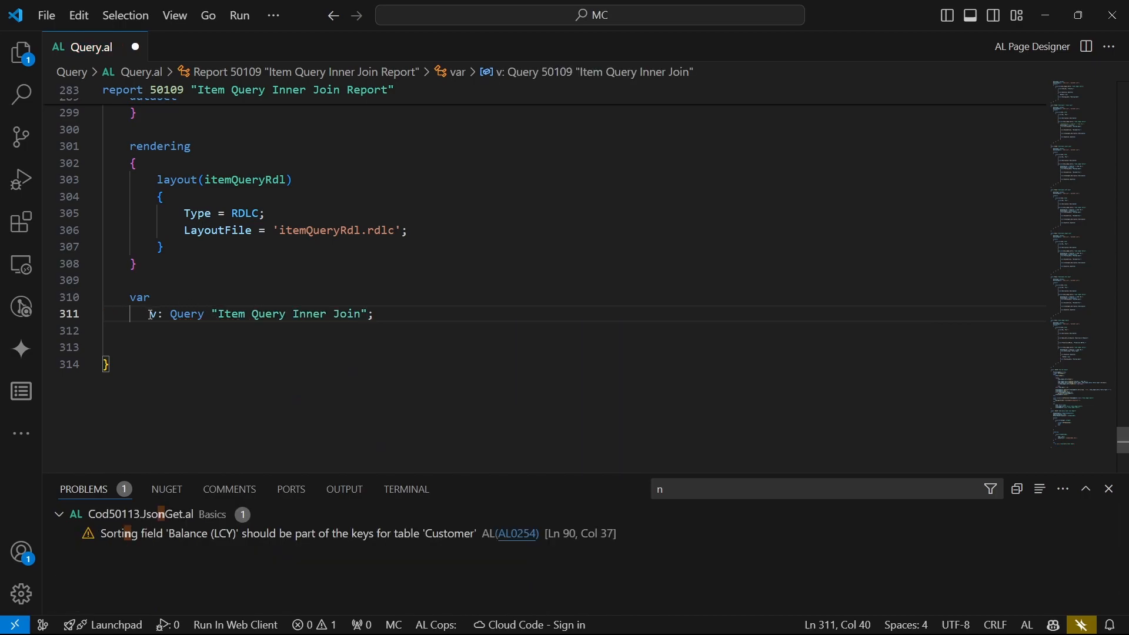
{"action": "double_click", "coordinate": [150, 314]}
{"action": "key", "text": "ctrl+space"}
{"action": "key", "text": "Down"}
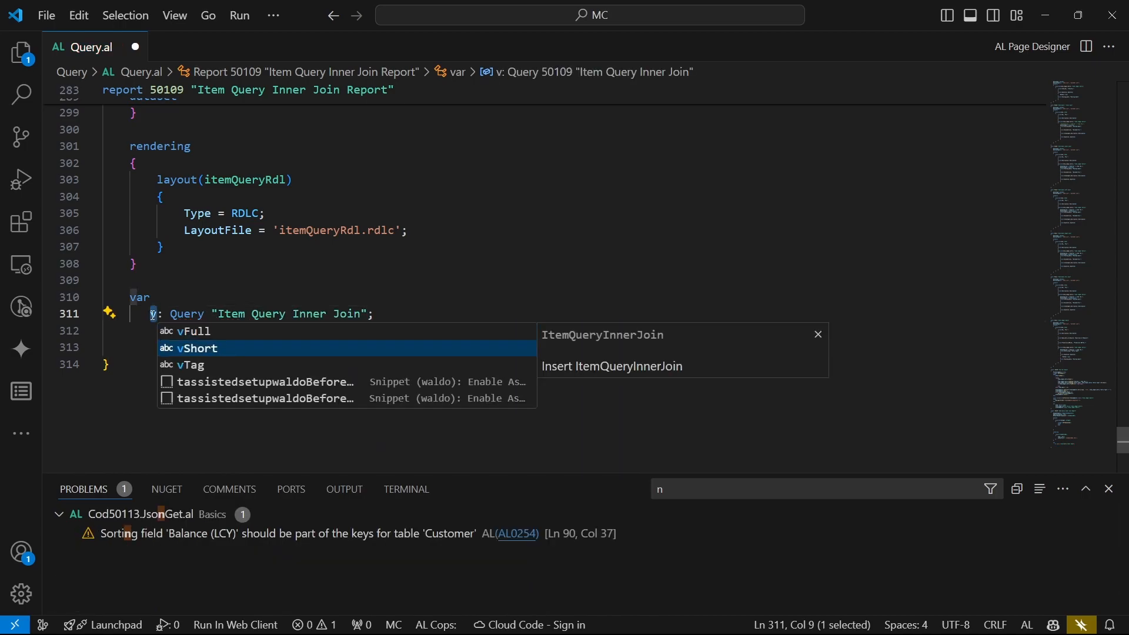
Name the variable ItemQueryInnerJoin and add an empty line inside OnPreDataItem, undoing a stray paste
{"action": "key", "text": "Return"}
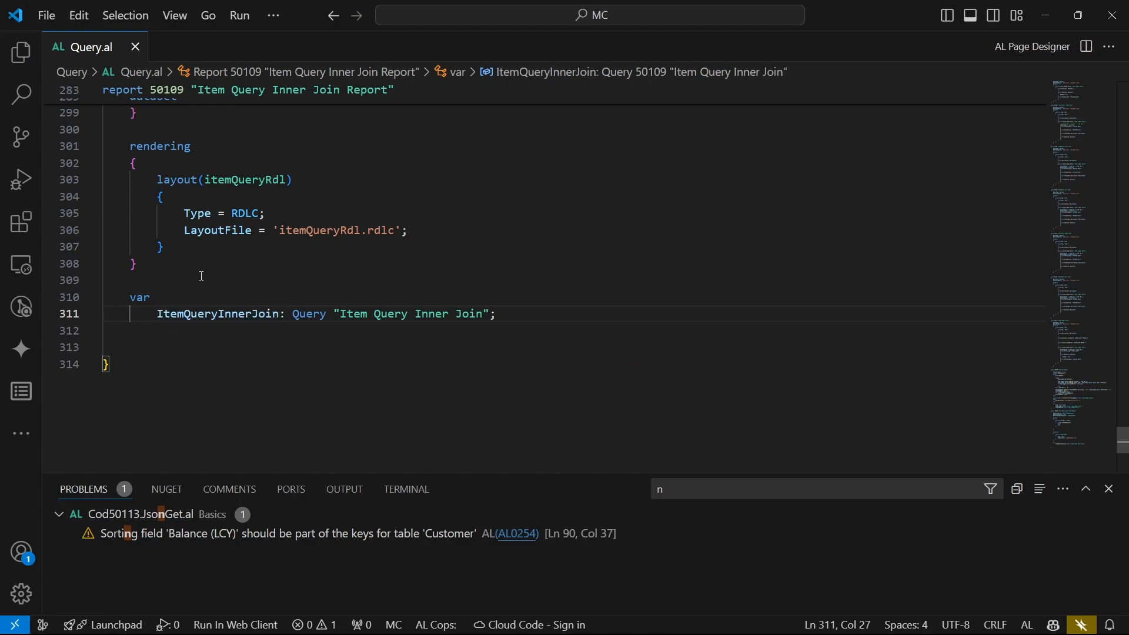
{"action": "double_click", "coordinate": [265, 315]}
{"action": "left_click", "coordinate": [210, 269]}
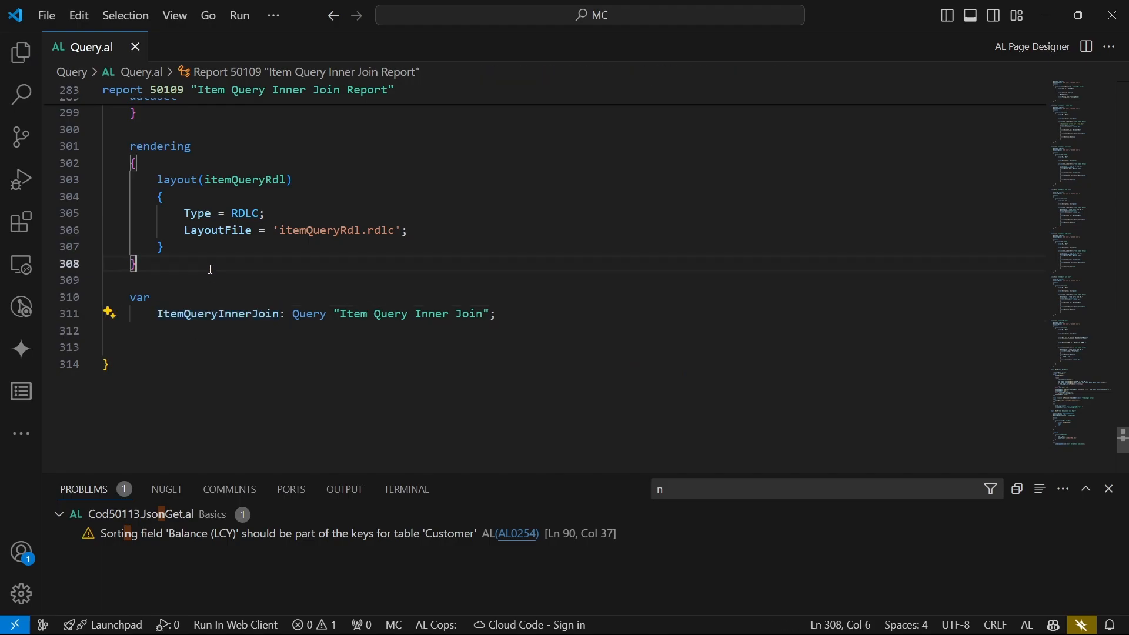
{"action": "scroll", "coordinate": [209, 269], "scroll_direction": "up", "scroll_amount": 4}
{"action": "left_click", "coordinate": [241, 265]}
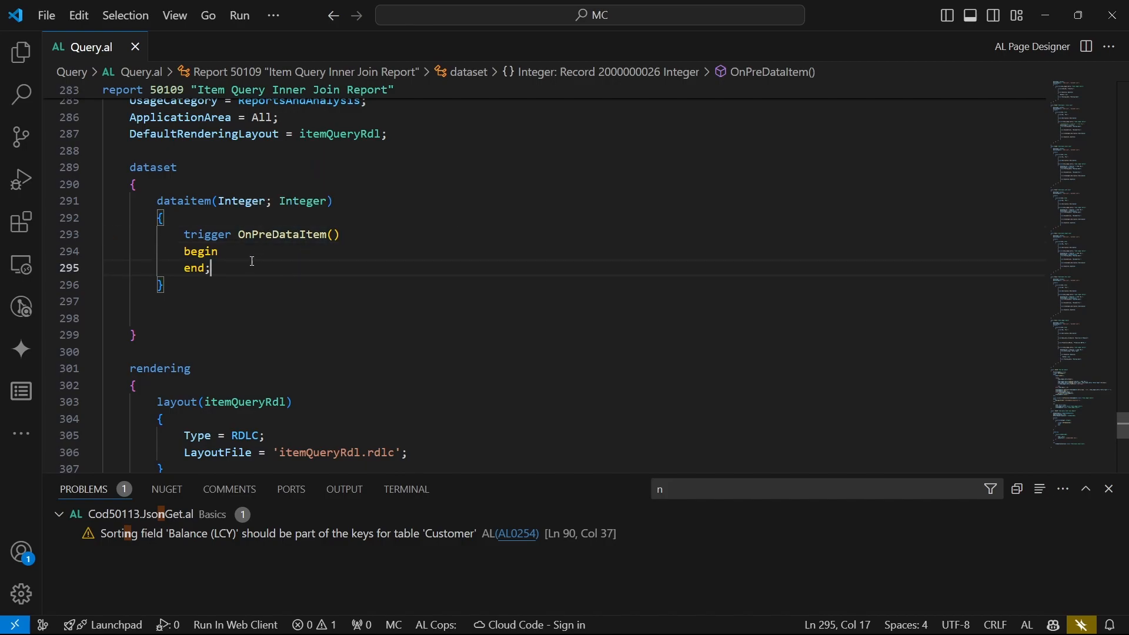
{"action": "left_click", "coordinate": [220, 251]}
{"action": "key", "text": "Return"}
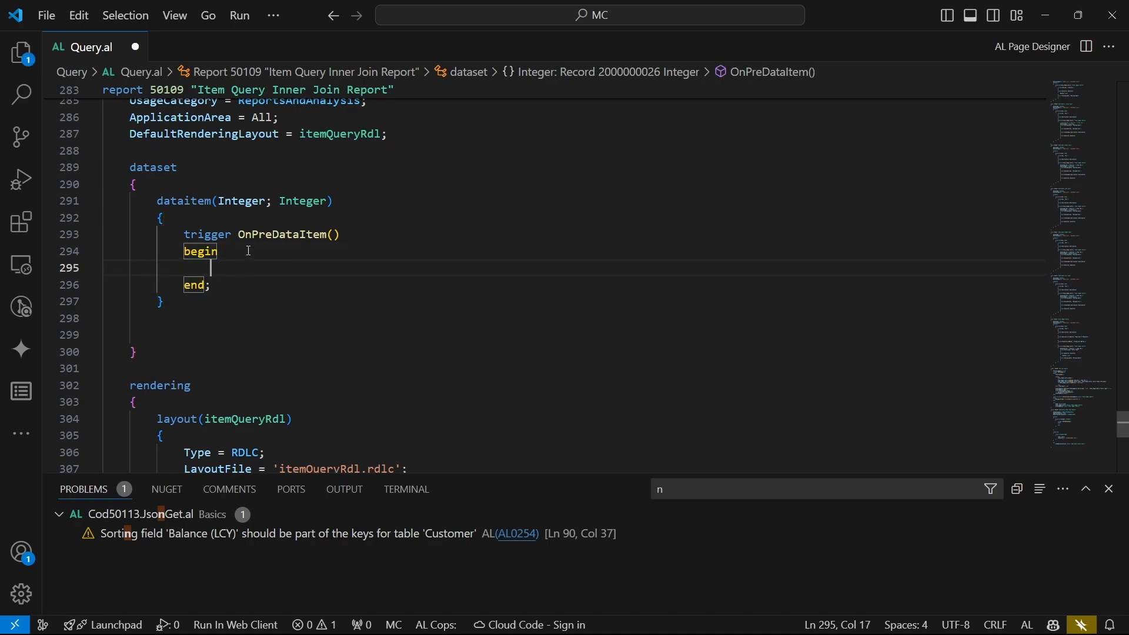
{"action": "type", "text": "[{ \t\"resource\": \"/c:/Users/Tek Na Msangi/Documents/AL/MC/Basics/Cod50113.JsonGet.al\", \t\"owner\": \"_generated_diagnostic_collection_name_#0\", \t\"code\": { \t\t\"value\": \"AL0254\", \t\t\"target\": { \t\t\t\"$mid\": 1, \t\t\t\"path\": \"/dynamics365/business-central/dev-itpro/developer/diagnostics/diagnostic-al254\", \t\t\t\"scheme\": \"https\", \t\t\t\"authority\": \"learn.microsoft.com\", \t\t\t\"query\": \"wt.mc_id=d365bc_inproduct_alextension\" \t\t} \t}, \t\"severity\": 4, \t\"message\": \"Sorting field 'Balance (LCY)' should be part of the keys for table 'Customer'\", \t\"source\": \"AL\", \t\"startLineNumber\": 90, \t\"startColumn\": 37, \t\"endLineNumber\": 90, \t\"endColumn\": 52 }]"}
{"action": "key", "text": "ctrl+z"}
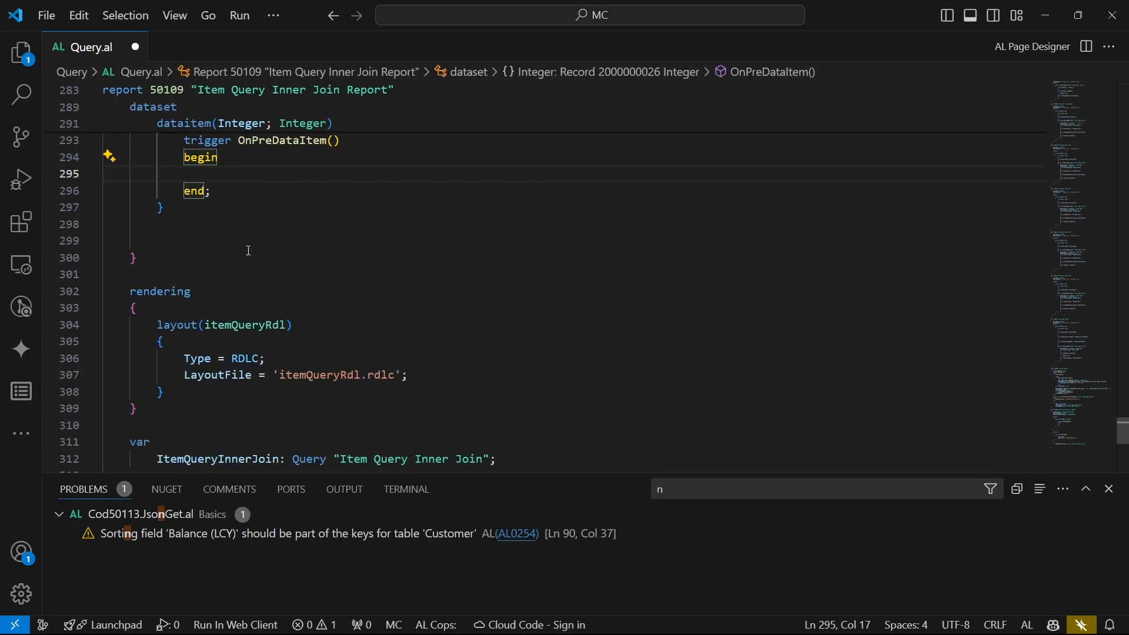
Copy ItemQueryInnerJoin via the context menu and paste it into the trigger body
{"action": "double_click", "coordinate": [235, 459]}
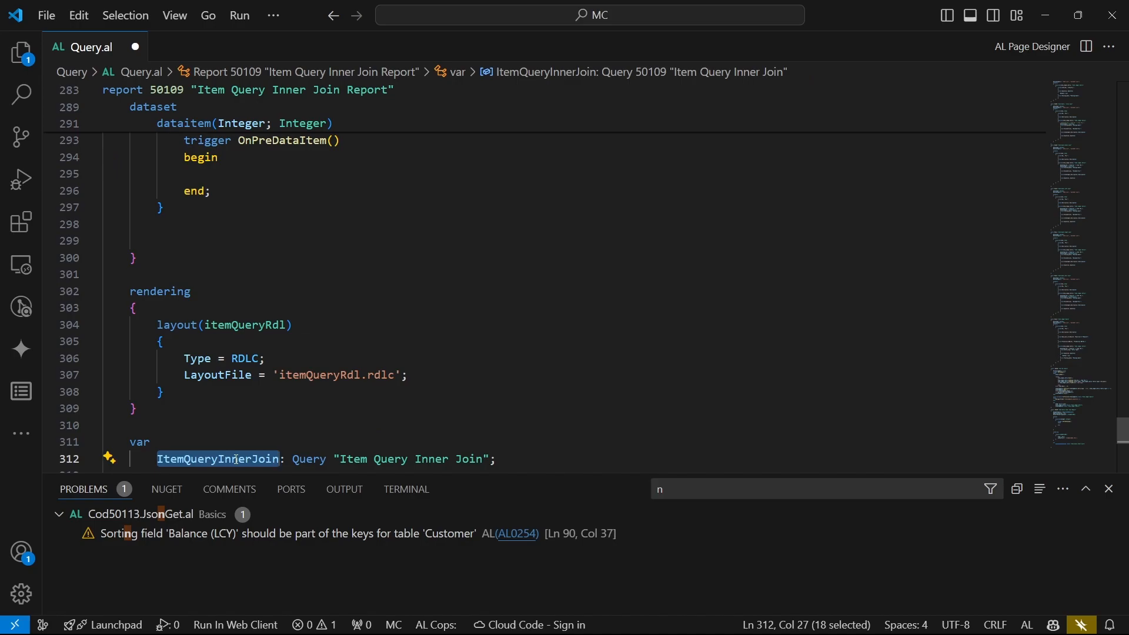
{"action": "left_click", "coordinate": [234, 173]}
{"action": "right_click", "coordinate": [234, 172]}
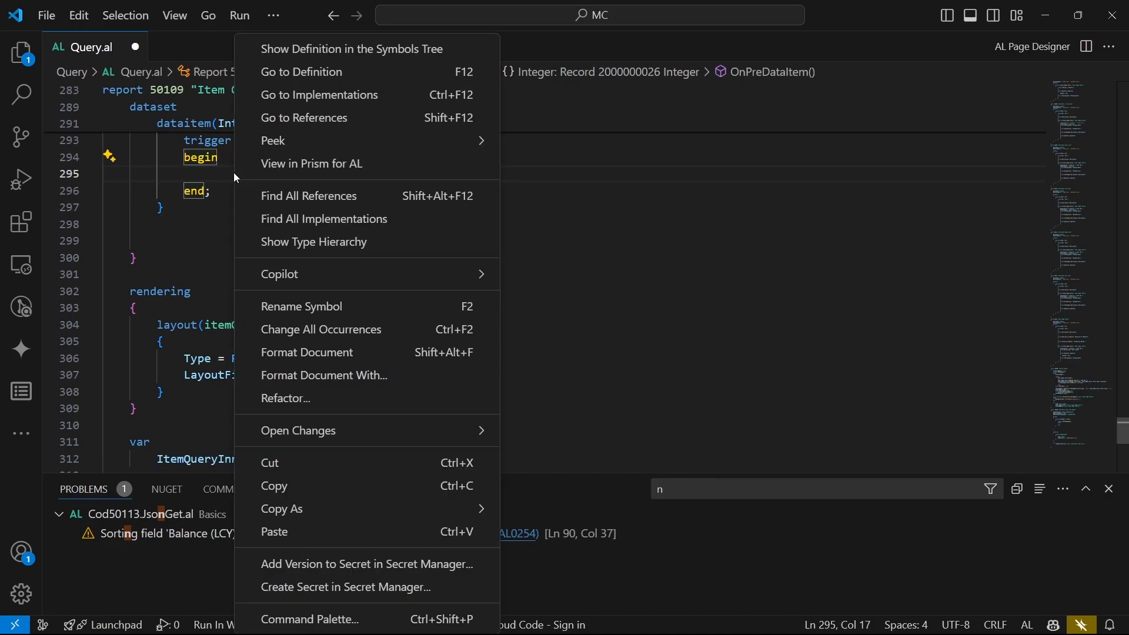
{"action": "left_click", "coordinate": [204, 170]}
{"action": "double_click", "coordinate": [190, 459]}
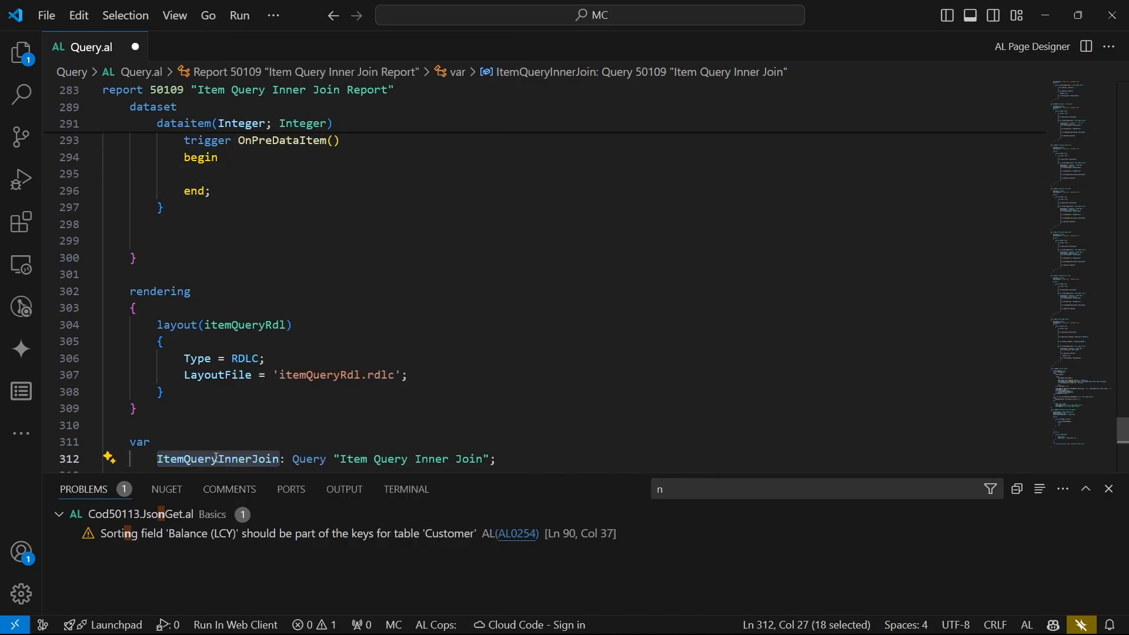
{"action": "right_click", "coordinate": [190, 459]}
{"action": "left_click", "coordinate": [264, 506]}
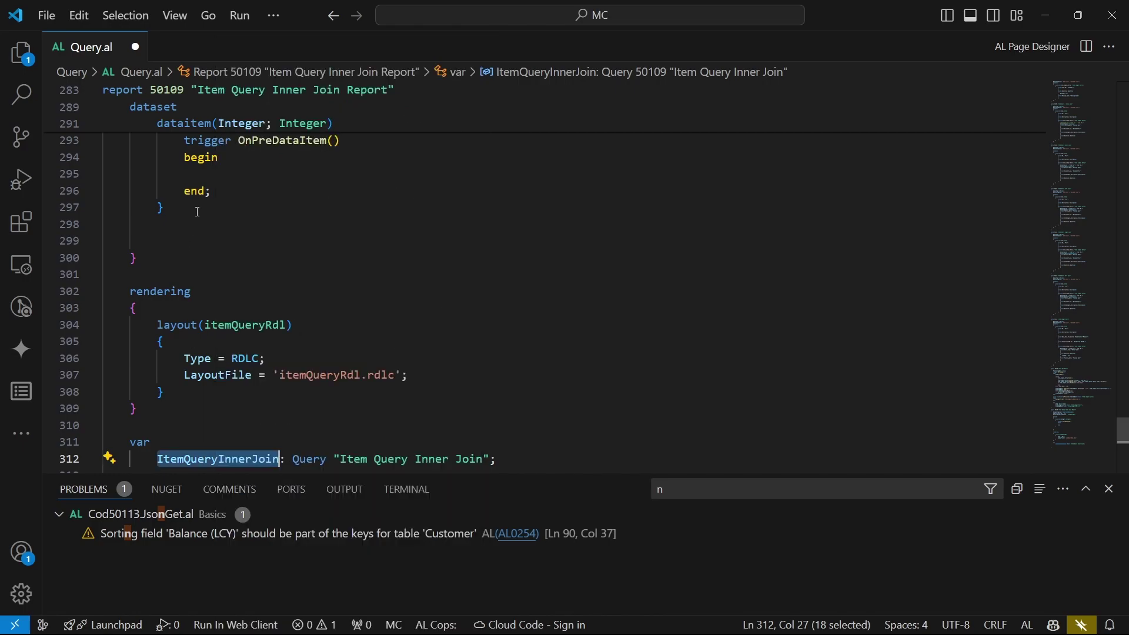
{"action": "left_click", "coordinate": [210, 175]}
{"action": "right_click", "coordinate": [212, 175]}
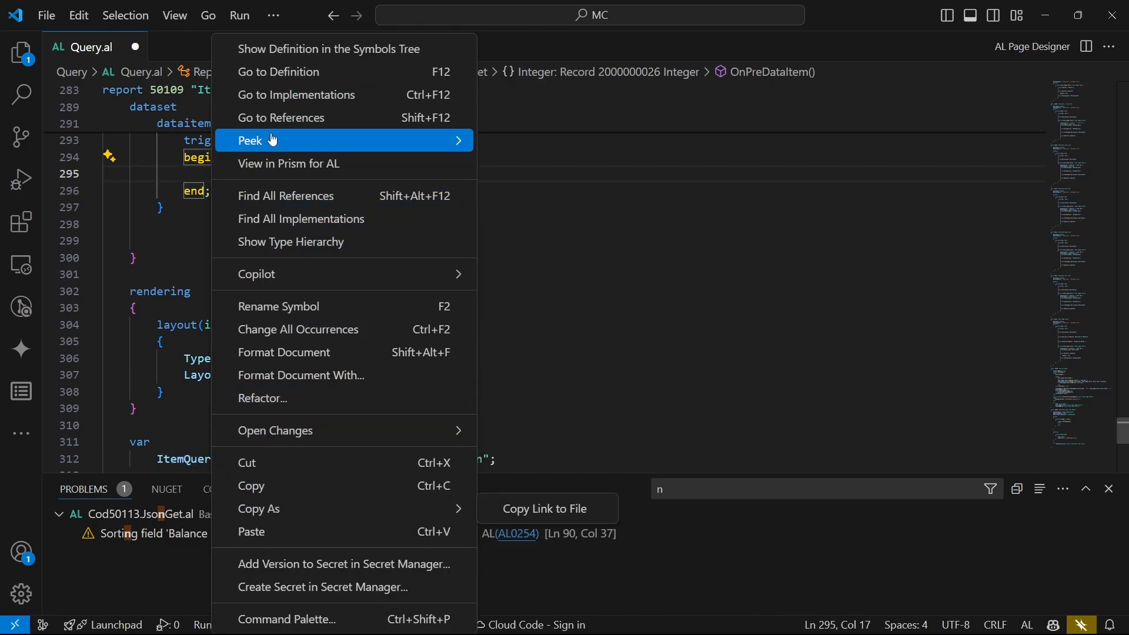
{"action": "left_click", "coordinate": [251, 531]}
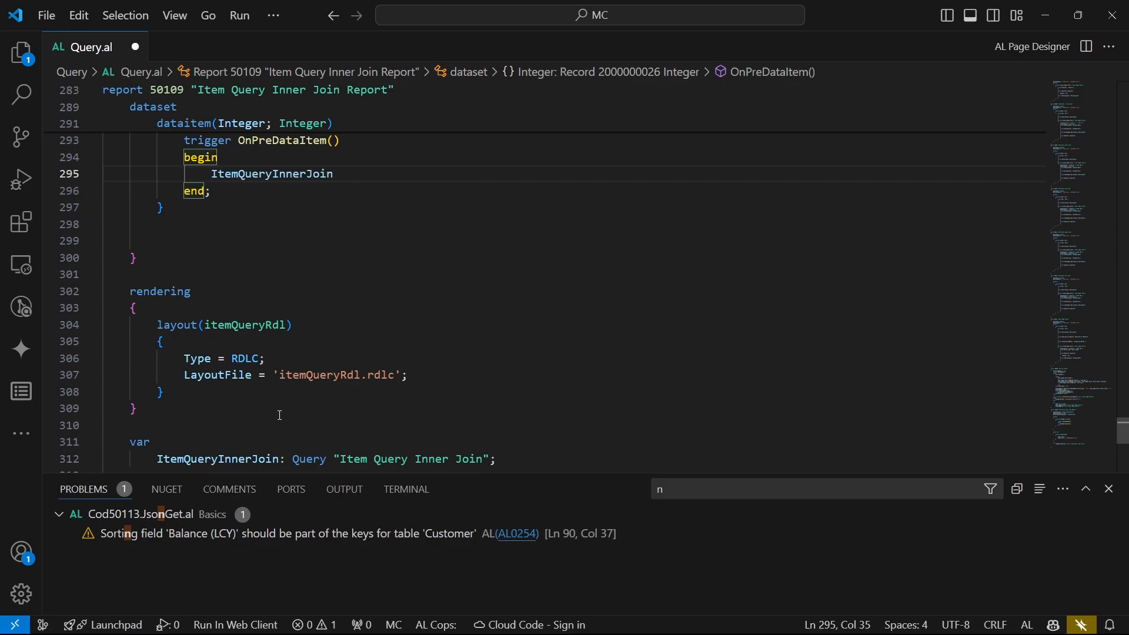
{"action": "type", "text": ".op"}
Complete the statement as ItemQueryInnerJoin.Open(); and save the file
{"action": "key", "text": "Return"}
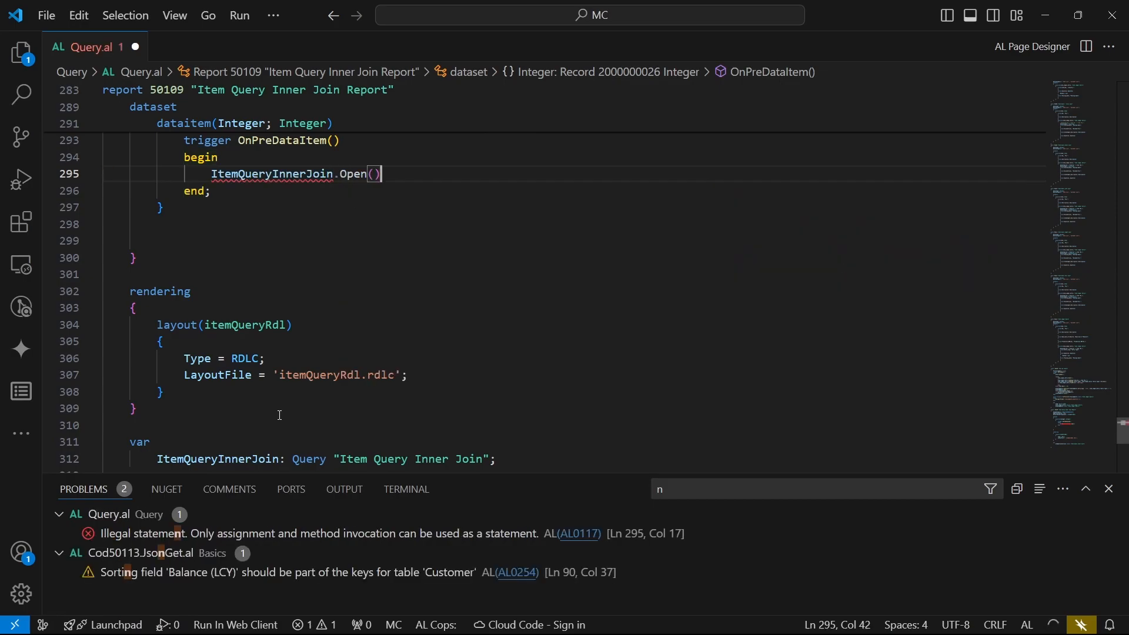
{"action": "type", "text": ";"}
{"action": "key", "text": "ctrl+s"}
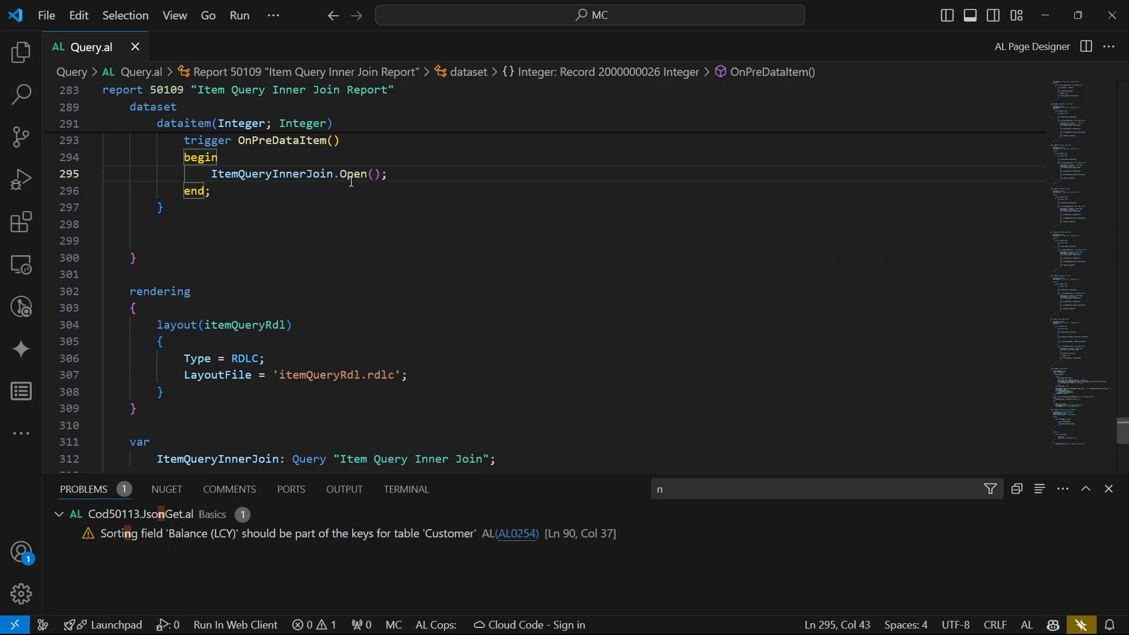
{"action": "mouse_move", "coordinate": [352, 173]}
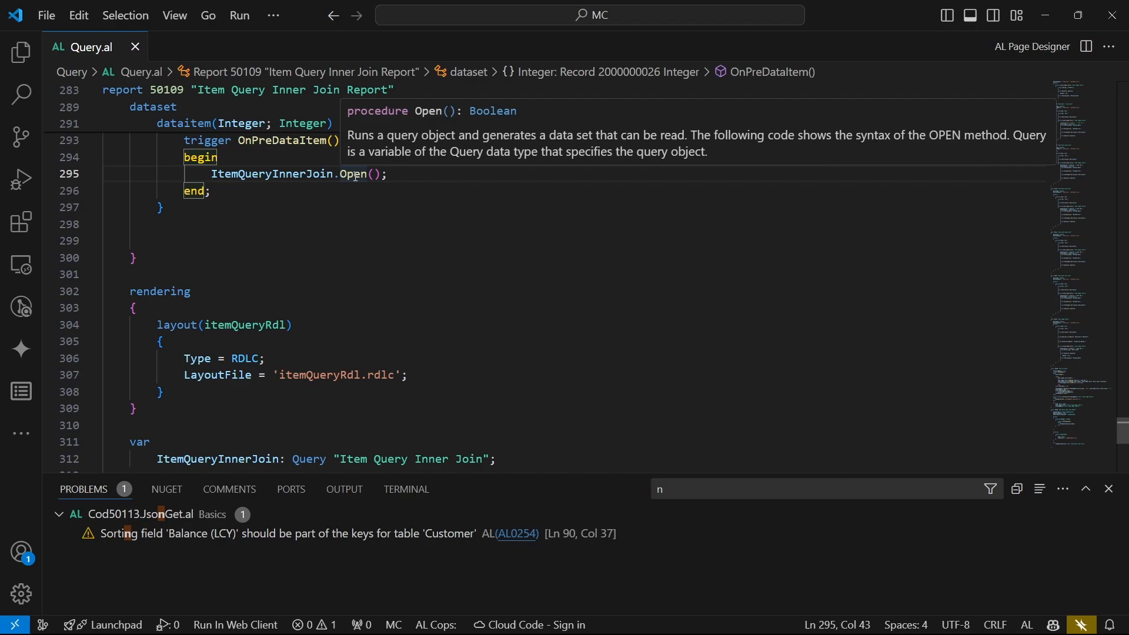
{"action": "left_click", "coordinate": [305, 174]}
{"action": "scroll", "coordinate": [309, 180], "scroll_direction": "up", "scroll_amount": 3}
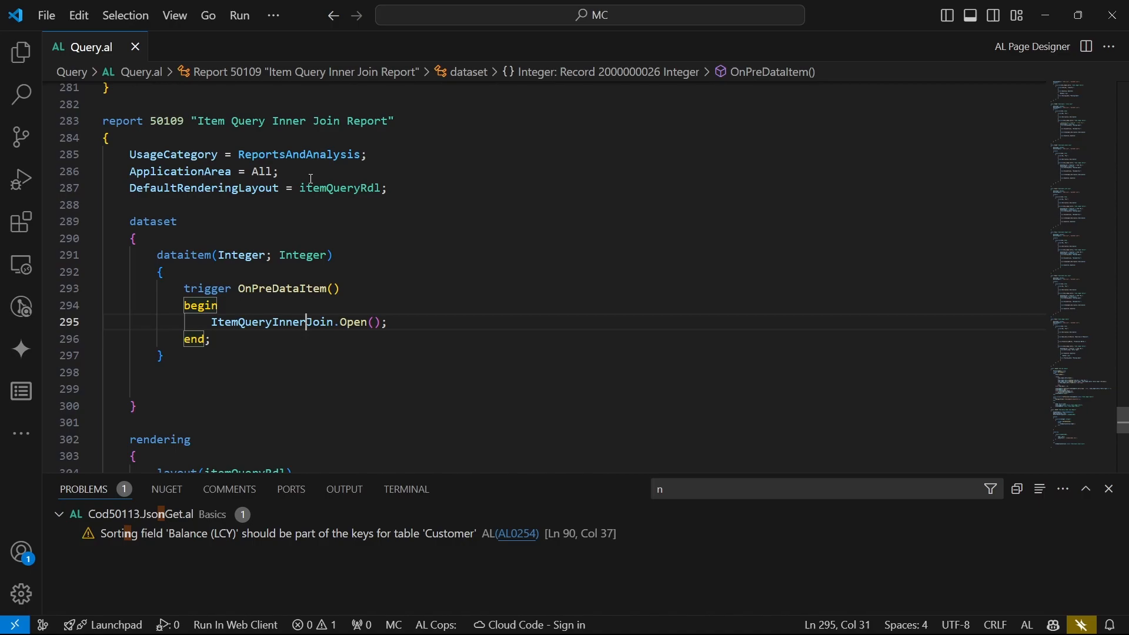
{"action": "scroll", "coordinate": [255, 307], "scroll_direction": "down", "scroll_amount": 1}
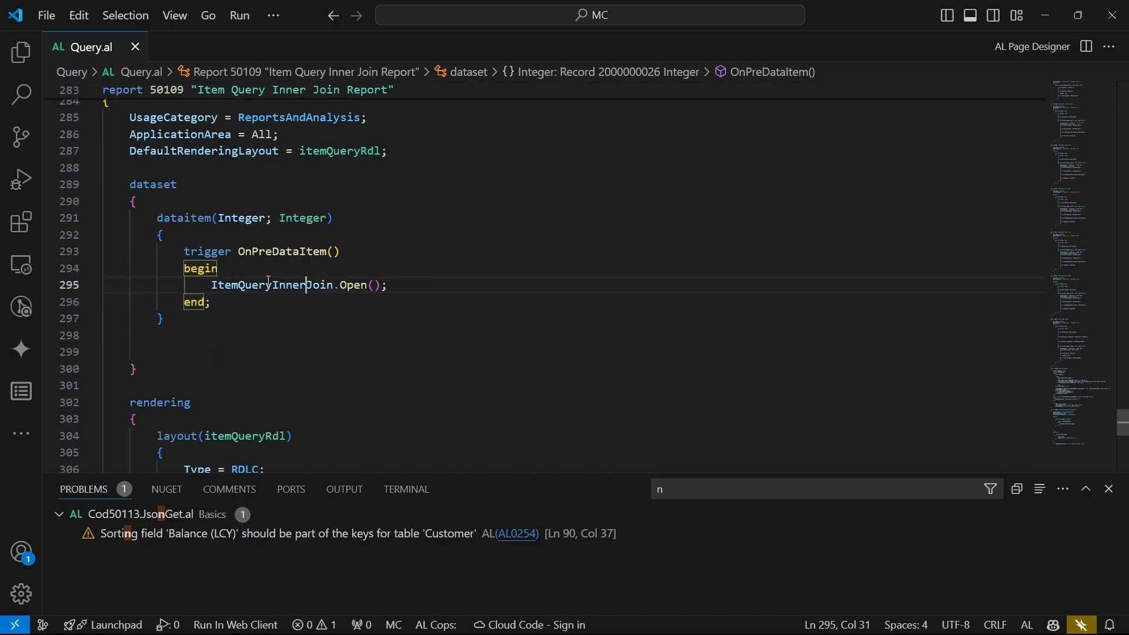
Add a trigger OnAfterGetRecord() with a begin…end block inside the Integer data item
{"action": "double_click", "coordinate": [269, 285]}
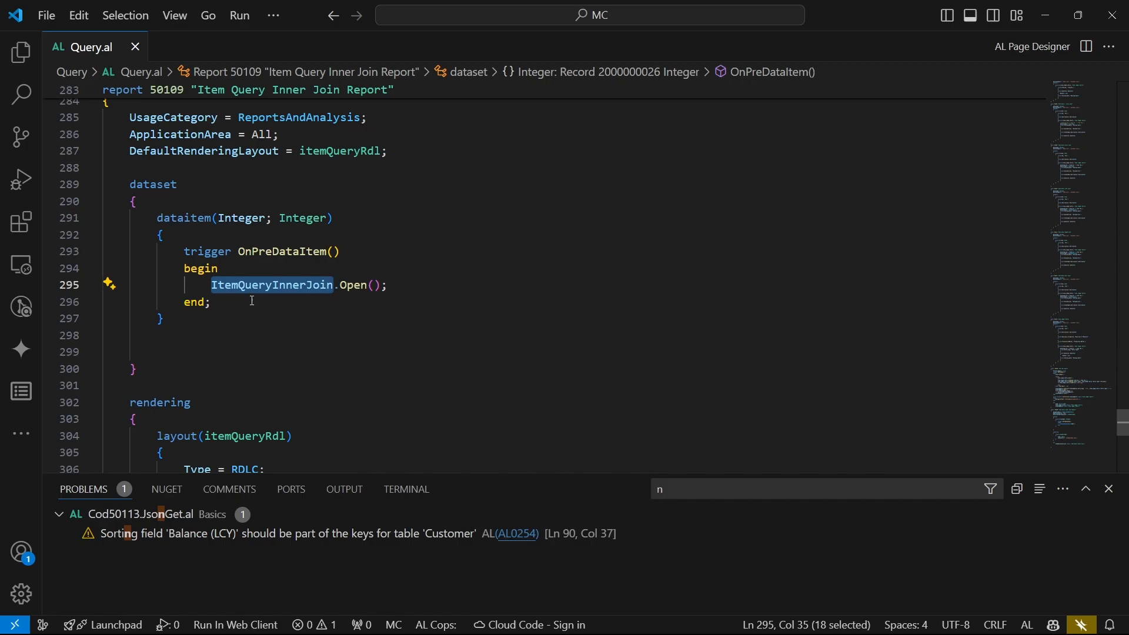
{"action": "left_click", "coordinate": [152, 218]}
{"action": "left_click", "coordinate": [184, 251]}
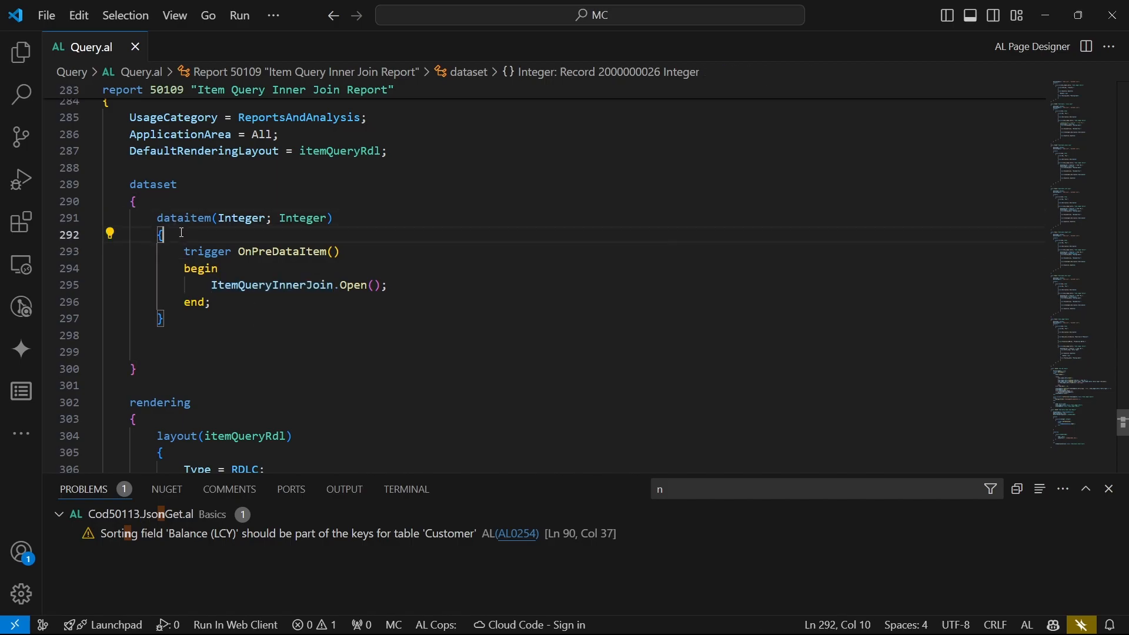
{"action": "key", "text": "Return"}
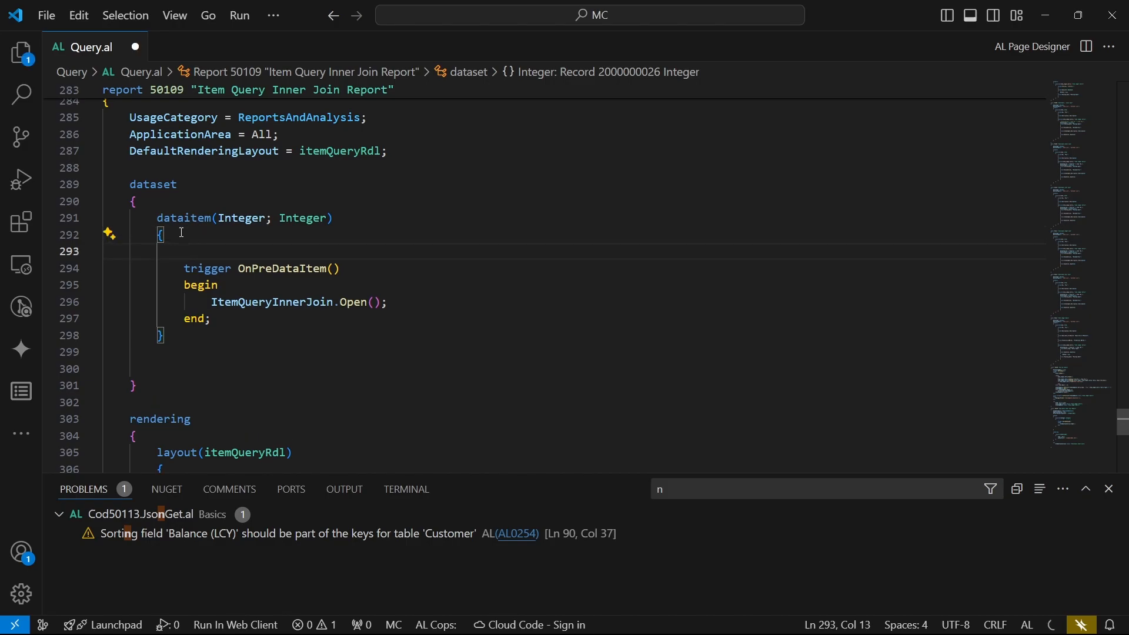
{"action": "type", "text": "trigger"}
{"action": "key", "text": "Escape"}
{"action": "type", "text": "on"}
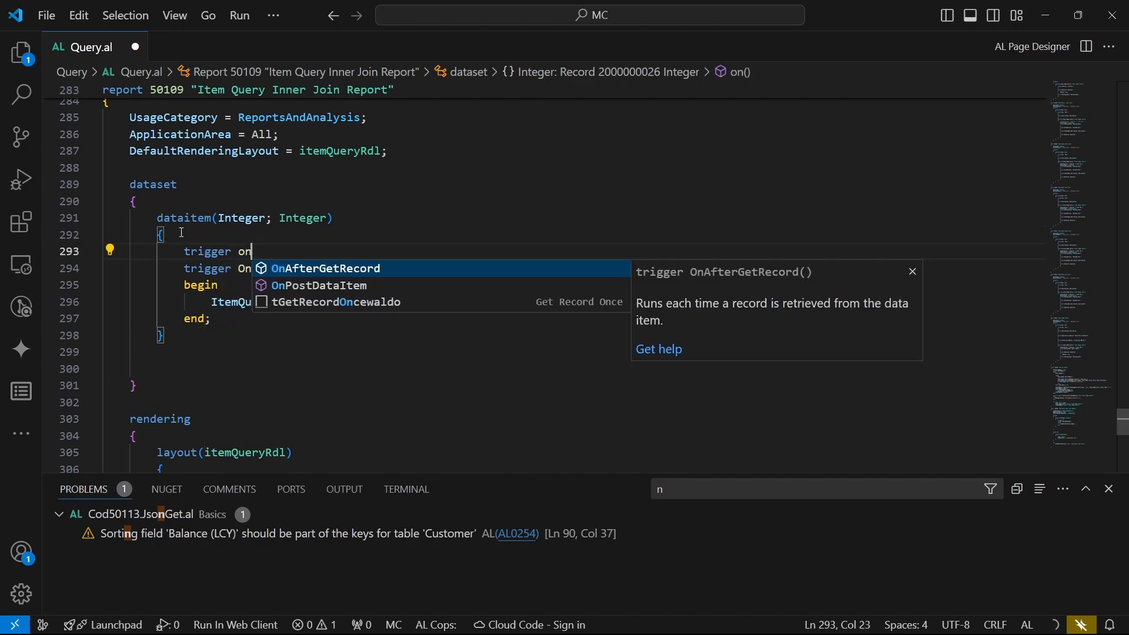
{"action": "key", "text": "Tab"}
{"action": "key", "text": "Return"}
{"action": "type", "text": "be"}
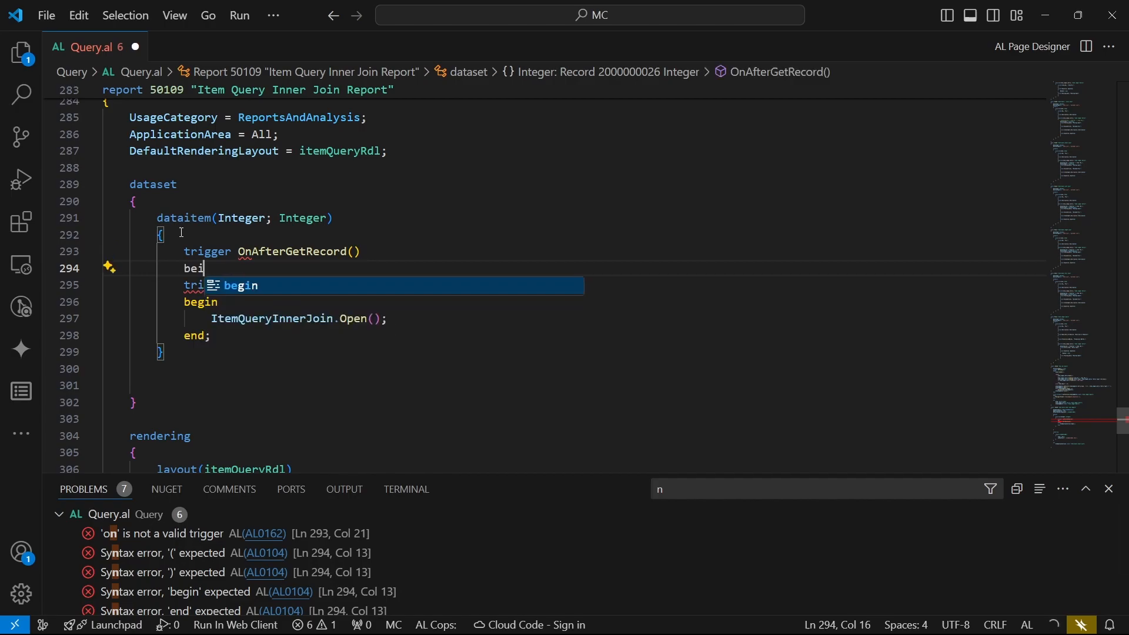
{"action": "type", "text": "gin"}
{"action": "key", "text": "Return"}
{"action": "key", "text": "ctrl+s"}
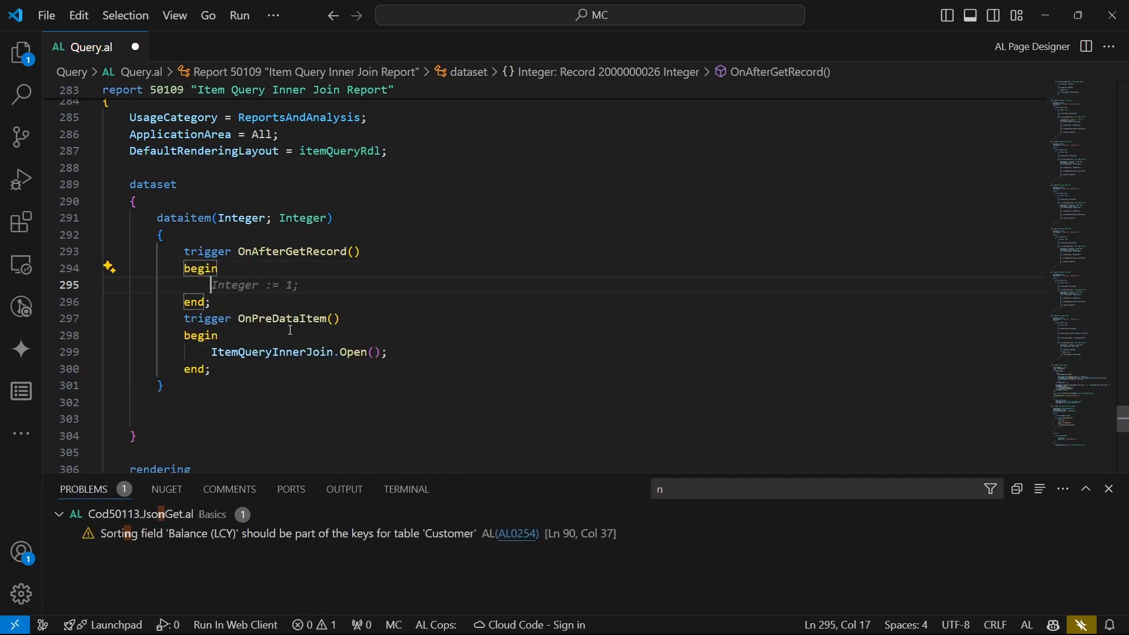
Copy ItemQueryInnerJoin into the trigger body and complete ItemQueryInnerJoin.Read();
{"action": "double_click", "coordinate": [289, 352]}
{"action": "left_click", "coordinate": [223, 285]}
{"action": "key", "text": "ctrl+v"}
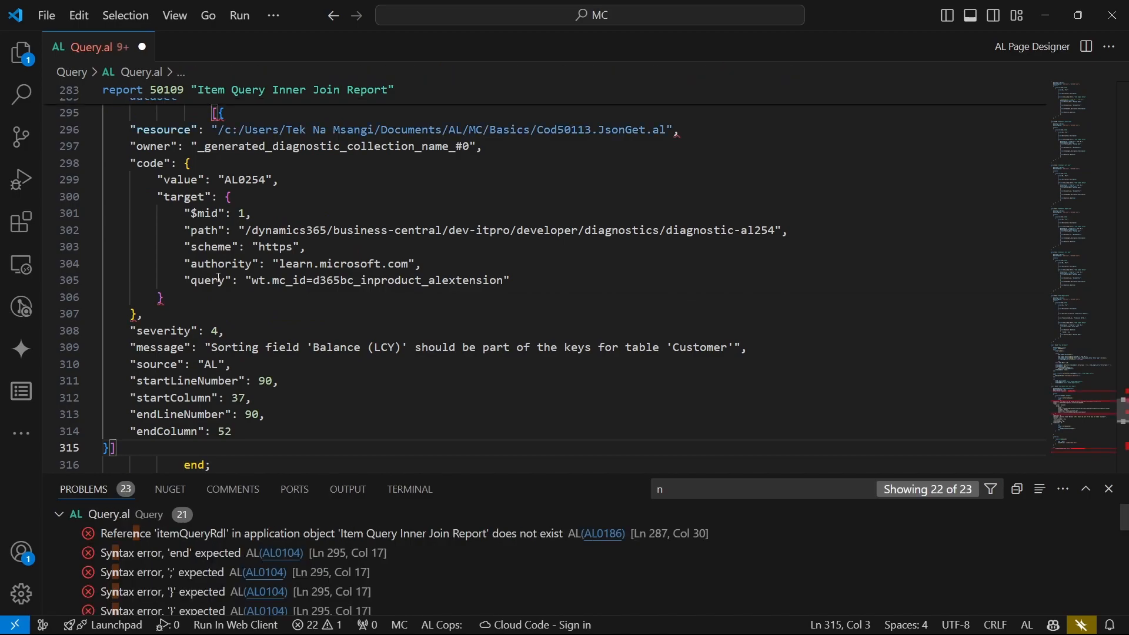
{"action": "key", "text": "ctrl+z"}
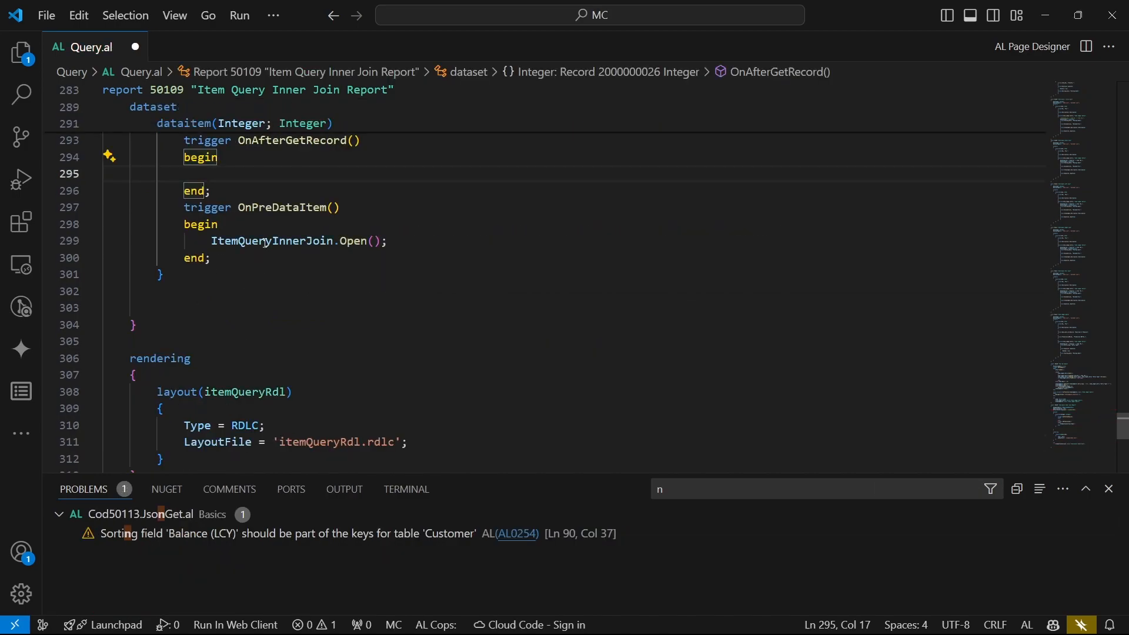
{"action": "double_click", "coordinate": [265, 241]}
{"action": "right_click", "coordinate": [264, 241]}
{"action": "left_click", "coordinate": [317, 505]}
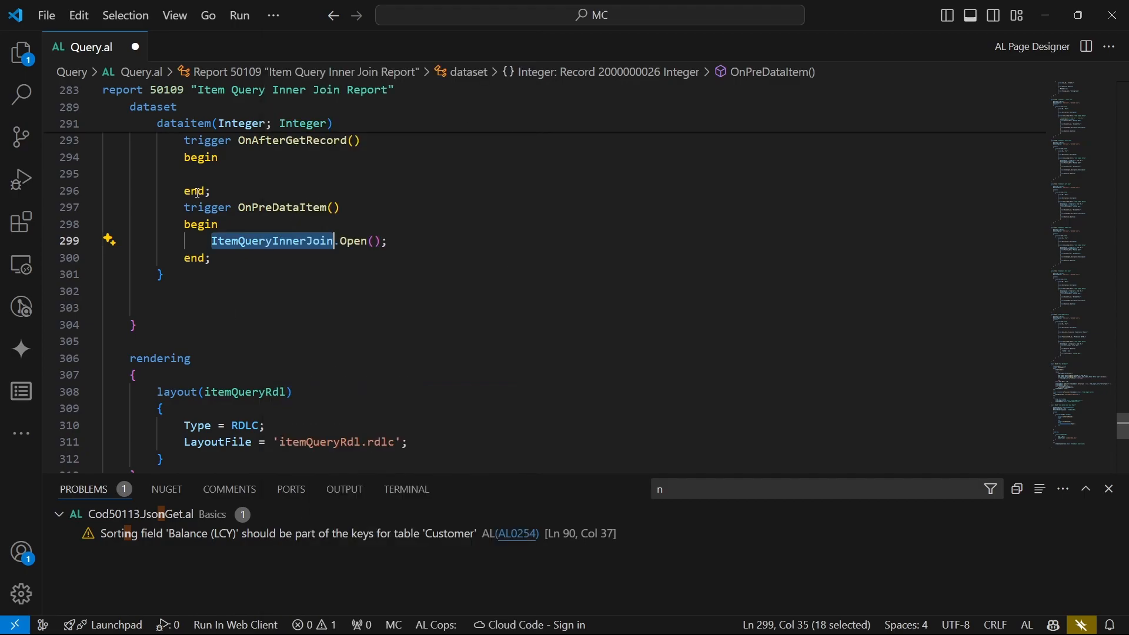
{"action": "left_click", "coordinate": [211, 173]}
{"action": "right_click", "coordinate": [211, 174]}
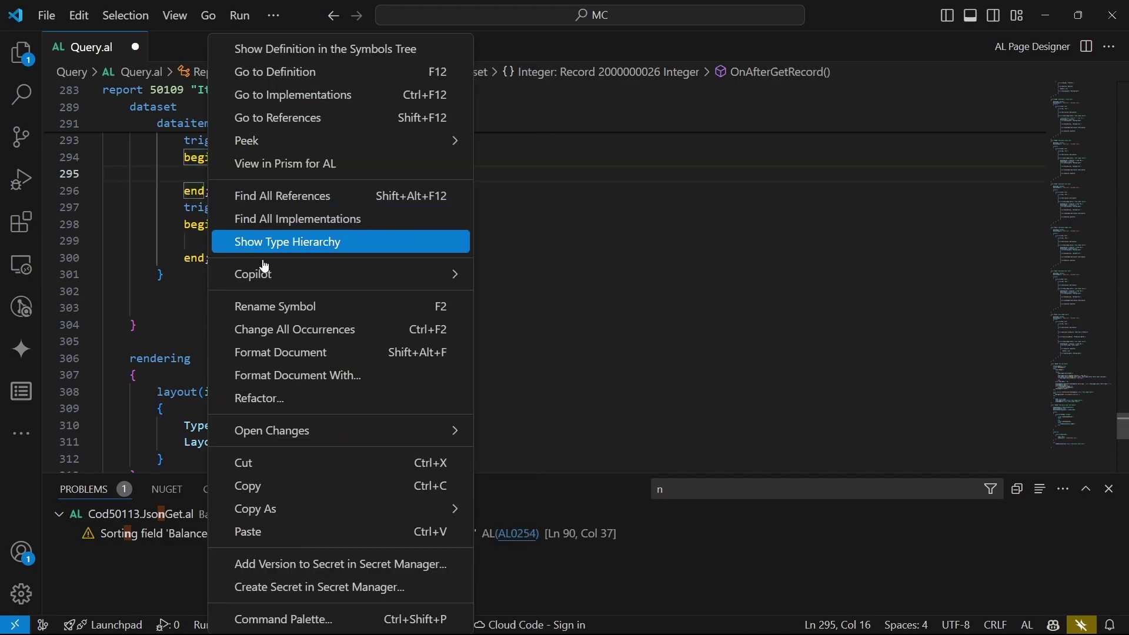
{"action": "left_click", "coordinate": [264, 531]}
{"action": "type", "text": "."}
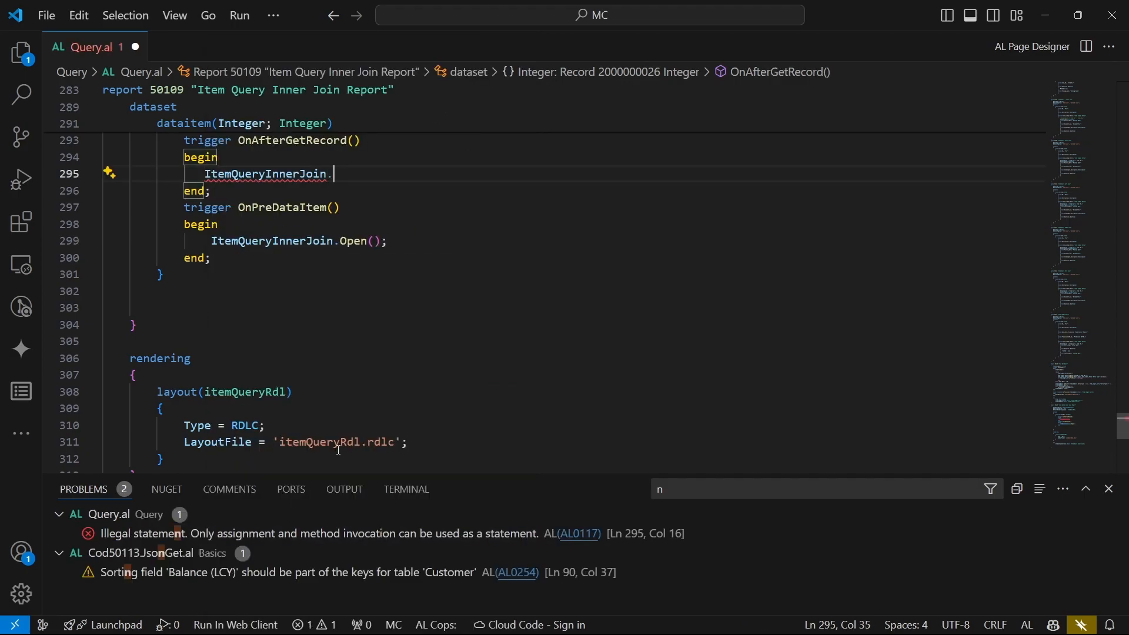
{"action": "type", "text": "ra"}
{"action": "key", "text": "Down"}
{"action": "key", "text": "Return"}
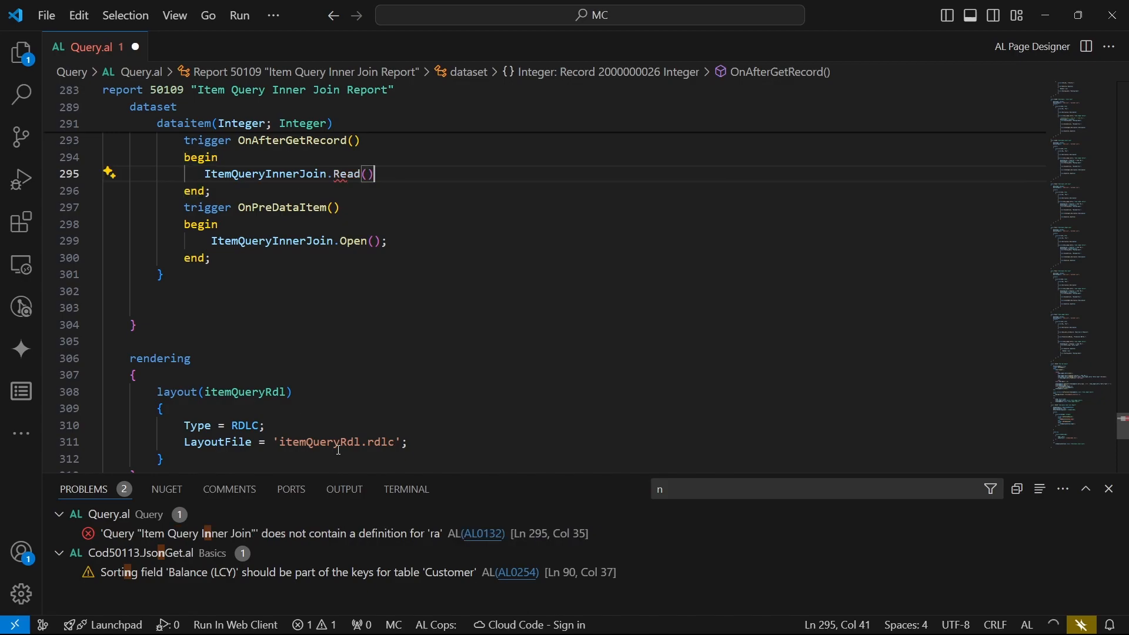
{"action": "type", "text": ";"}
Turn the line into if ItemQueryInnerJoin.Read() then; replacing the semicolon
{"action": "left_click", "coordinate": [285, 289]}
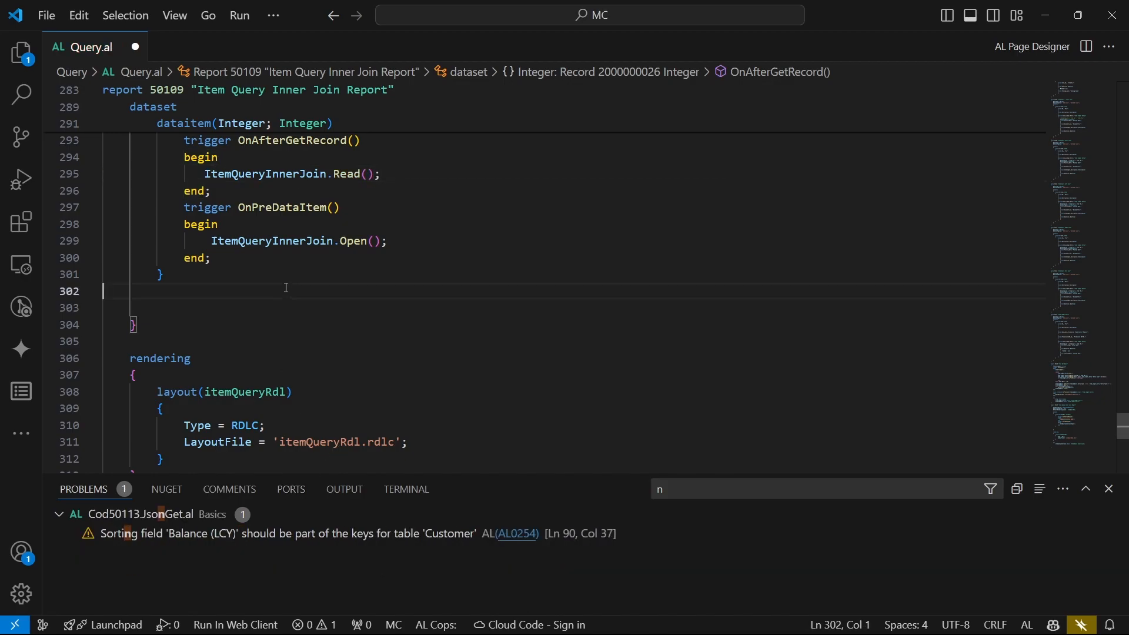
{"action": "left_click", "coordinate": [204, 174]}
{"action": "type", "text": "if"}
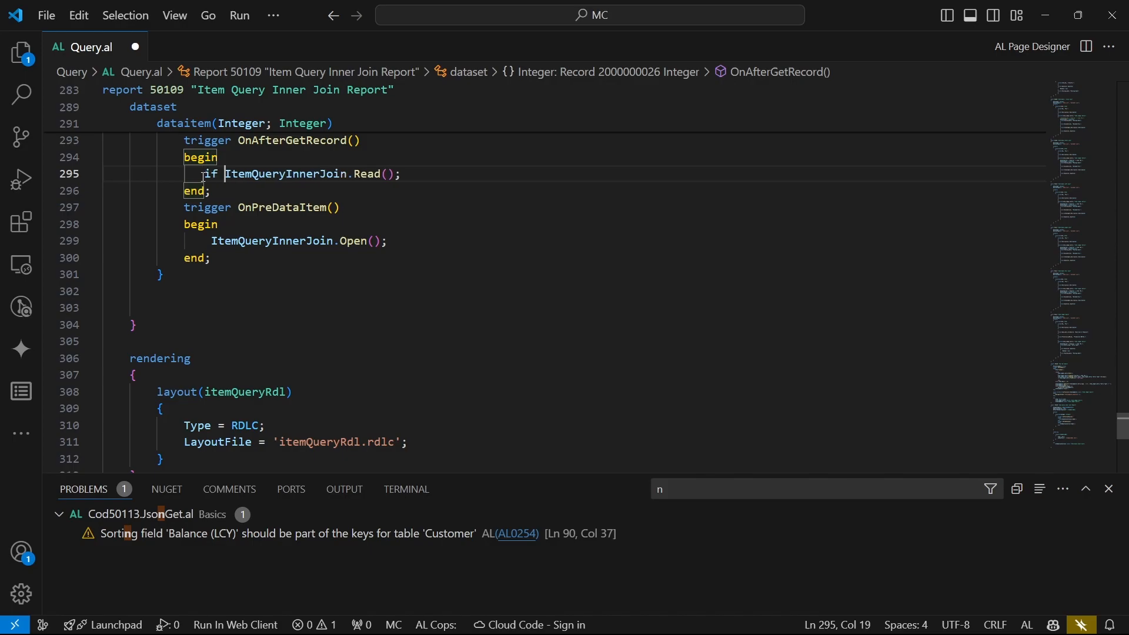
{"action": "left_click", "coordinate": [462, 176]}
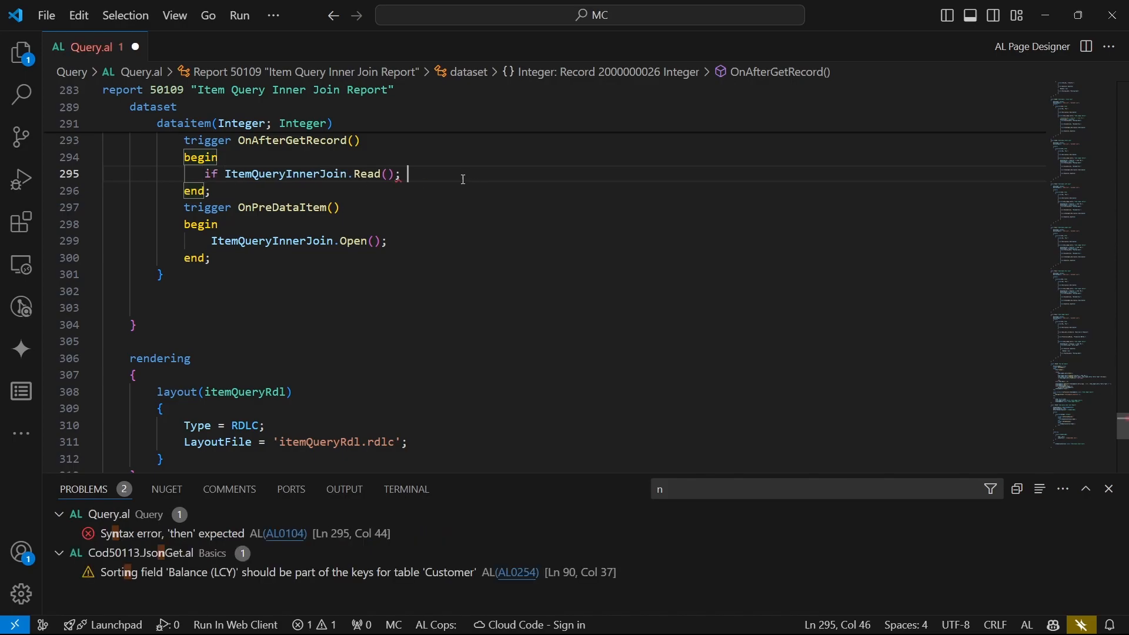
{"action": "key", "text": "BackSpace"}
{"action": "type", "text": "tehn"}
{"action": "key", "text": "Tab"}
{"action": "type", "text": ";"}
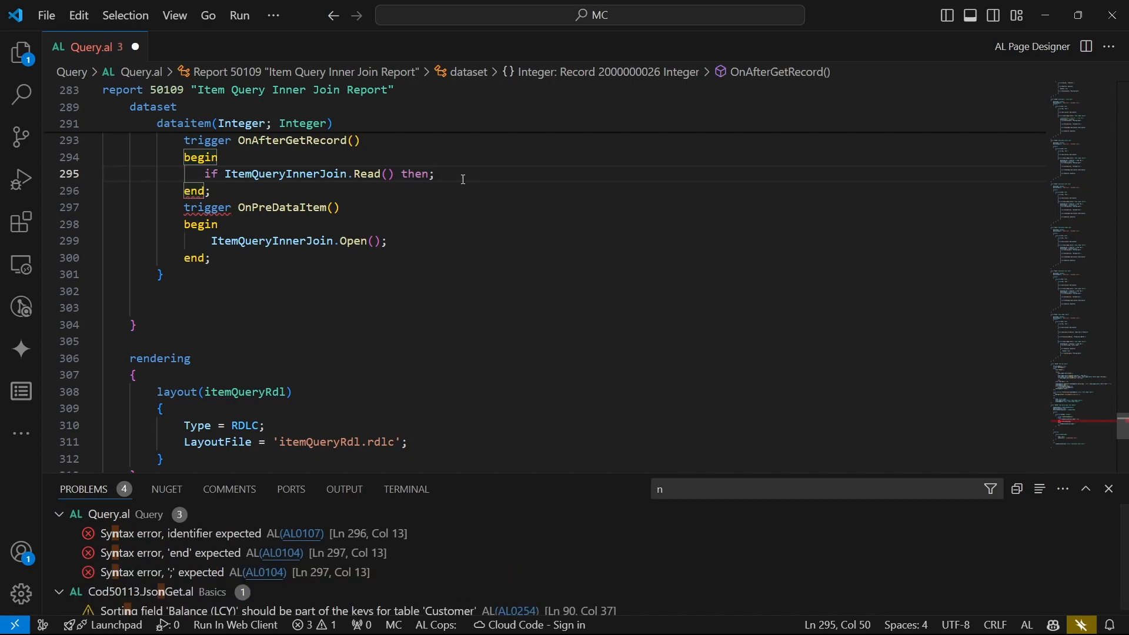
Save and format the report file, then review the Integer data item declaration
{"action": "left_click", "coordinate": [348, 241]}
{"action": "key", "text": "ctrl+s"}
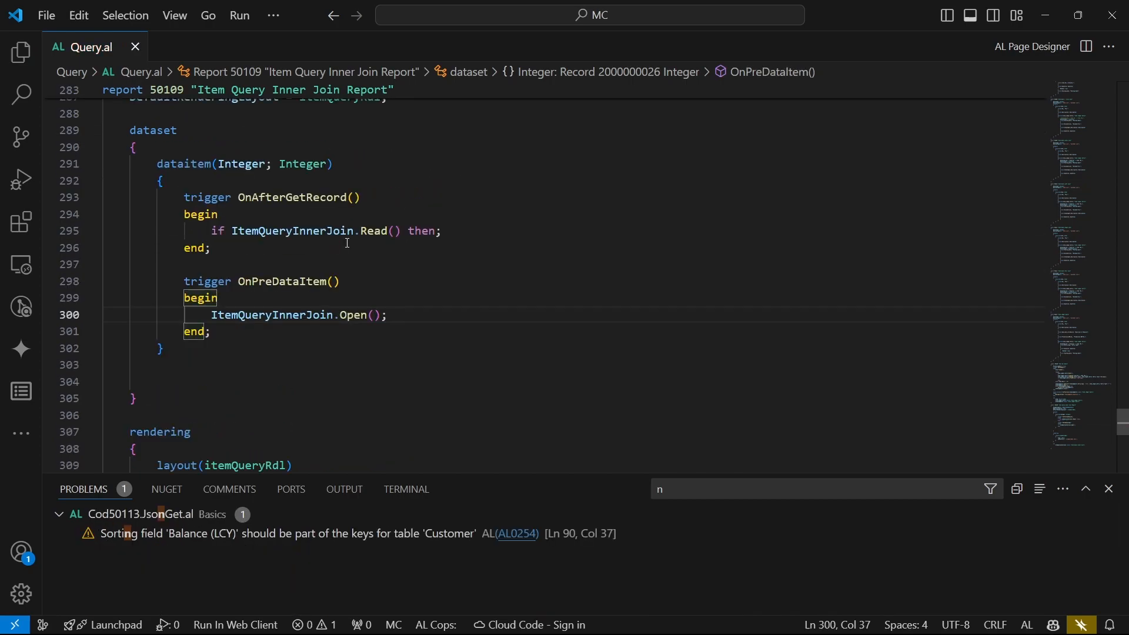
{"action": "left_click", "coordinate": [280, 164]}
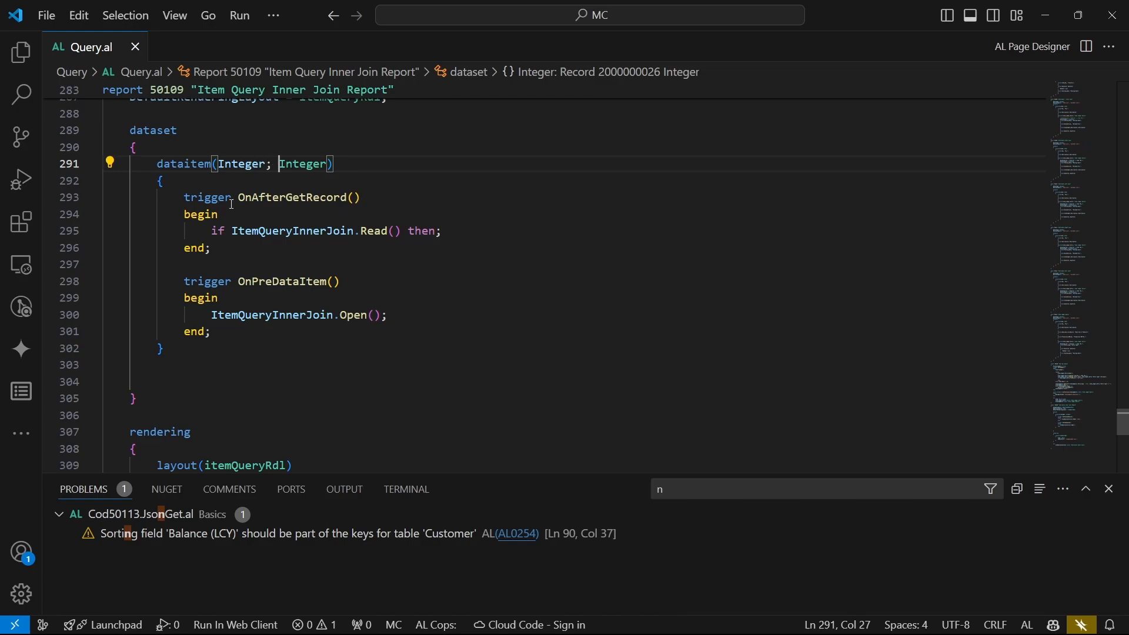
Insert a new line after begin in OnPreDataItem, accidentally accepting an Integer suggestion
{"action": "left_click", "coordinate": [261, 257]}
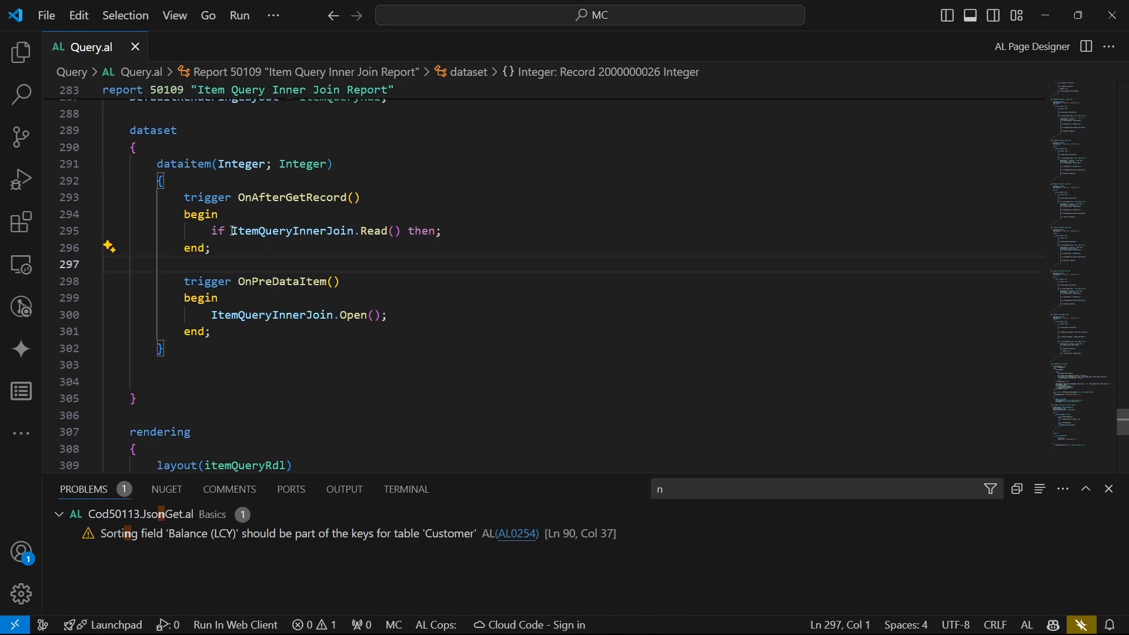
{"action": "double_click", "coordinate": [265, 315]}
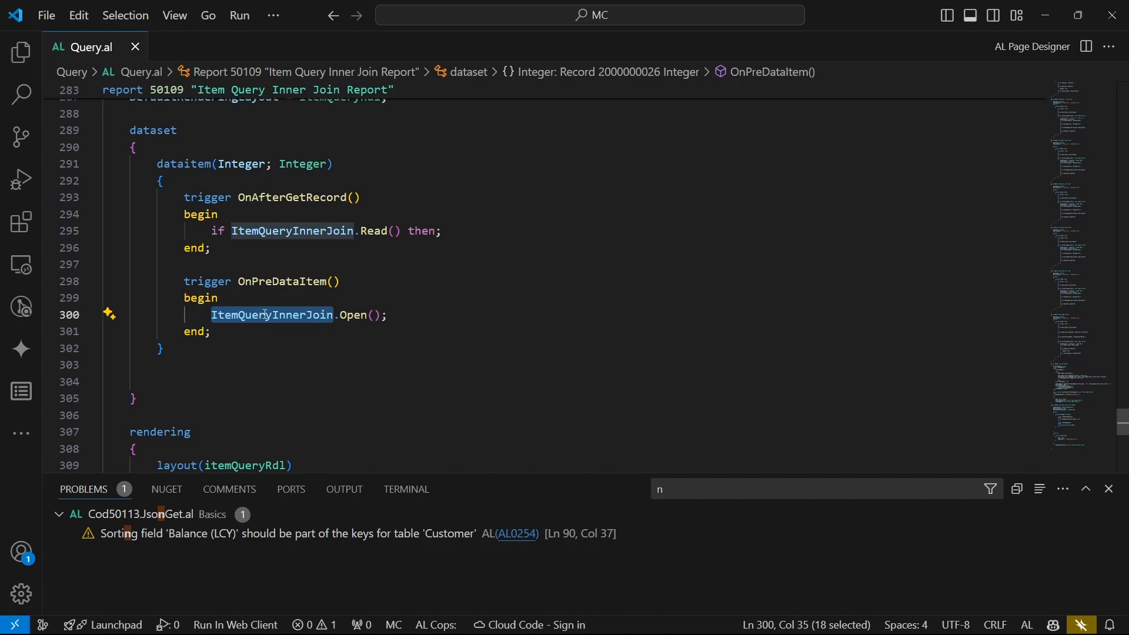
{"action": "left_click", "coordinate": [237, 297]}
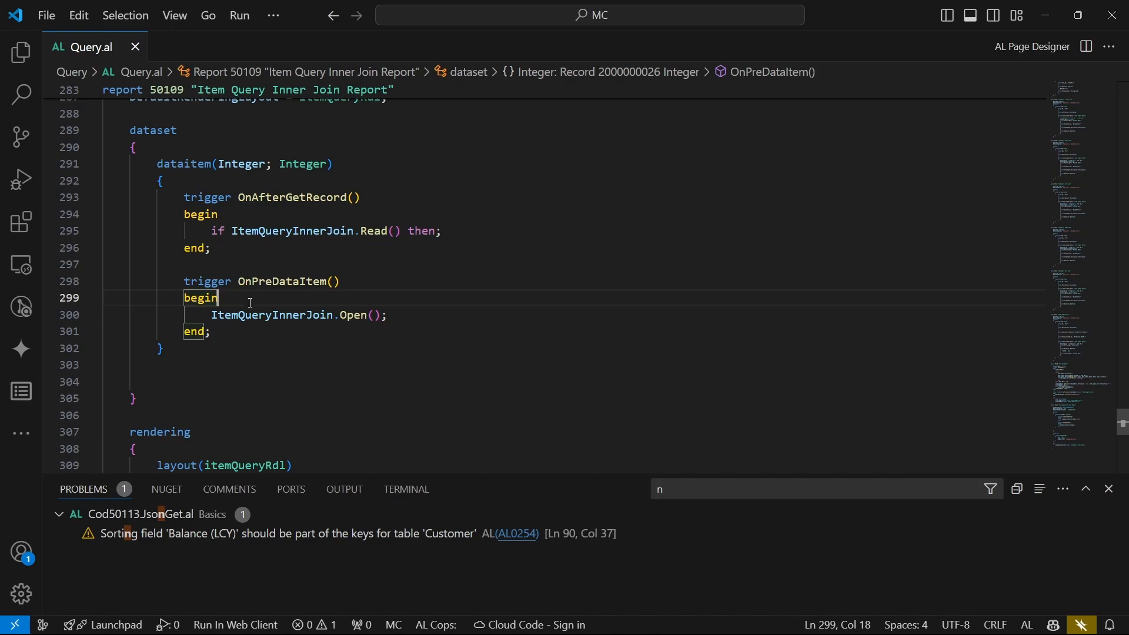
{"action": "key", "text": "Return"}
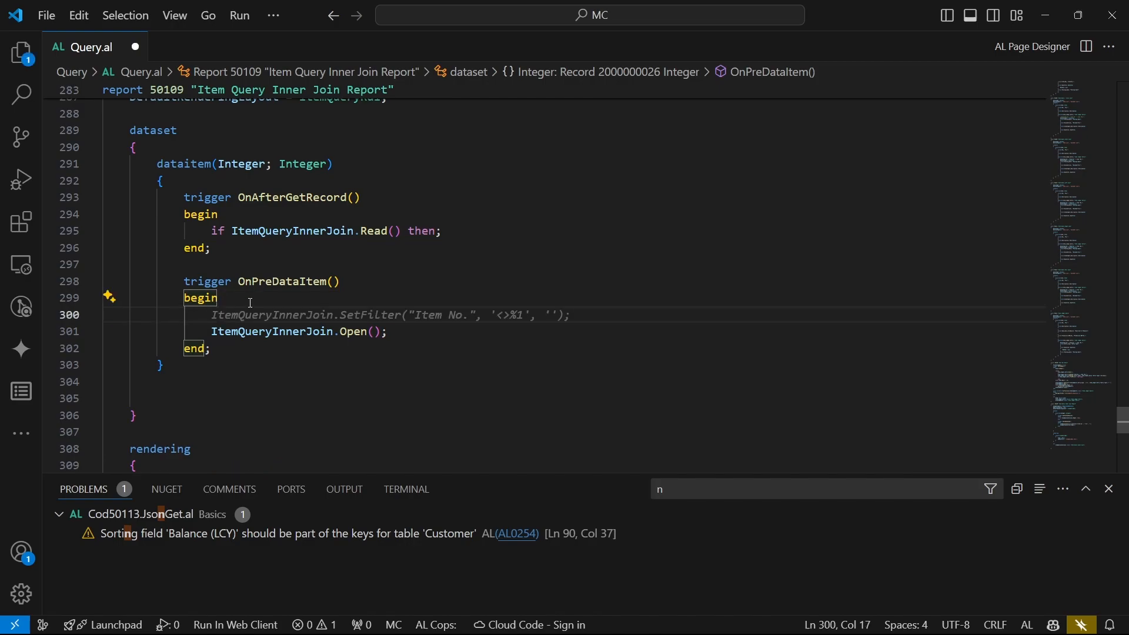
{"action": "type", "text": "I"}
{"action": "type", "text": "nt"}
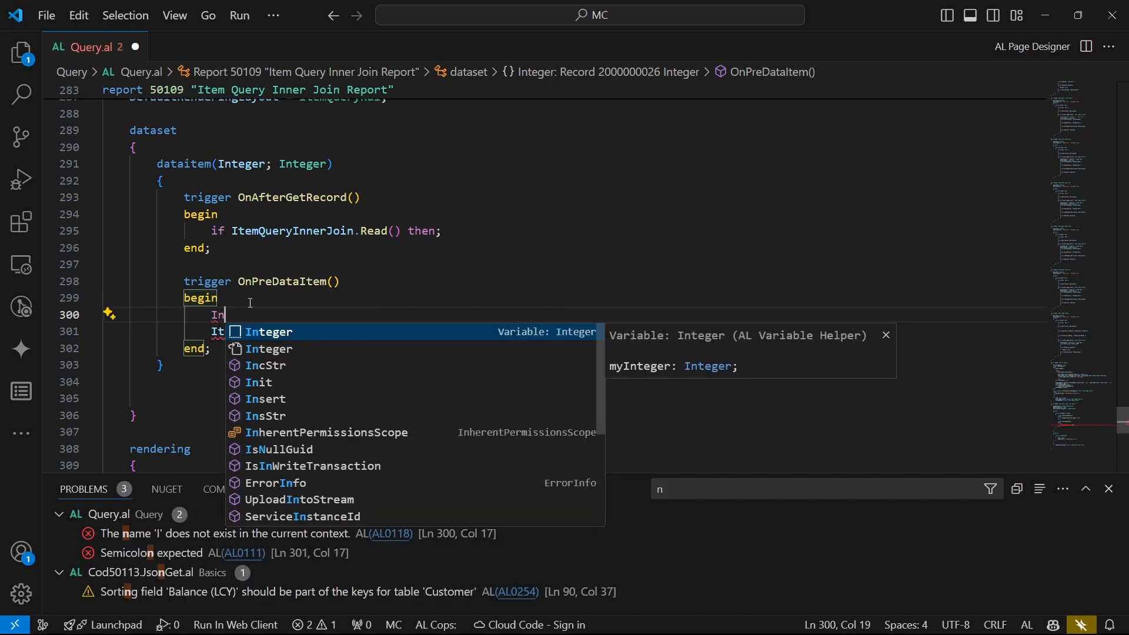
{"action": "key", "text": "Return"}
{"action": "type", "text": "_: Integer;"}
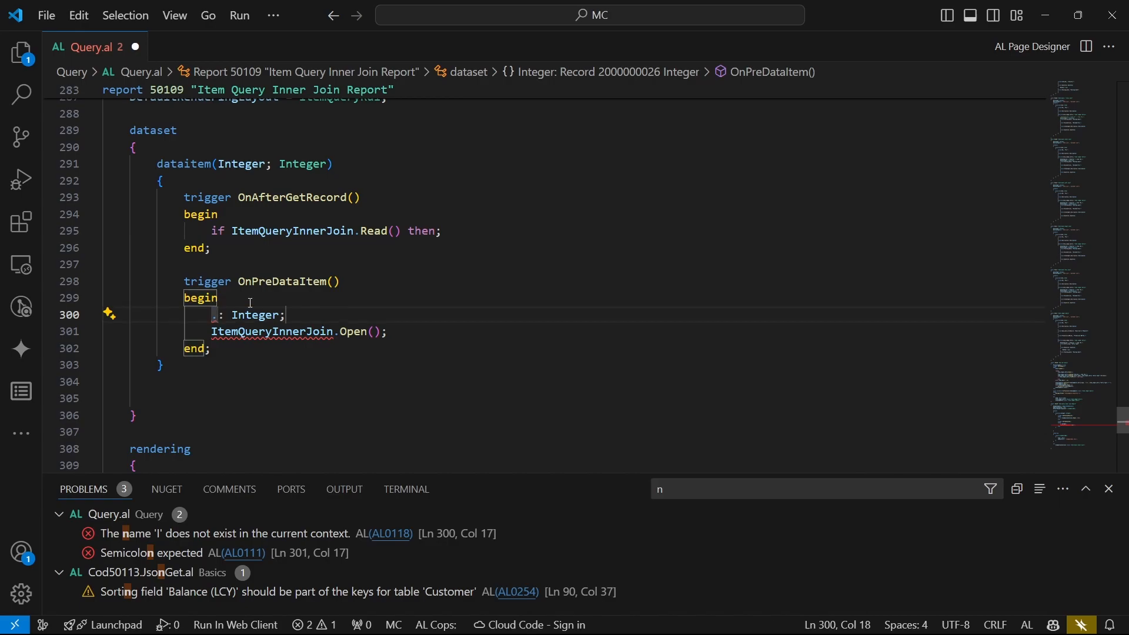
Delete the stray : Integer; line and save the file
{"action": "double_click", "coordinate": [316, 167]}
{"action": "left_click_drag", "start_coordinate": [216, 315], "coordinate": [286, 315]}
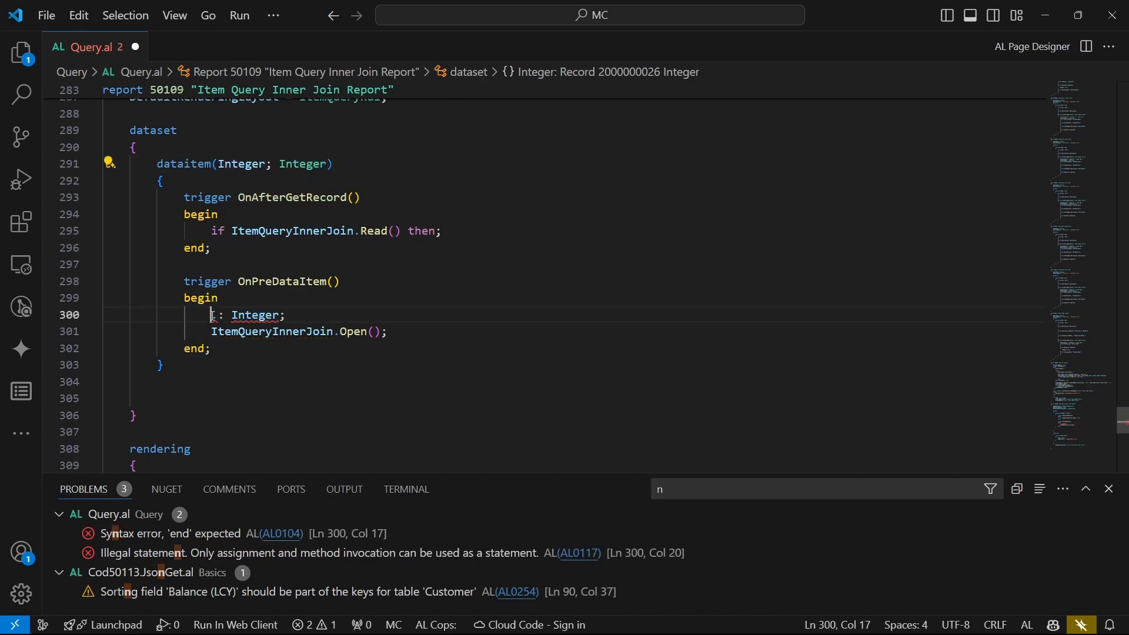
{"action": "key", "text": "ctrl+v"}
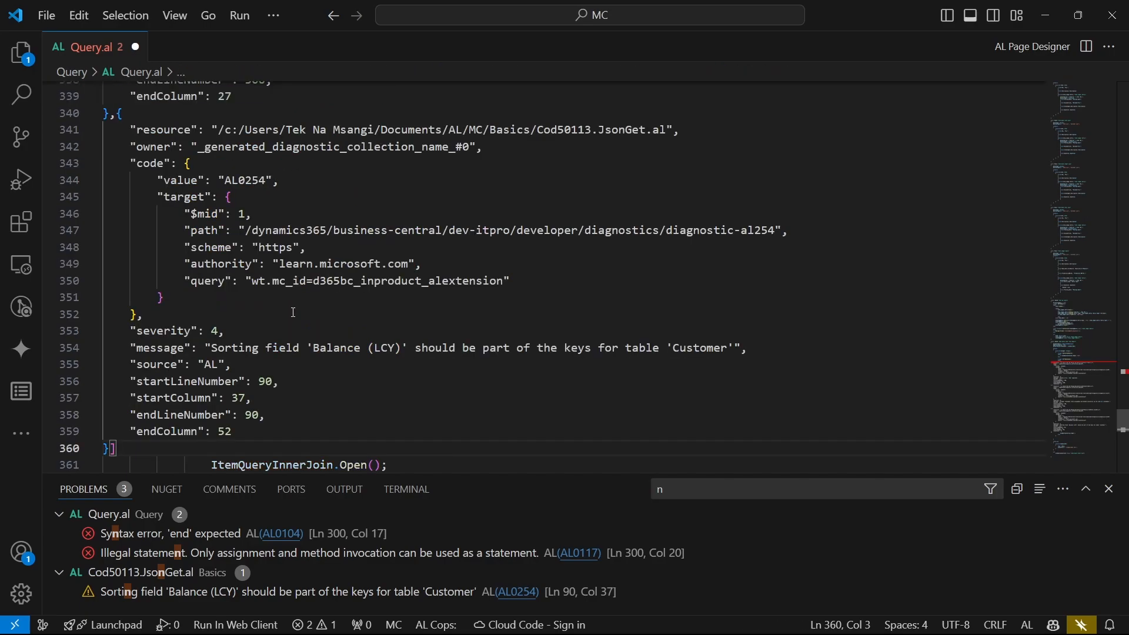
{"action": "key", "text": "ctrl+z"}
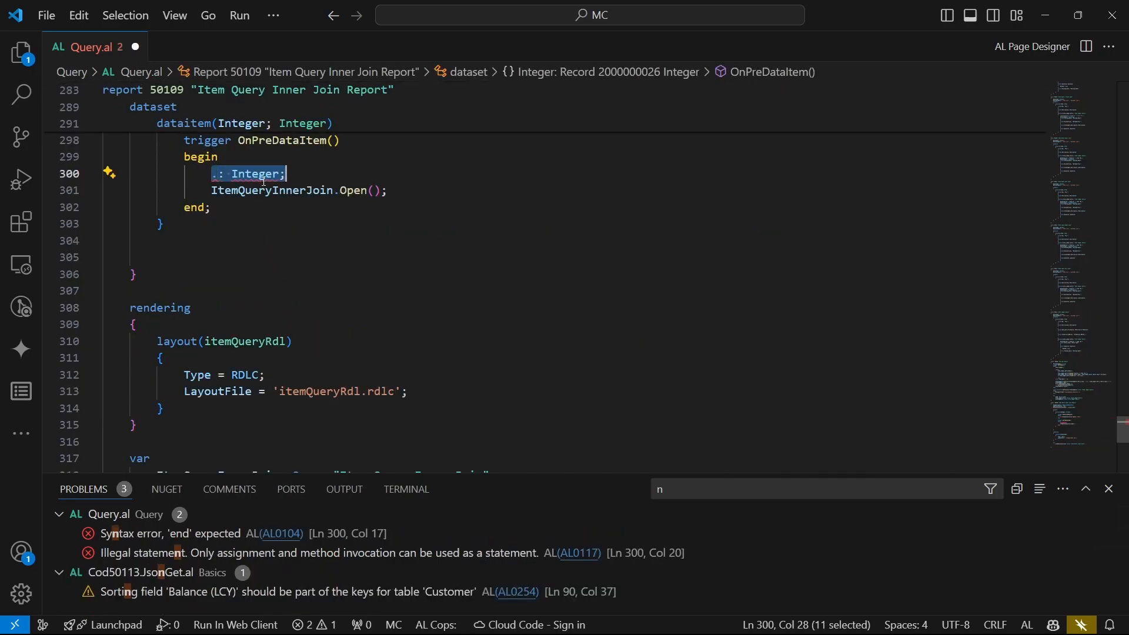
{"action": "left_click_drag", "start_coordinate": [290, 174], "coordinate": [108, 189]}
{"action": "key", "text": "Delete"}
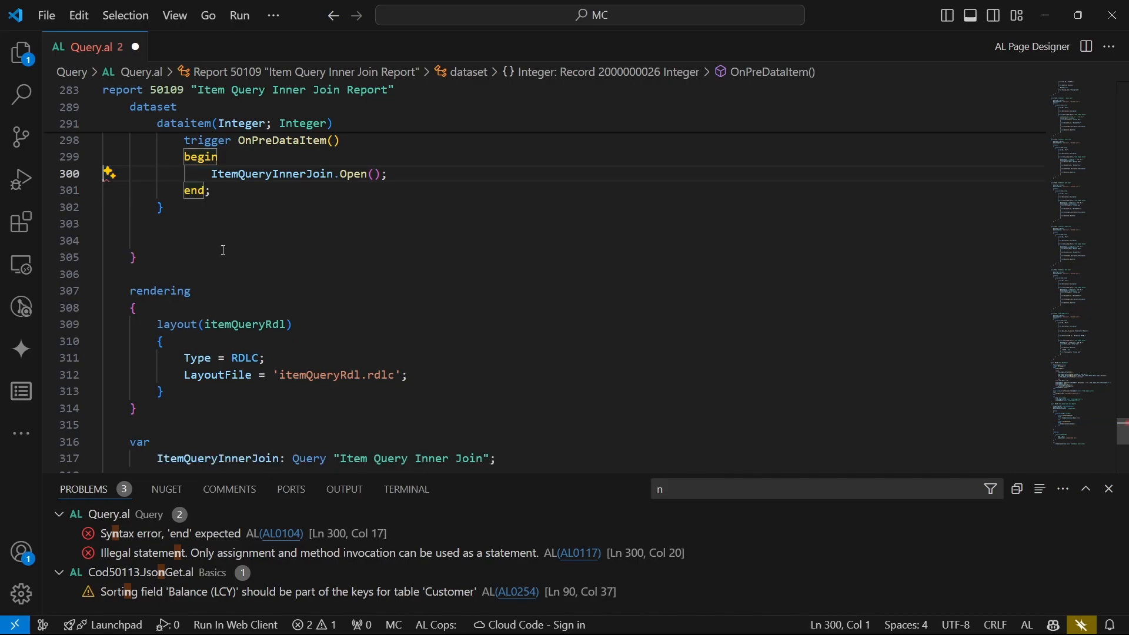
{"action": "left_click", "coordinate": [137, 425]}
{"action": "key", "text": "ctrl+s"}
{"action": "scroll", "coordinate": [178, 407], "scroll_direction": "down", "scroll_amount": 3}
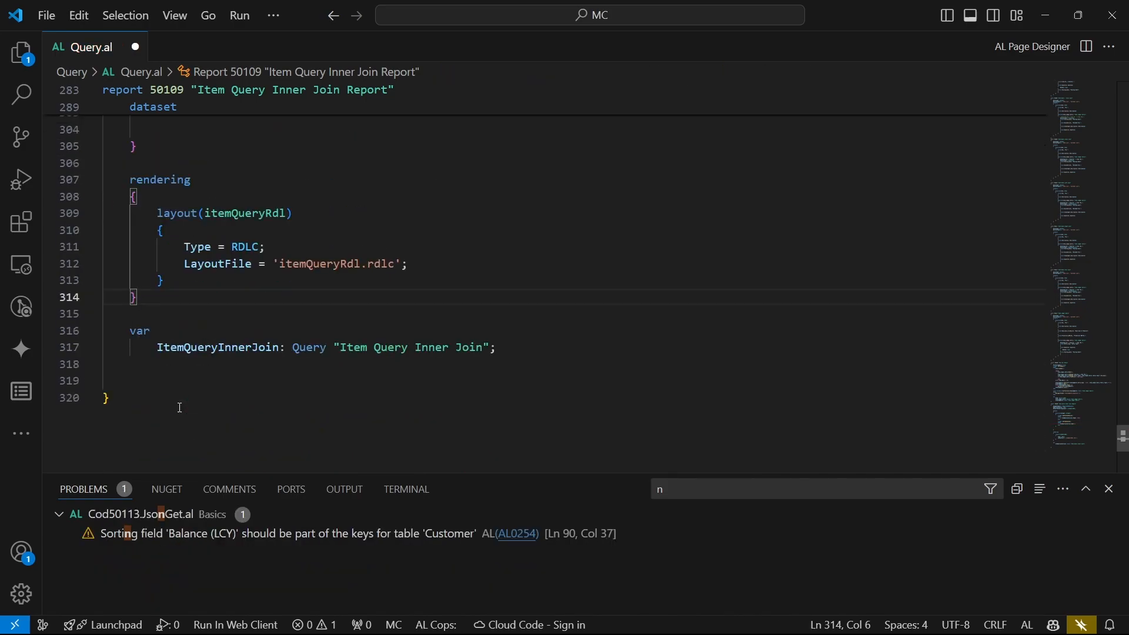
{"action": "scroll", "coordinate": [180, 409], "scroll_direction": "up", "scroll_amount": 5}
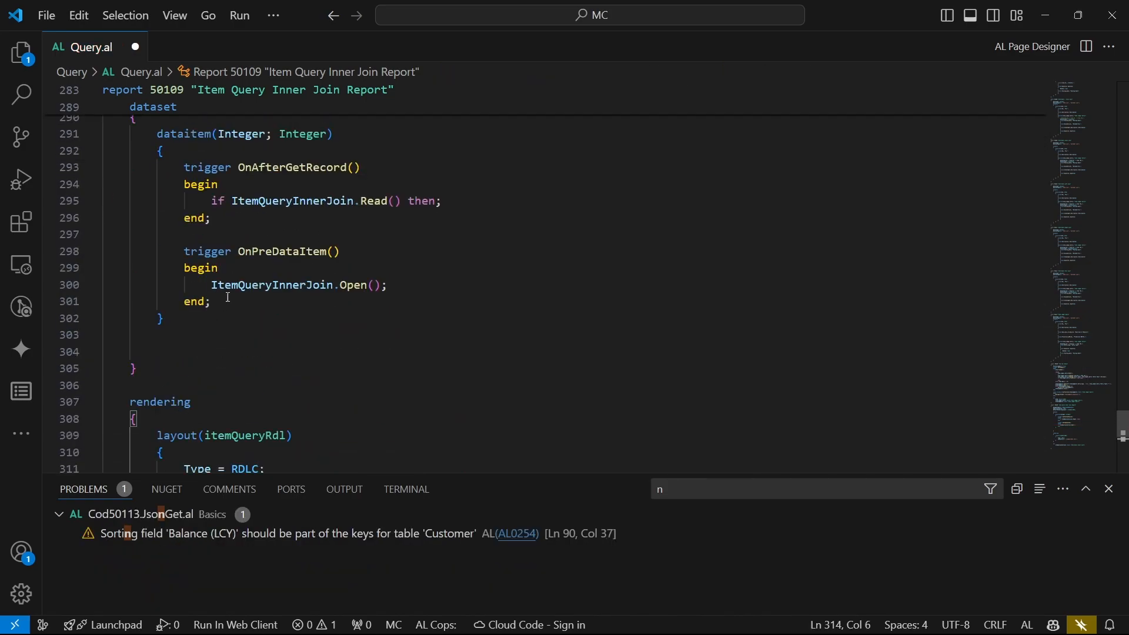
Add a blank line after ItemQueryInnerJoin.Open();, undoing an inserted variable snippet
{"action": "left_click", "coordinate": [227, 251]}
{"action": "left_click", "coordinate": [402, 284]}
{"action": "key", "text": "Return"}
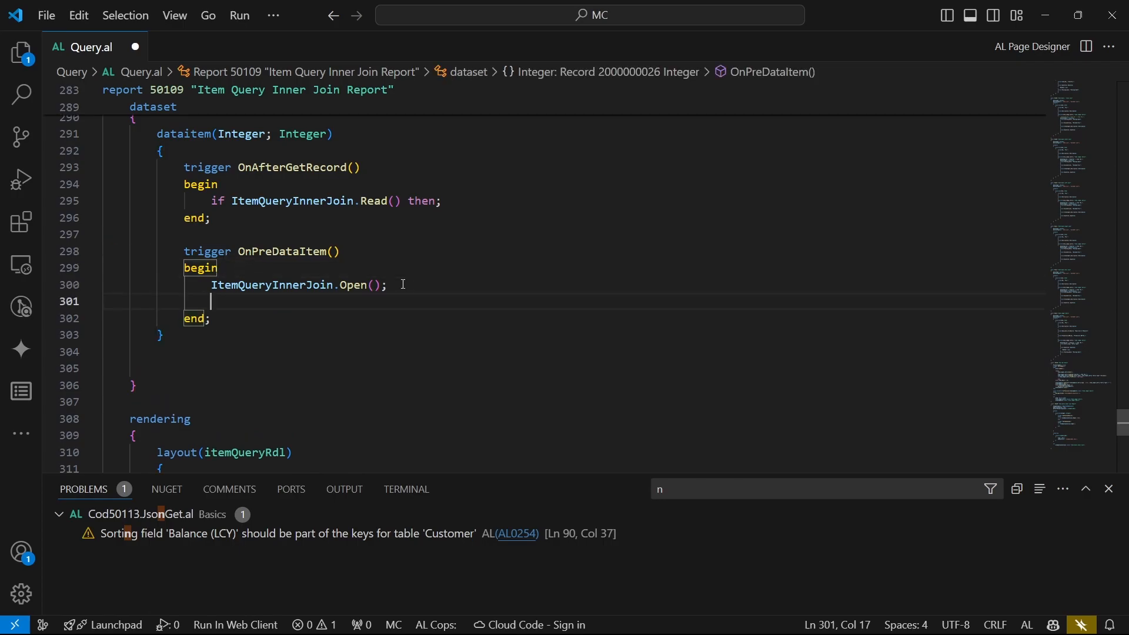
{"action": "type", "text": "inte"}
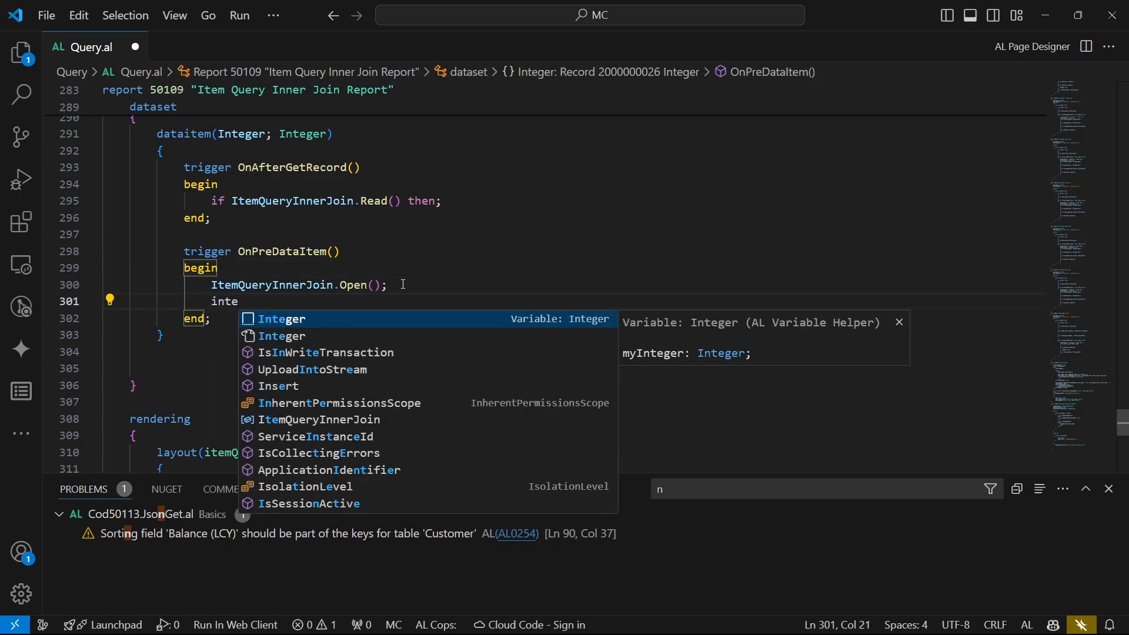
{"action": "key", "text": "Return"}
{"action": "key", "text": "ctrl+z"}
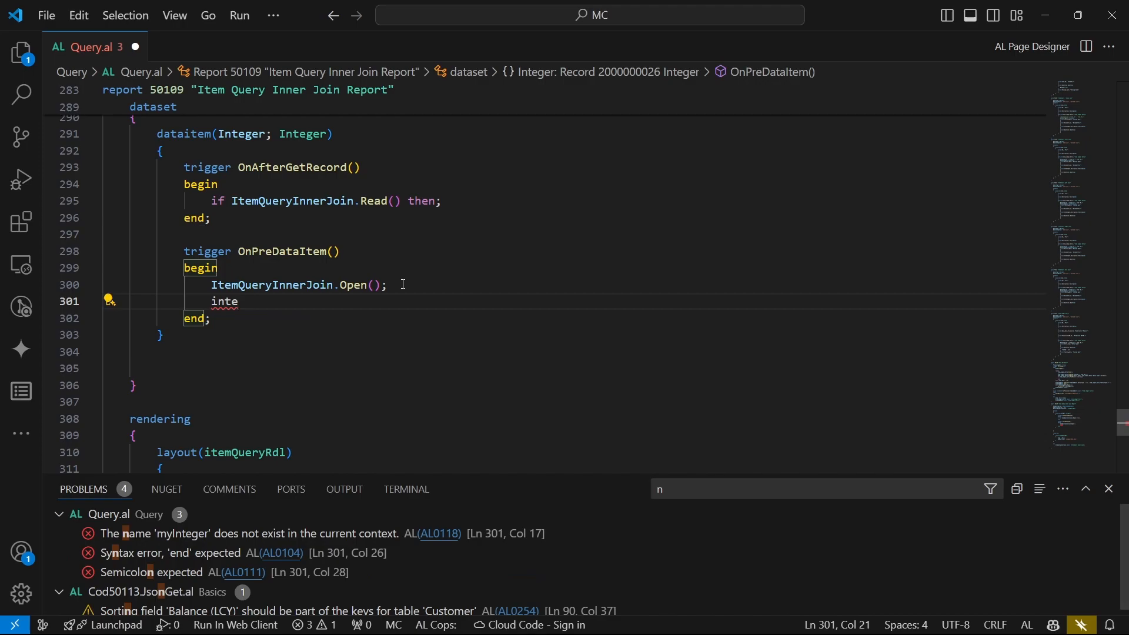
{"action": "key", "text": "BackSpace"}
{"action": "key", "text": "BackSpace"}
{"action": "key", "text": "BackSpace"}
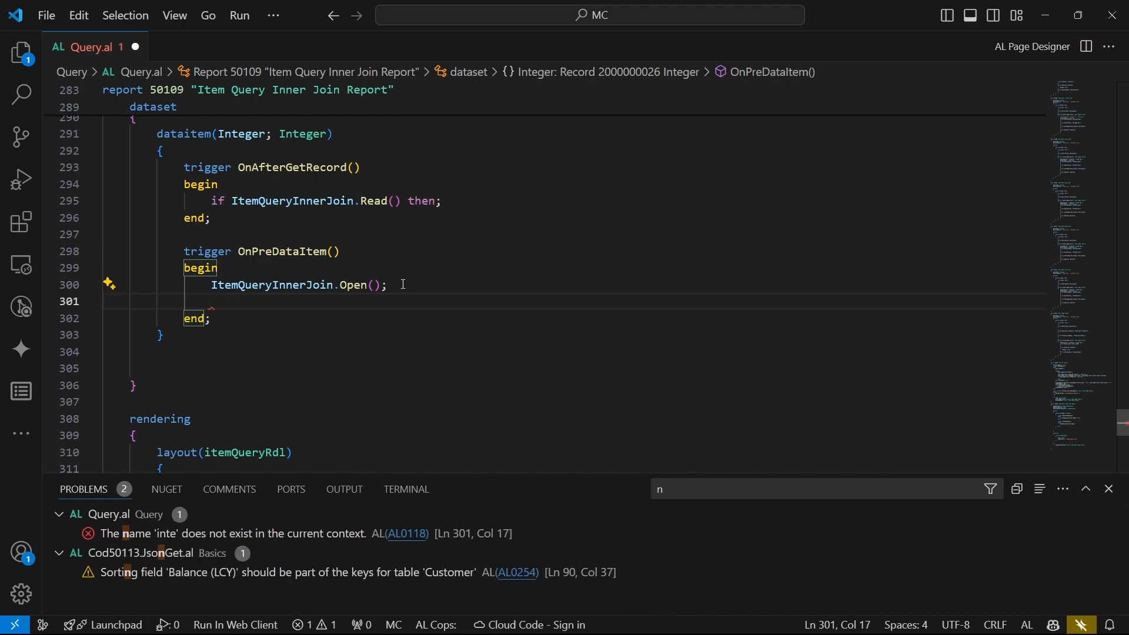
Replace the data item name Integer with Namba and return to the line after the Open call
{"action": "double_click", "coordinate": [245, 133]}
{"action": "type", "text": "In"}
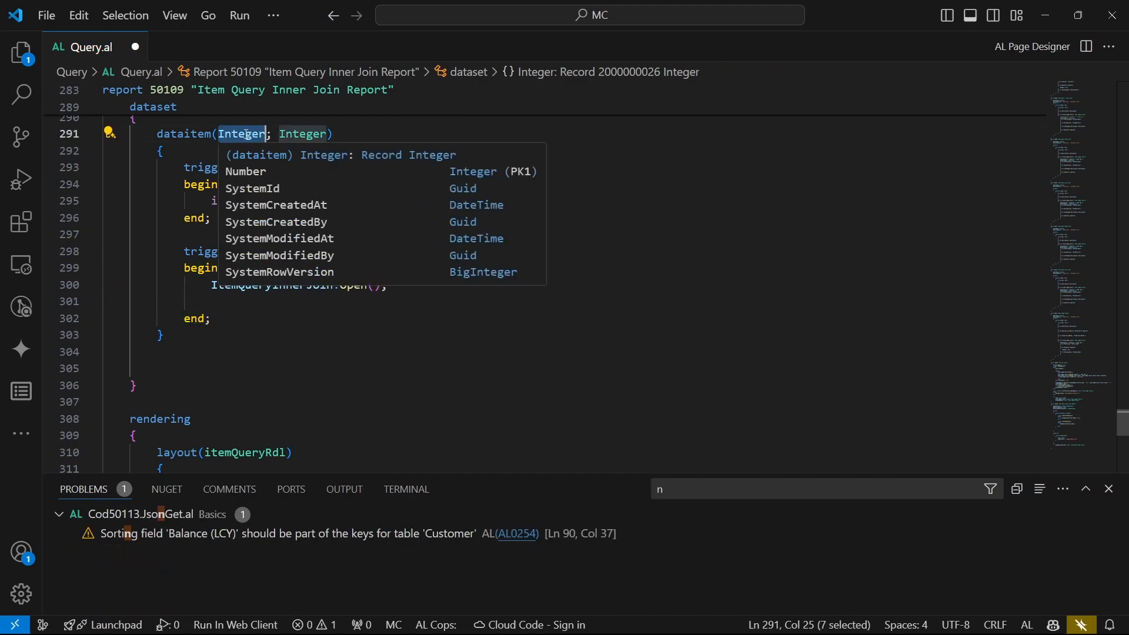
{"action": "type", "text": "er"}
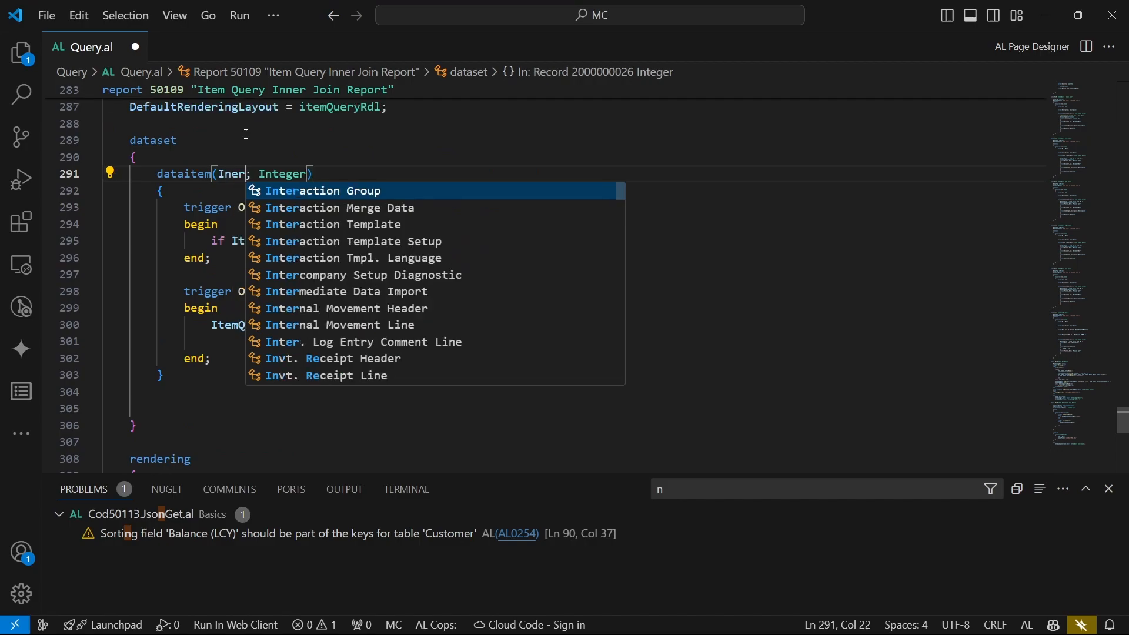
{"action": "key", "text": "BackSpace"}
{"action": "key", "text": "BackSpace"}
{"action": "key", "text": "BackSpace"}
{"action": "type", "text": "Namba"}
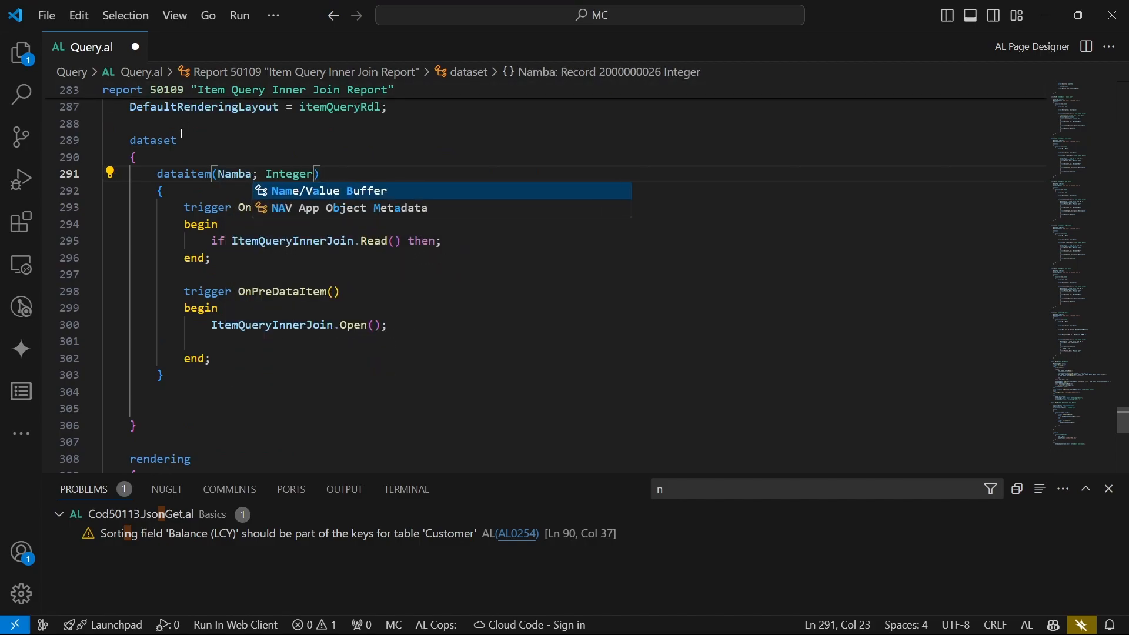
{"action": "key", "text": "Escape"}
{"action": "key", "text": "Down"}
{"action": "double_click", "coordinate": [225, 174]}
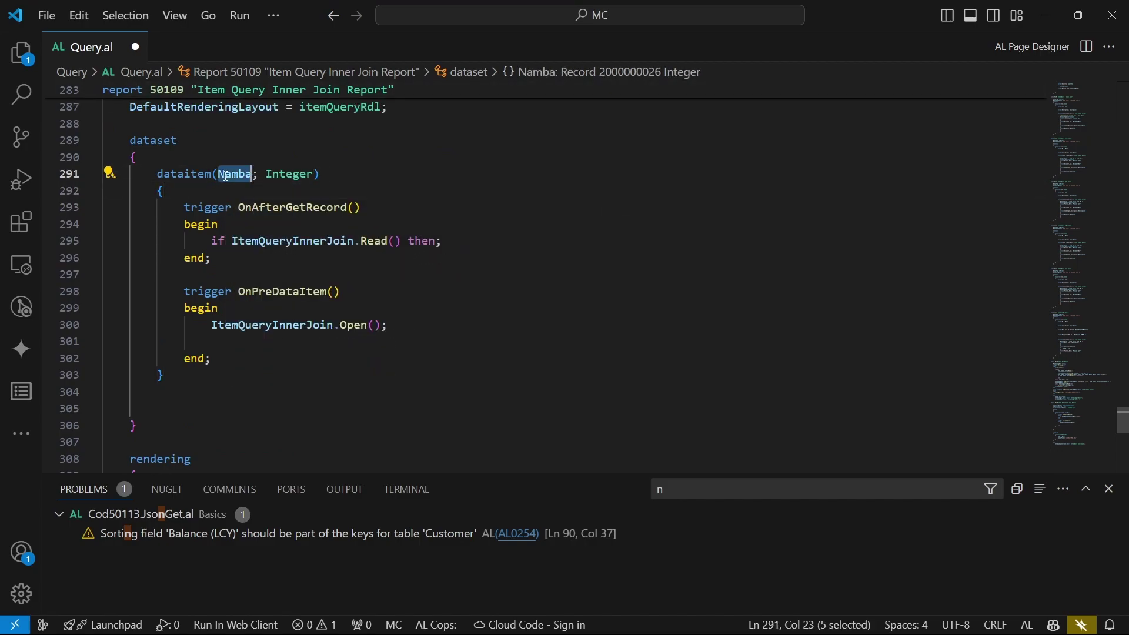
{"action": "left_click", "coordinate": [289, 339]}
{"action": "scroll", "coordinate": [289, 340], "scroll_direction": "down", "scroll_amount": 3}
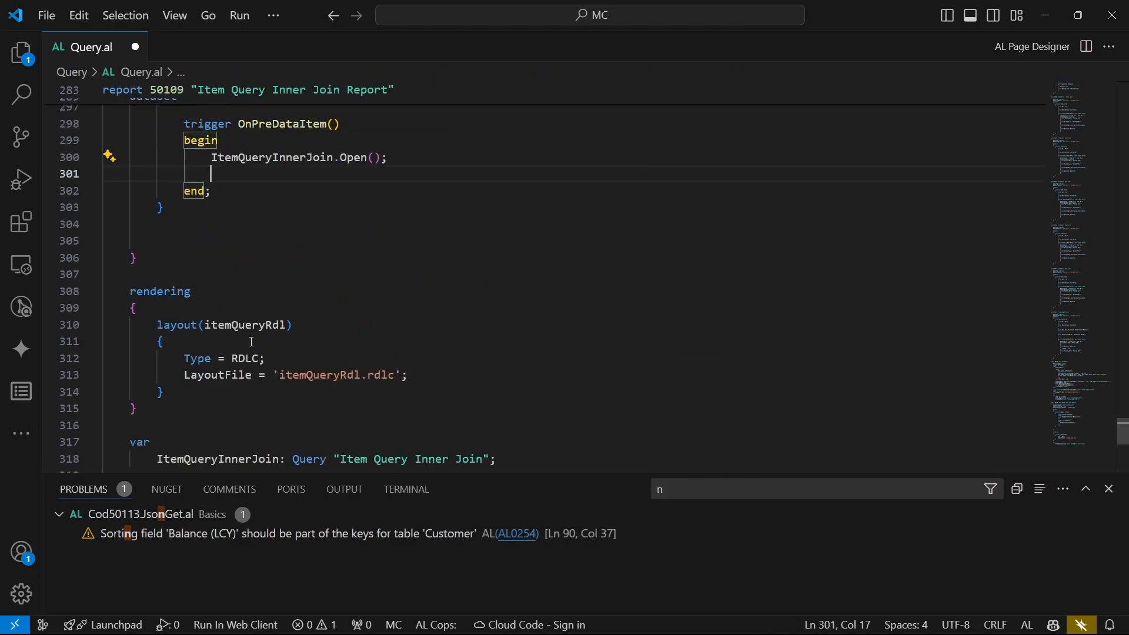
{"action": "scroll", "coordinate": [251, 342], "scroll_direction": "up", "scroll_amount": 2}
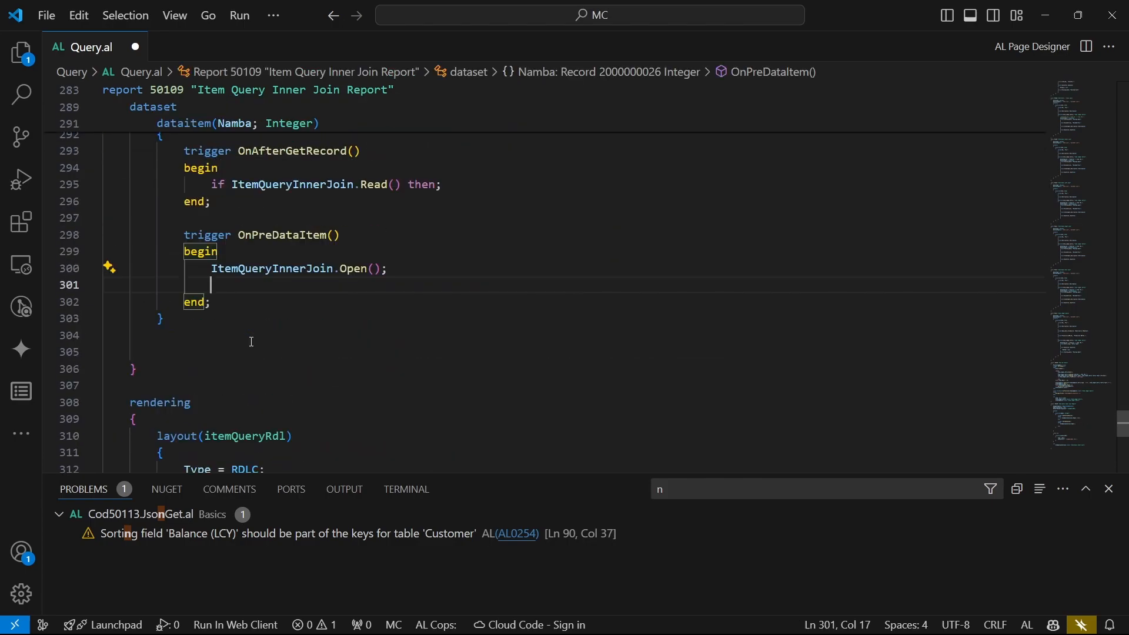
{"action": "type", "text": "Namba.s"}
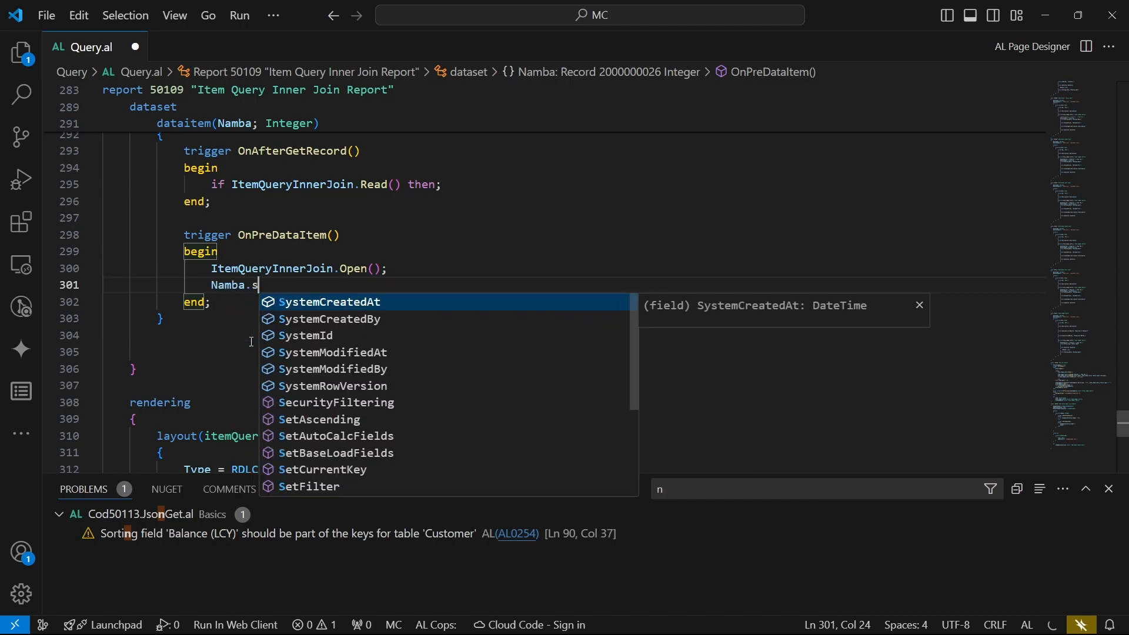
{"action": "type", "text": "etf"}
Write a Namba.SetRange statement with range 1 to 10 instead of SetFilter, and save
{"action": "key", "text": "Return"}
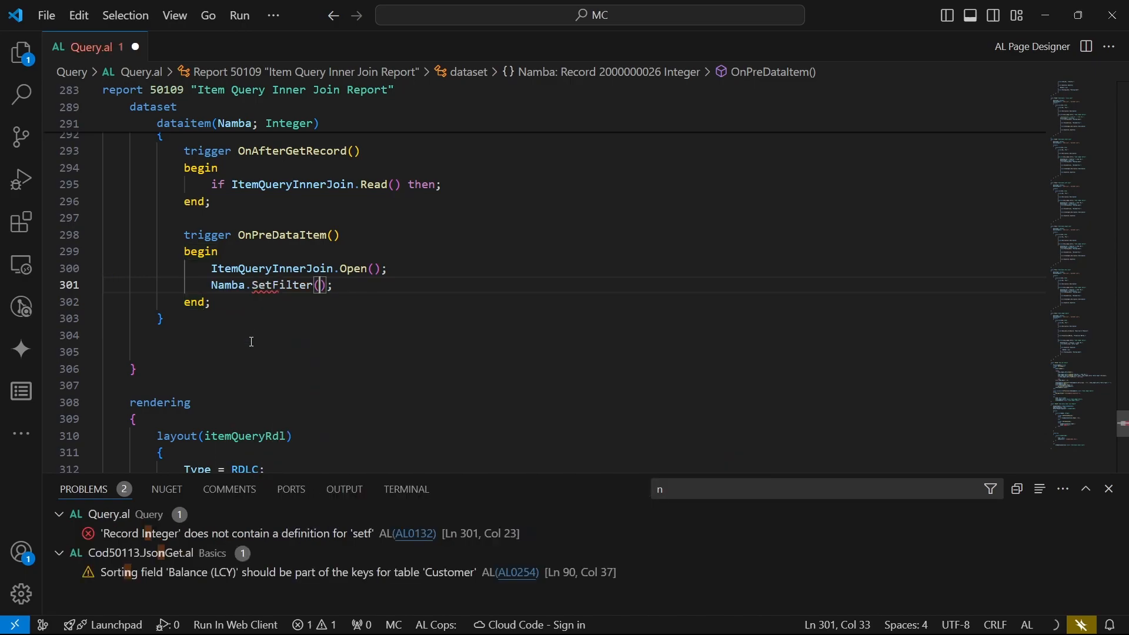
{"action": "type", "text": "0,"}
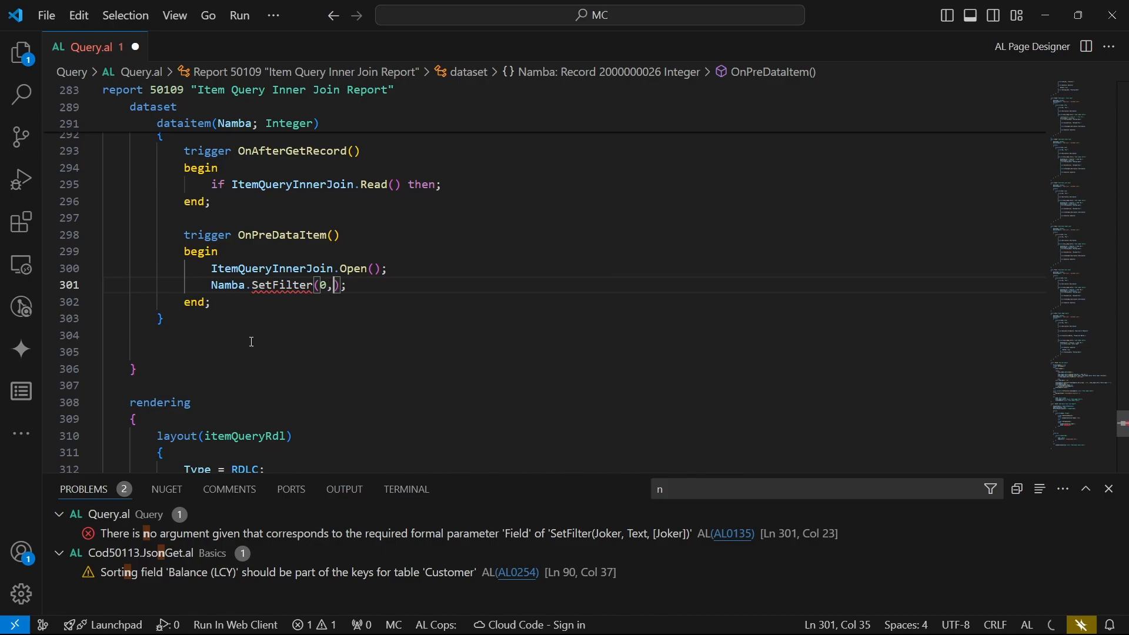
{"action": "key", "text": "BackSpace"}
{"action": "key", "text": "BackSpace"}
{"action": "key", "text": "BackSpace"}
{"action": "key", "text": "BackSpace"}
{"action": "key", "text": "BackSpace"}
{"action": "key", "text": "BackSpace"}
{"action": "key", "text": "BackSpace"}
{"action": "key", "text": "BackSpace"}
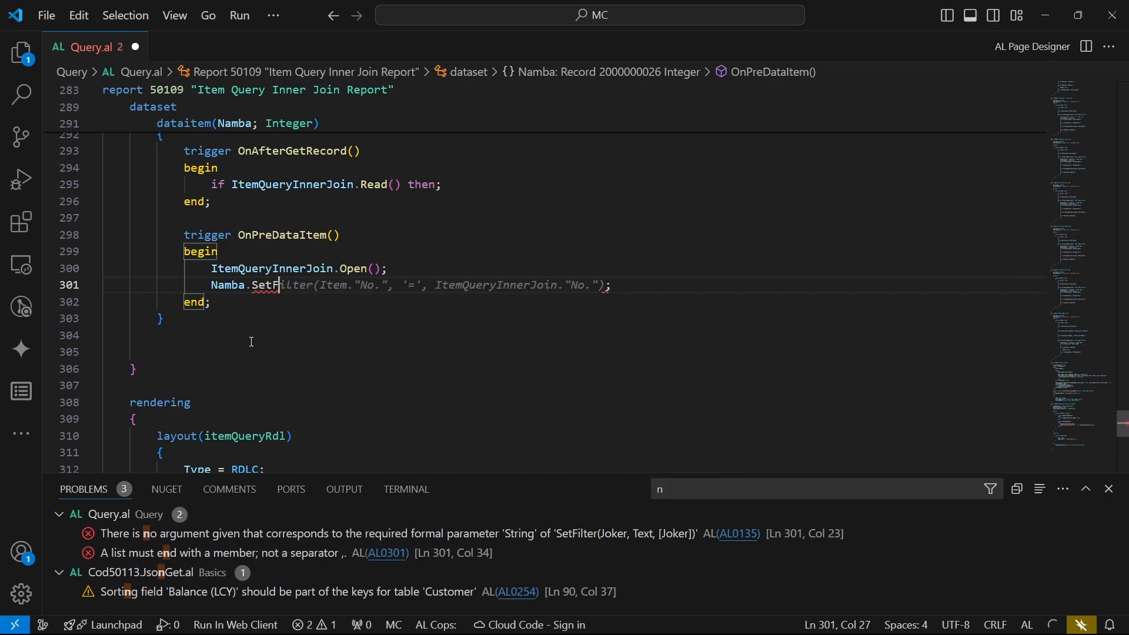
{"action": "key", "text": "BackSpace"}
{"action": "type", "text": "Range("}
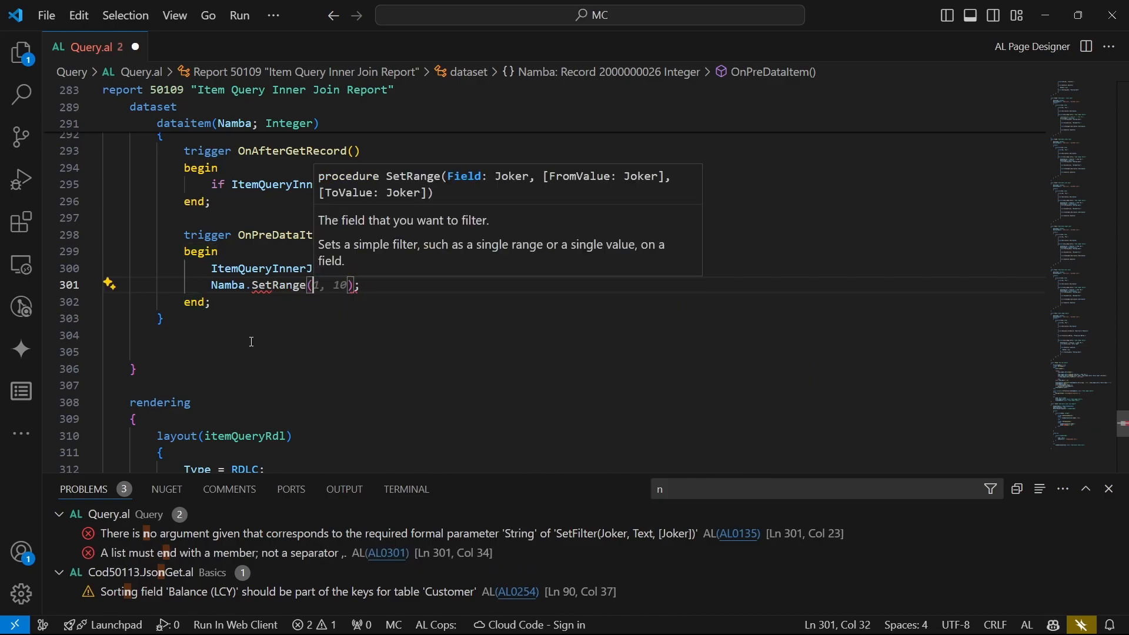
{"action": "type", "text": "1,10"}
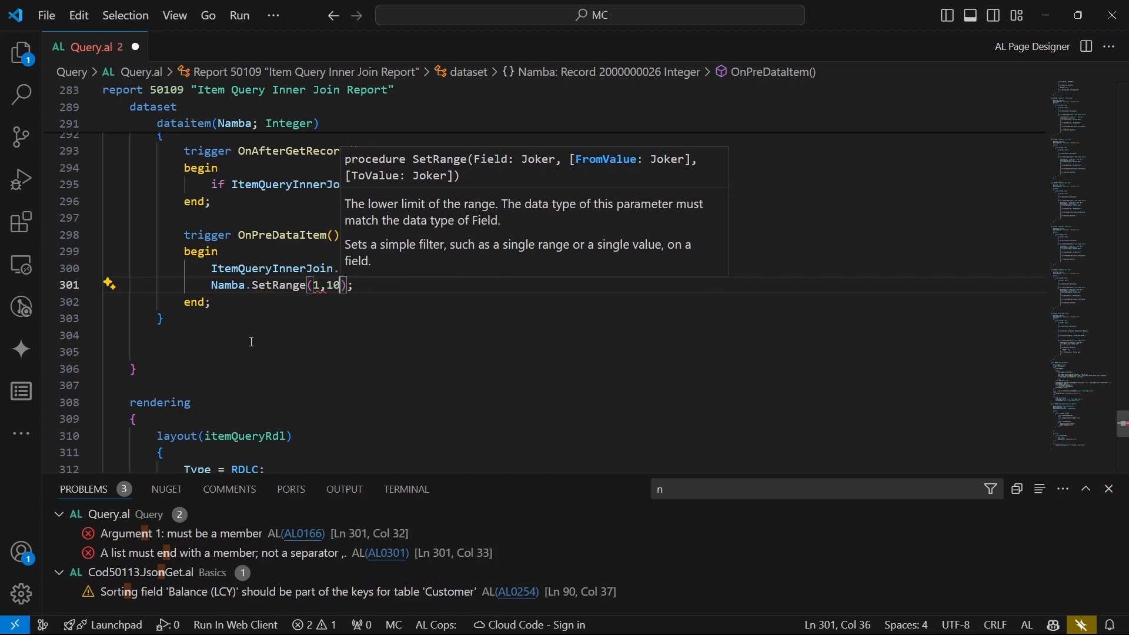
{"action": "type", "text": ");"}
{"action": "key", "text": "Return"}
{"action": "key", "text": "ctrl+s"}
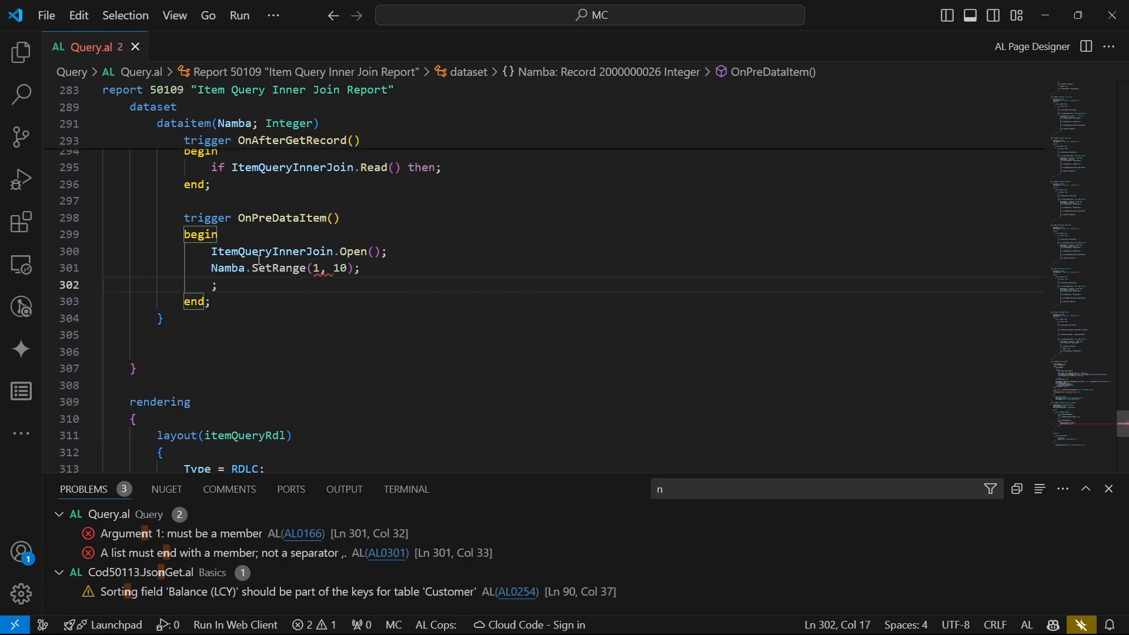
Add Number as the field argument, giving Namba.SetRange(Number, 1, 10); and save
{"action": "left_click", "coordinate": [257, 261]}
{"action": "left_click", "coordinate": [313, 268]}
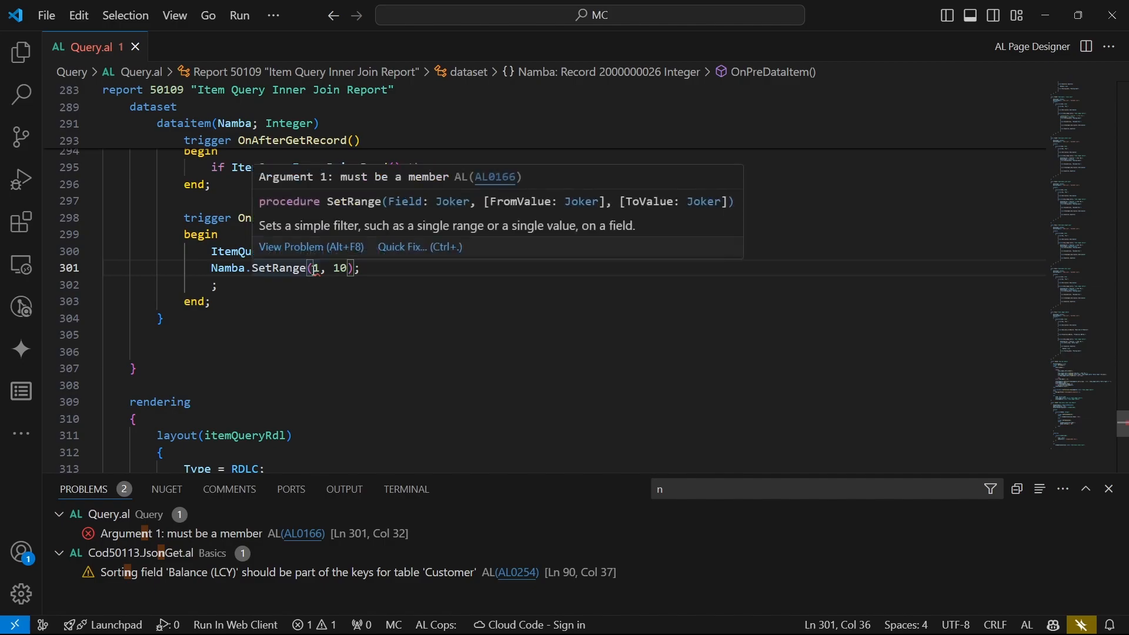
{"action": "mouse_move", "coordinate": [316, 269]}
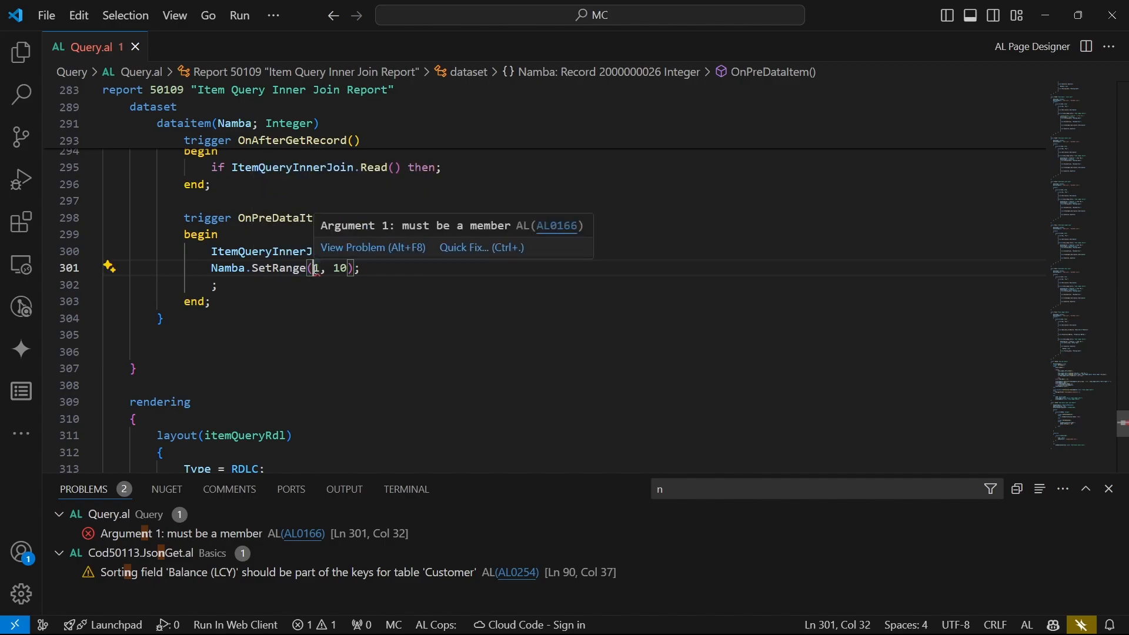
{"action": "type", "text": ","}
{"action": "key", "text": "ctrl+space"}
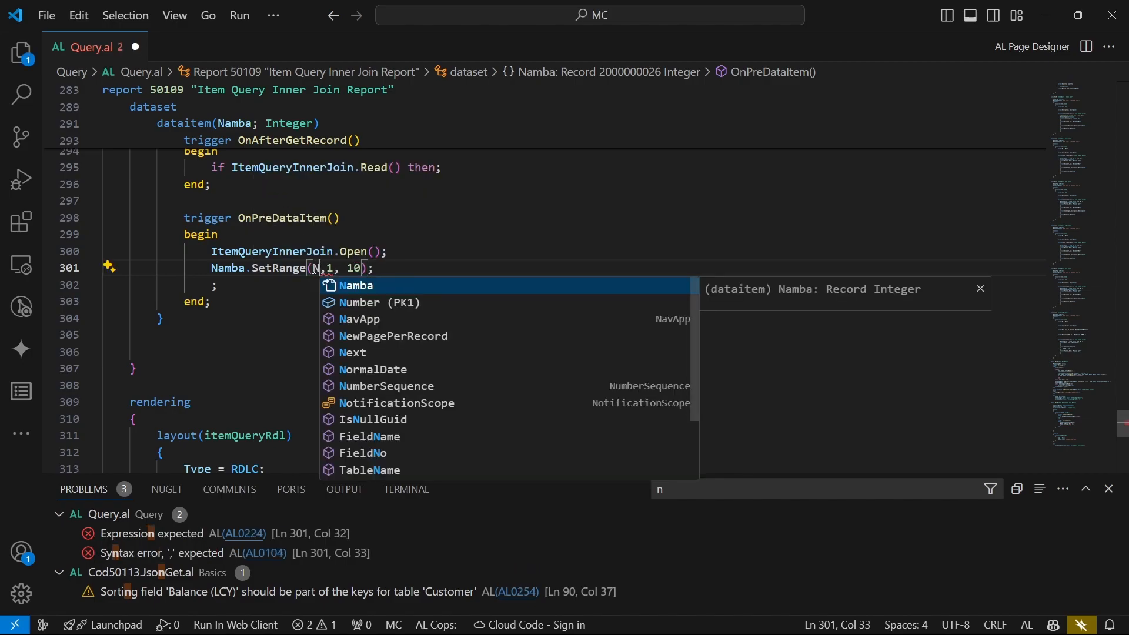
{"action": "key", "text": "Escape"}
{"action": "type", "text": "Nu"}
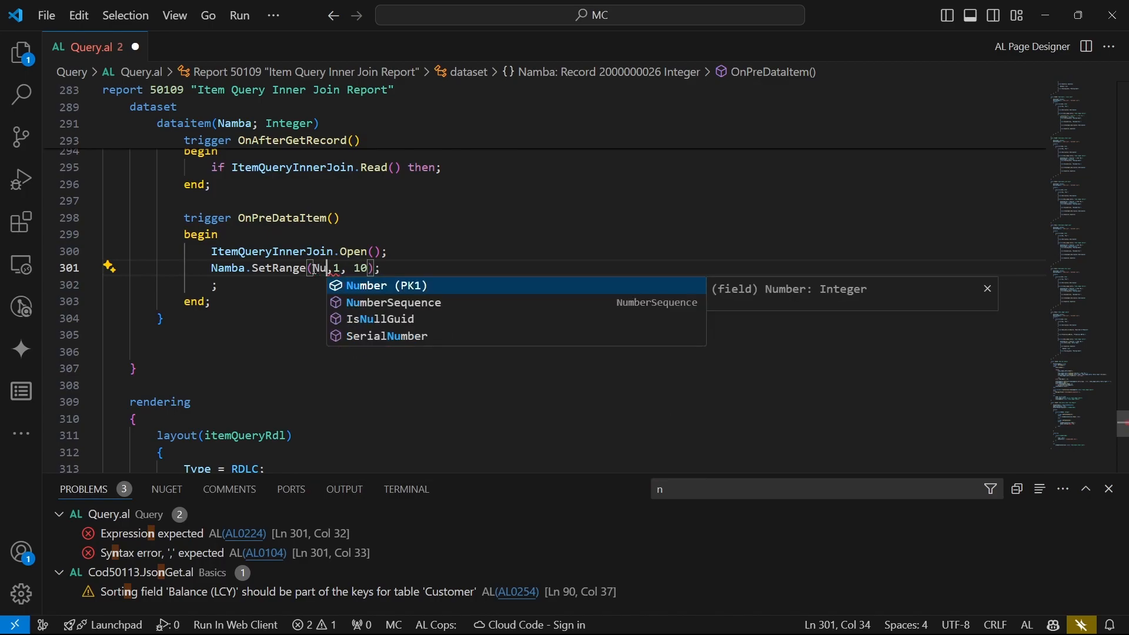
{"action": "key", "text": "Tab"}
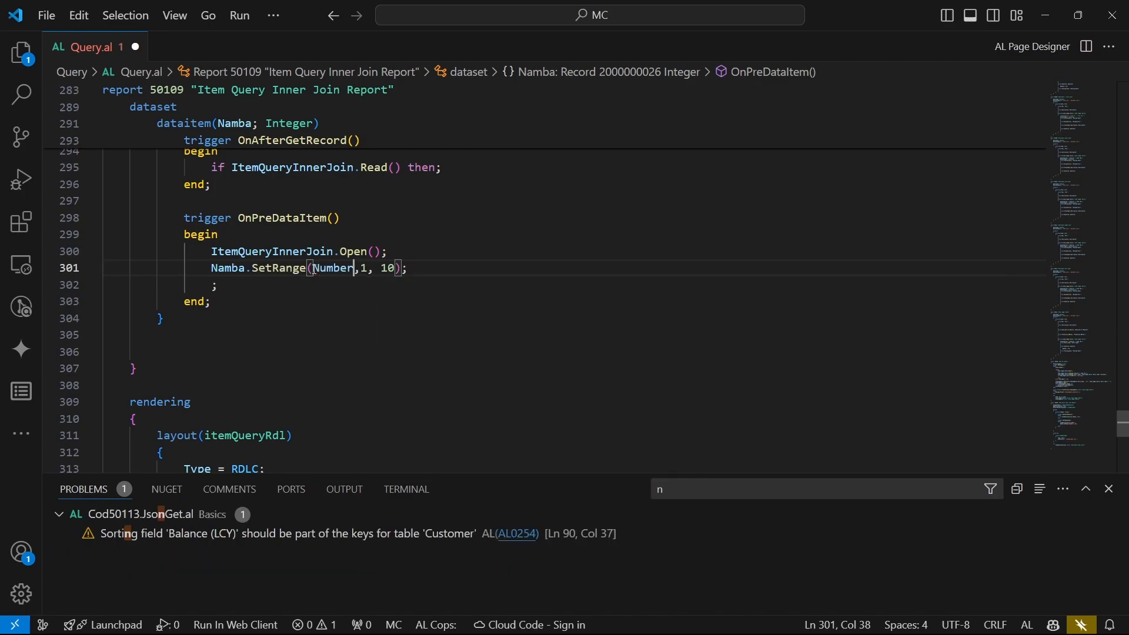
{"action": "left_click", "coordinate": [254, 254]}
{"action": "key", "text": "ctrl+s"}
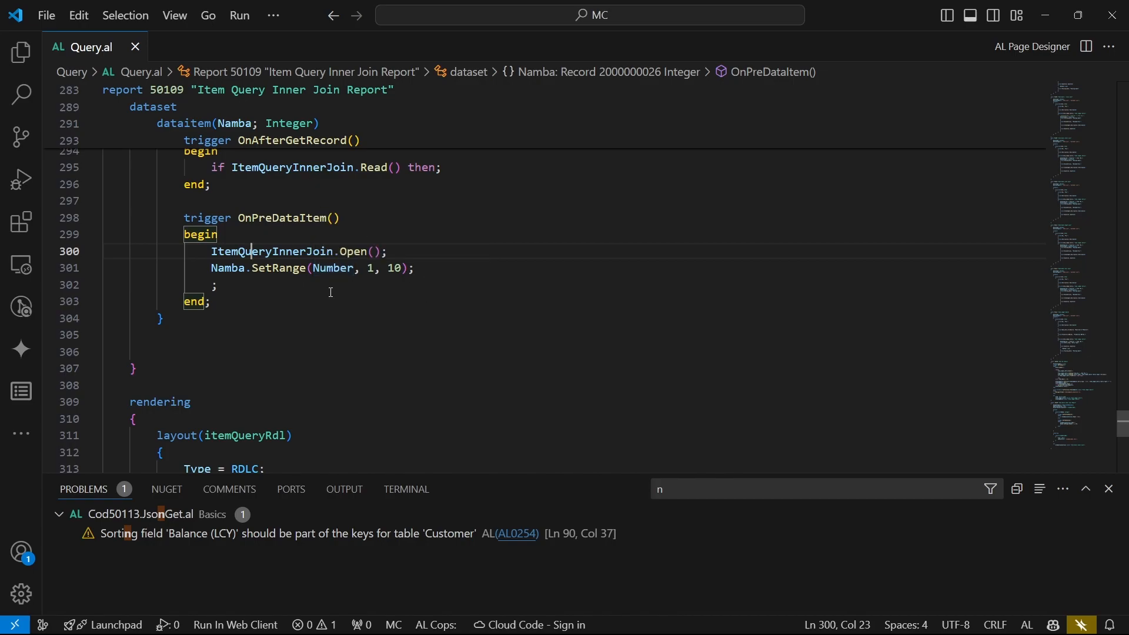
Review the SetRange call and select its upper range value 10
{"action": "double_click", "coordinate": [279, 269]}
{"action": "left_click", "coordinate": [251, 269]}
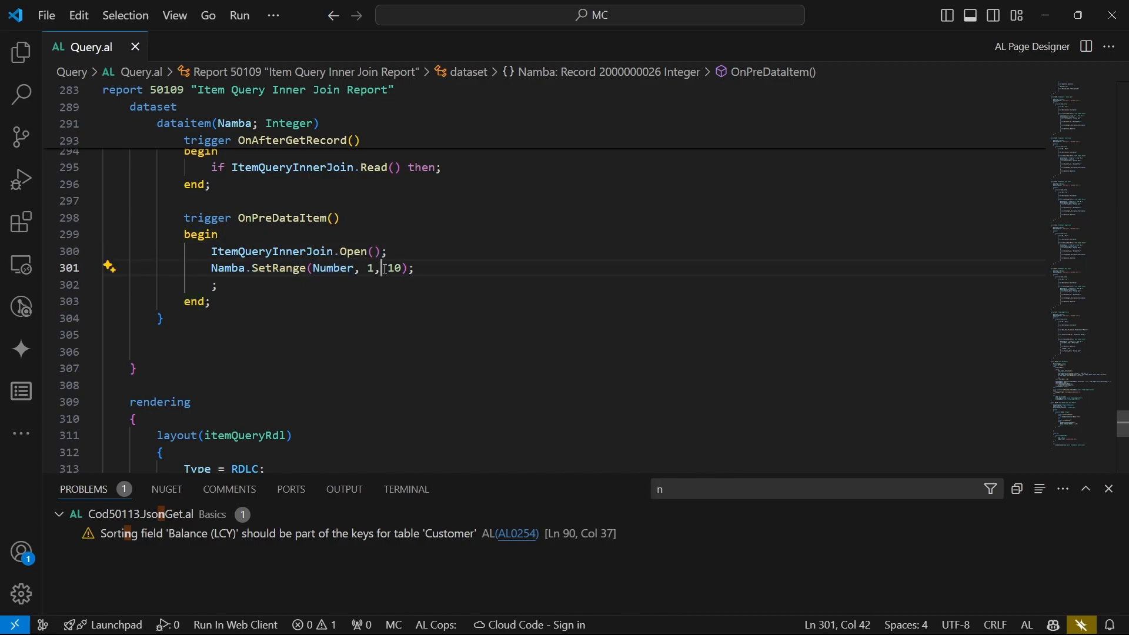
{"action": "double_click", "coordinate": [394, 268]}
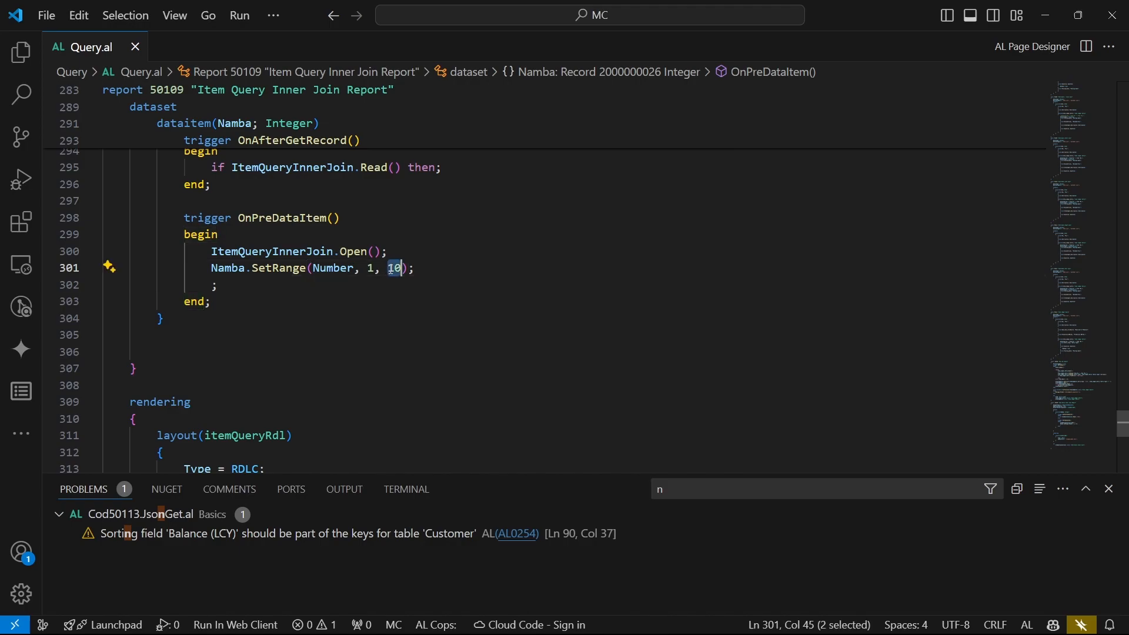
{"action": "scroll", "coordinate": [390, 269], "scroll_direction": "down", "scroll_amount": 3}
{"action": "scroll", "coordinate": [391, 268], "scroll_direction": "down", "scroll_amount": 5}
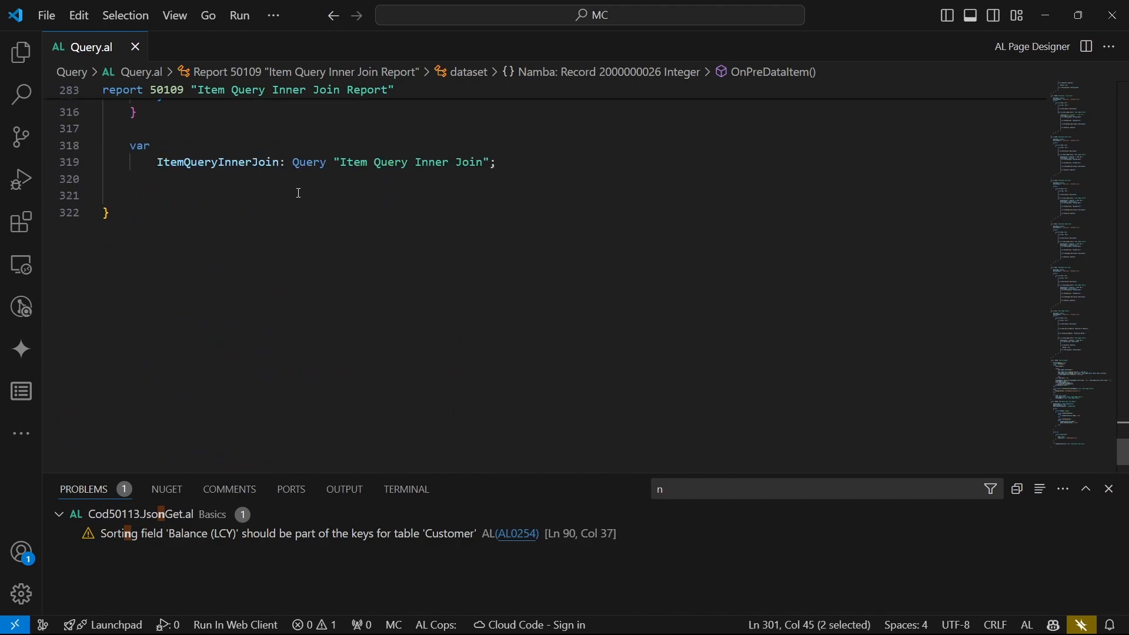
Declare a NoOfRows variable of type Integer after the query variable and save
{"action": "left_click", "coordinate": [113, 195]}
{"action": "left_click", "coordinate": [509, 163]}
{"action": "key", "text": "Return"}
{"action": "type", "text": "No"}
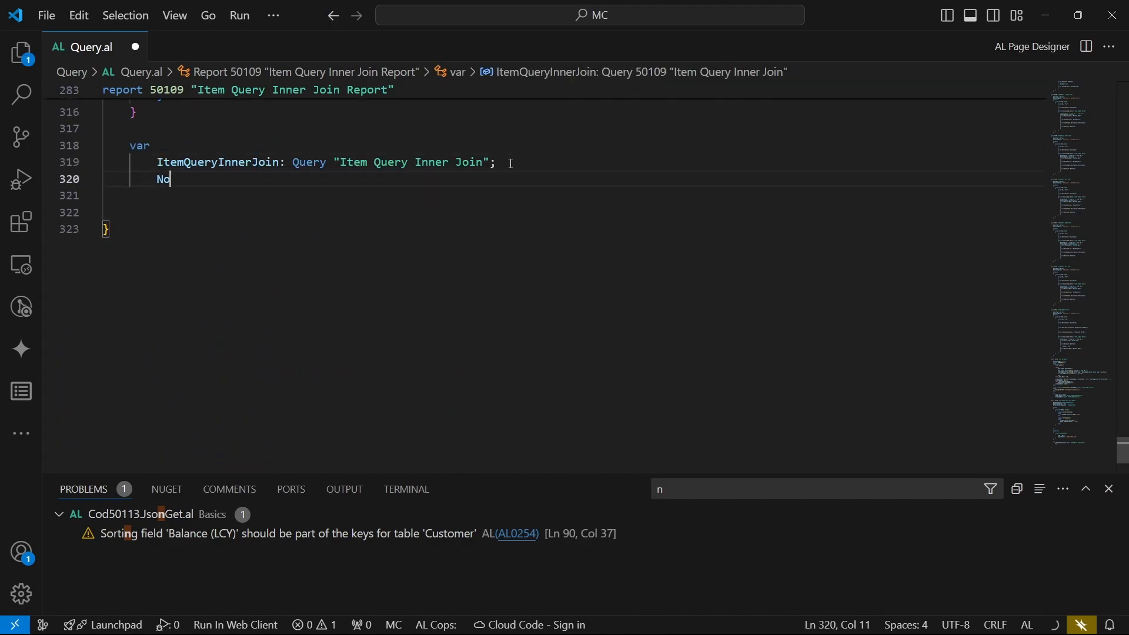
{"action": "type", "text": "OfWor"}
{"action": "key", "text": "BackSpace"}
{"action": "key", "text": "BackSpace"}
{"action": "key", "text": "BackSpace"}
{"action": "type", "text": "R"}
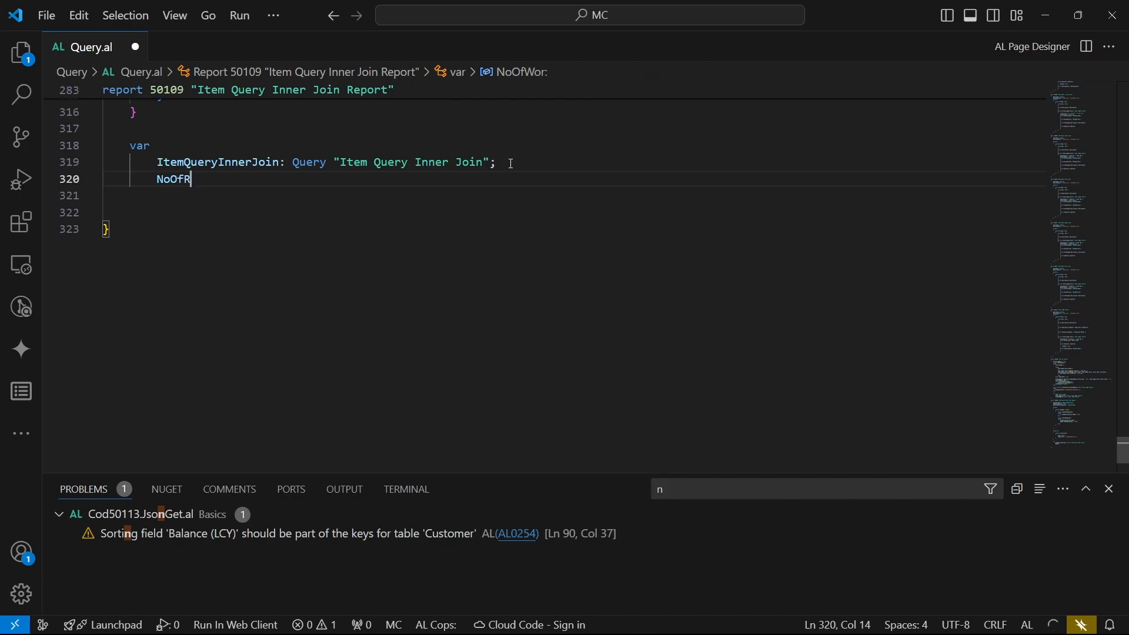
{"action": "type", "text": "ows: Inter"}
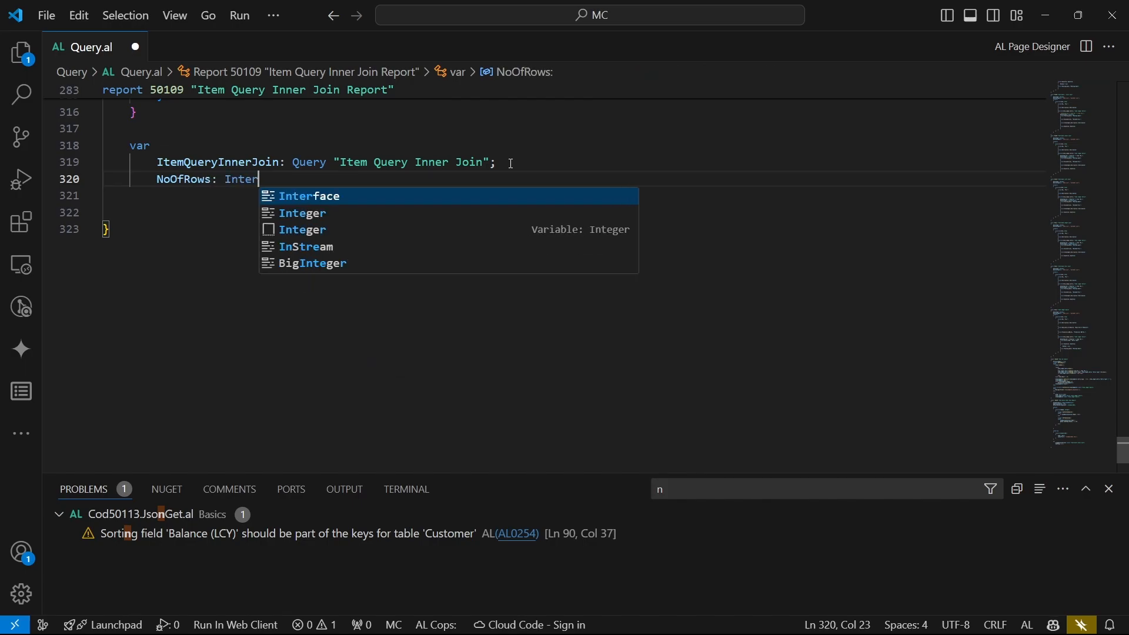
{"action": "key", "text": "Down"}
{"action": "key", "text": "Return"}
{"action": "type", "text": ";"}
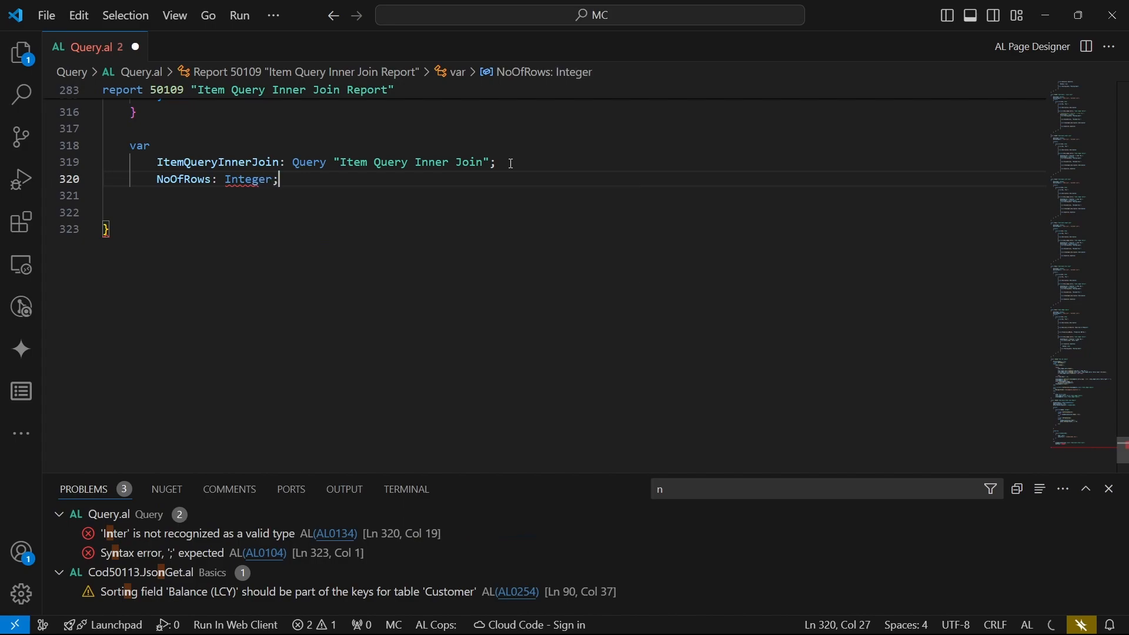
{"action": "key", "text": "ctrl+s"}
Replace the upper bound 10 in Namba.SetRange with NoOfRows
{"action": "left_click", "coordinate": [168, 256]}
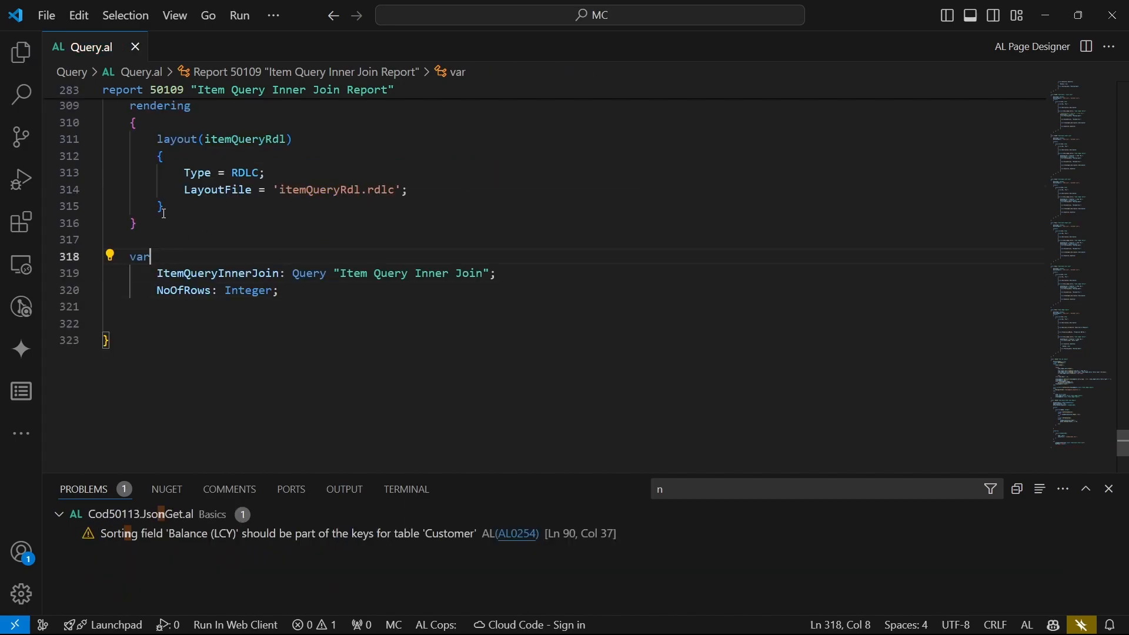
{"action": "scroll", "coordinate": [265, 247], "scroll_direction": "up", "scroll_amount": 3}
{"action": "scroll", "coordinate": [300, 238], "scroll_direction": "up", "scroll_amount": 3}
{"action": "scroll", "coordinate": [318, 230], "scroll_direction": "up", "scroll_amount": 3}
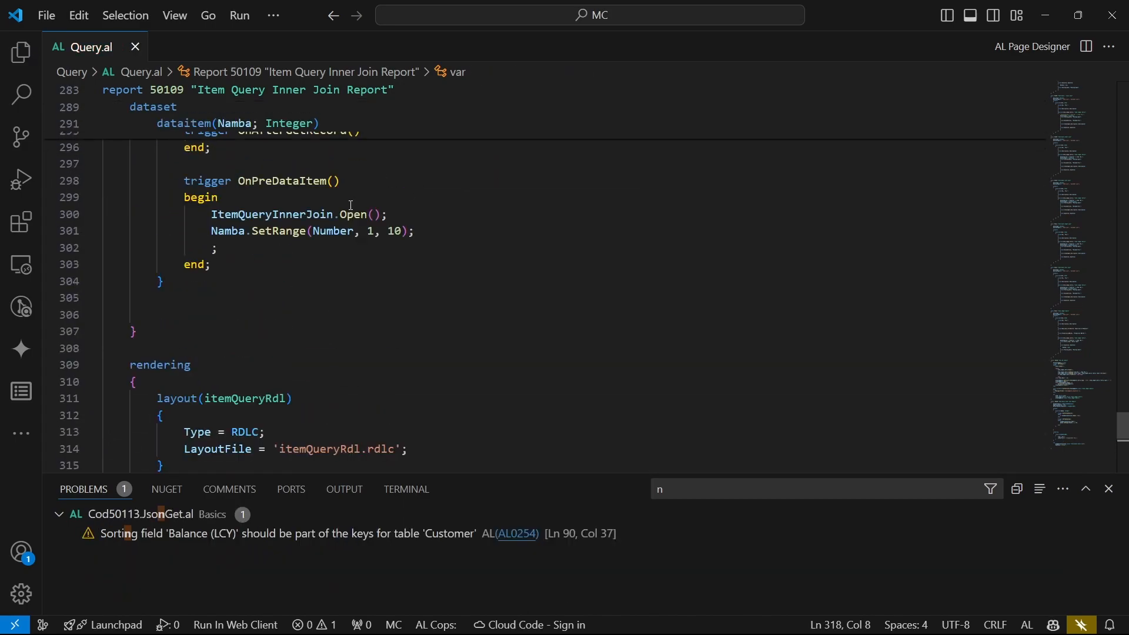
{"action": "scroll", "coordinate": [378, 256], "scroll_direction": "down", "scroll_amount": 5}
{"action": "scroll", "coordinate": [377, 256], "scroll_direction": "down", "scroll_amount": 3}
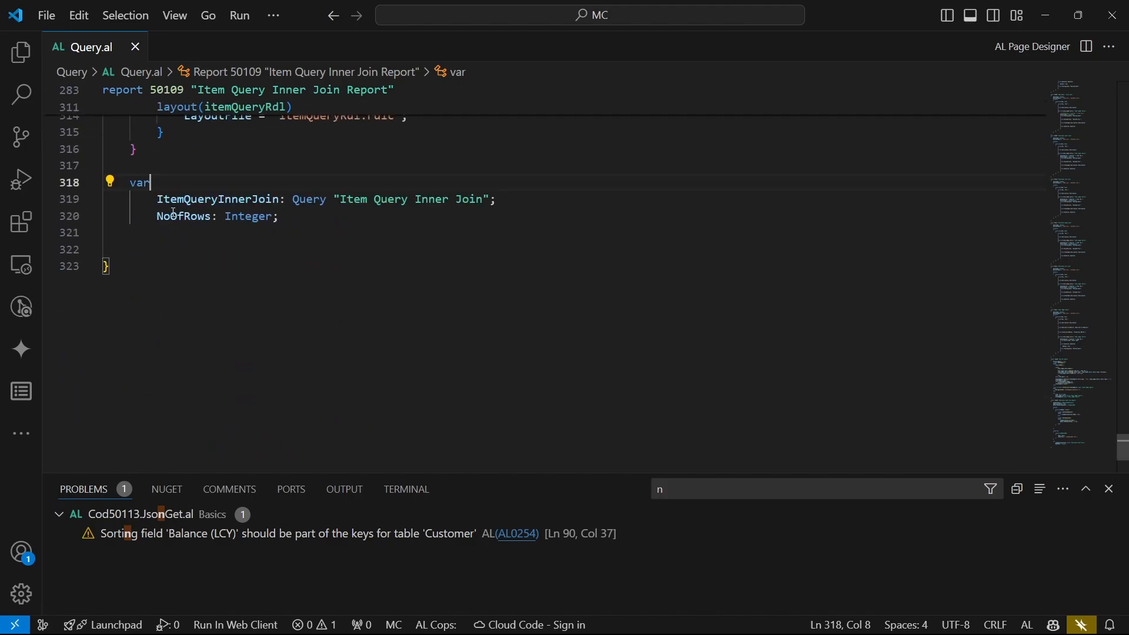
{"action": "double_click", "coordinate": [183, 215]}
{"action": "scroll", "coordinate": [269, 254], "scroll_direction": "up", "scroll_amount": 5}
{"action": "scroll", "coordinate": [270, 254], "scroll_direction": "up", "scroll_amount": 3}
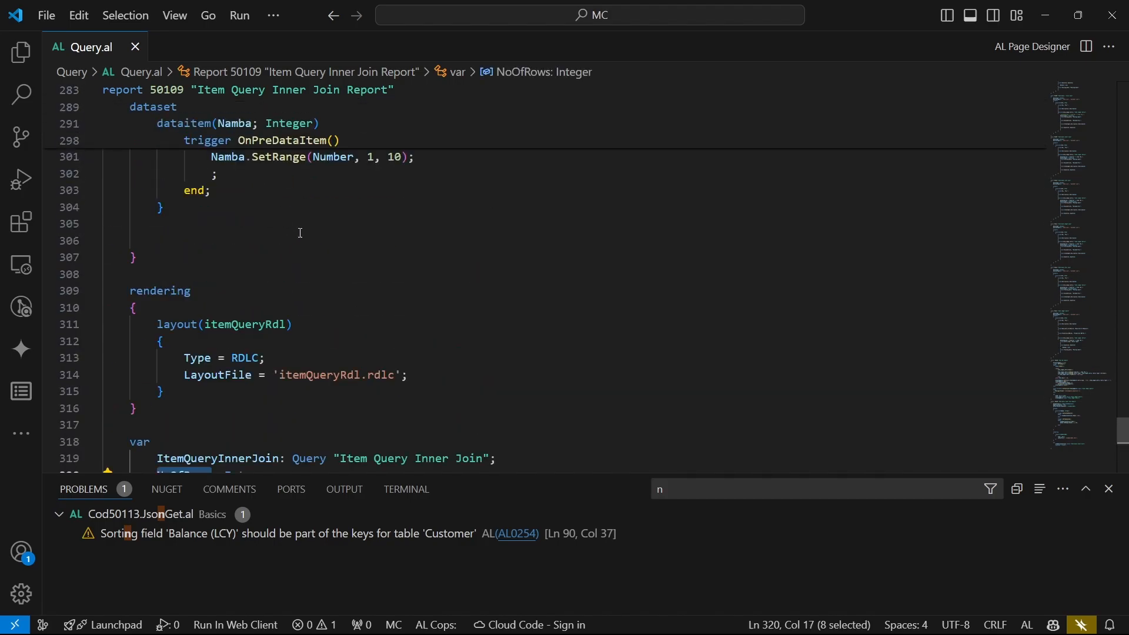
{"action": "double_click", "coordinate": [394, 231]}
{"action": "key", "text": "ctrl+v"}
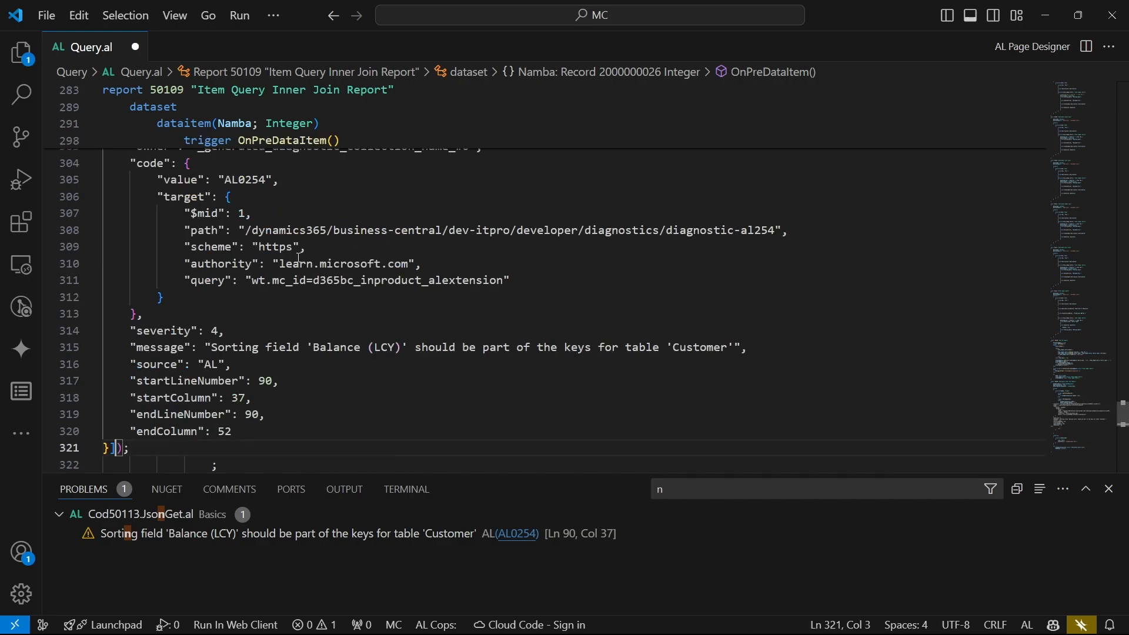
{"action": "key", "text": "ctrl+z"}
{"action": "type", "text": "Namba.SetRange(Number, 1, N"}
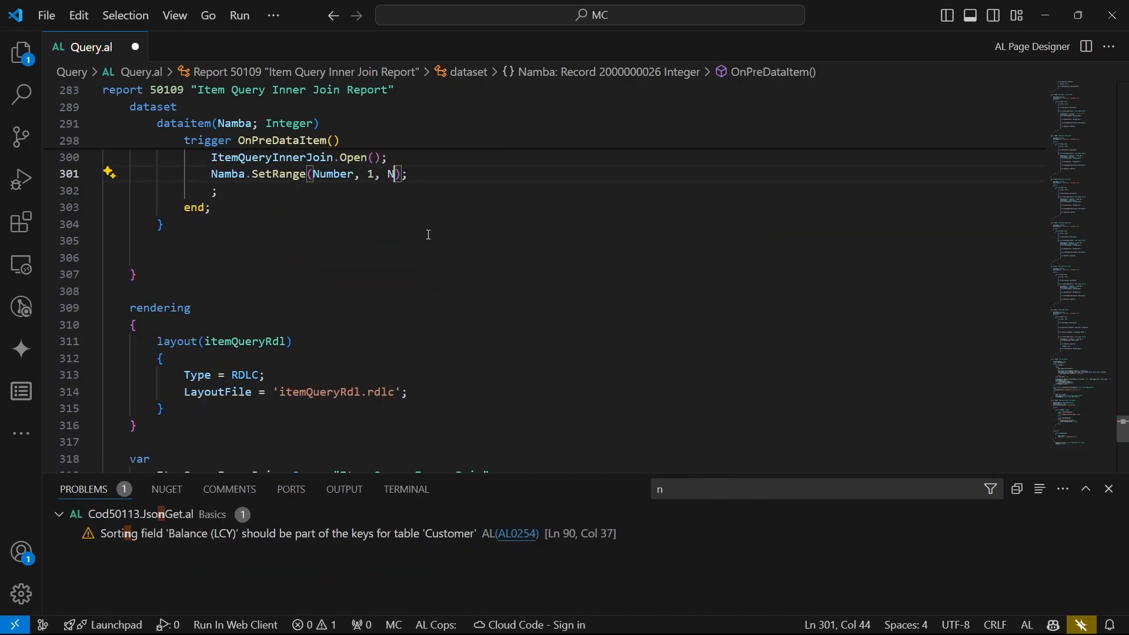
{"action": "type", "text": "o"}
{"action": "key", "text": "Tab"}
{"action": "scroll", "coordinate": [428, 235], "scroll_direction": "up", "scroll_amount": 3}
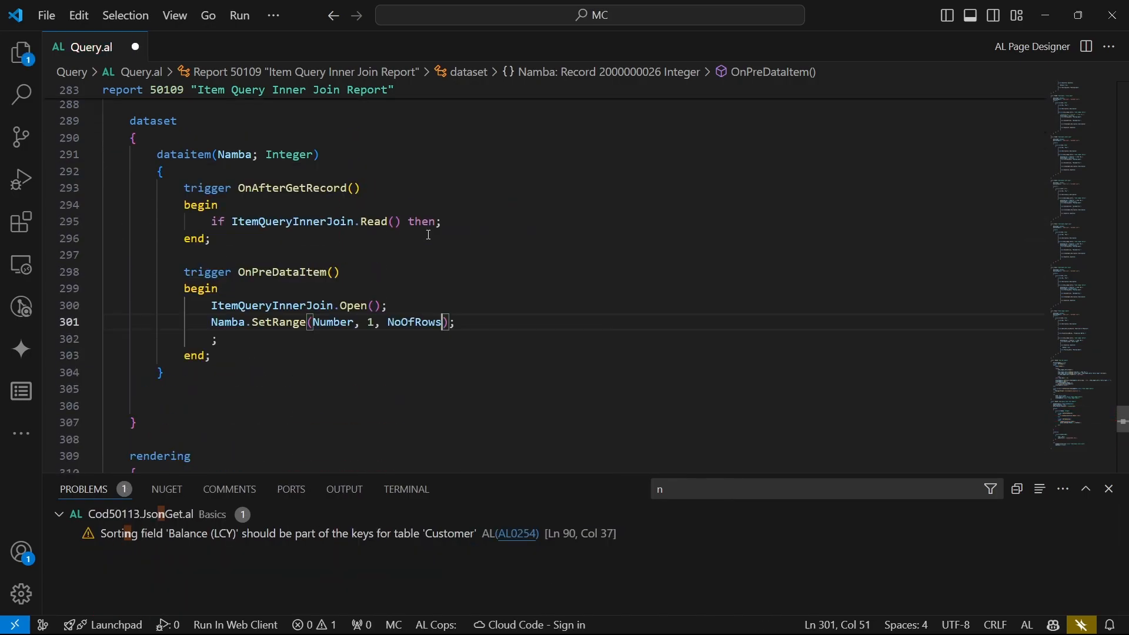
Remove the stray semicolon line and move to the start of the SetRange statement to comment it out
{"action": "left_click", "coordinate": [353, 305]}
{"action": "left_click", "coordinate": [239, 339]}
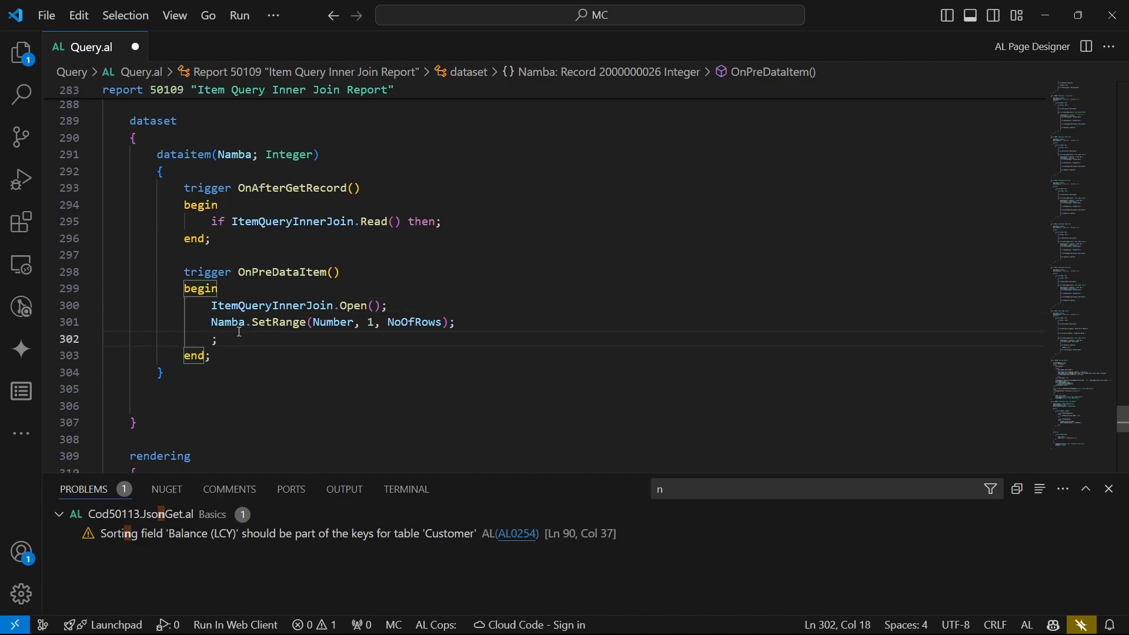
{"action": "key", "text": "ctrl+z"}
{"action": "key", "text": "ctrl+z"}
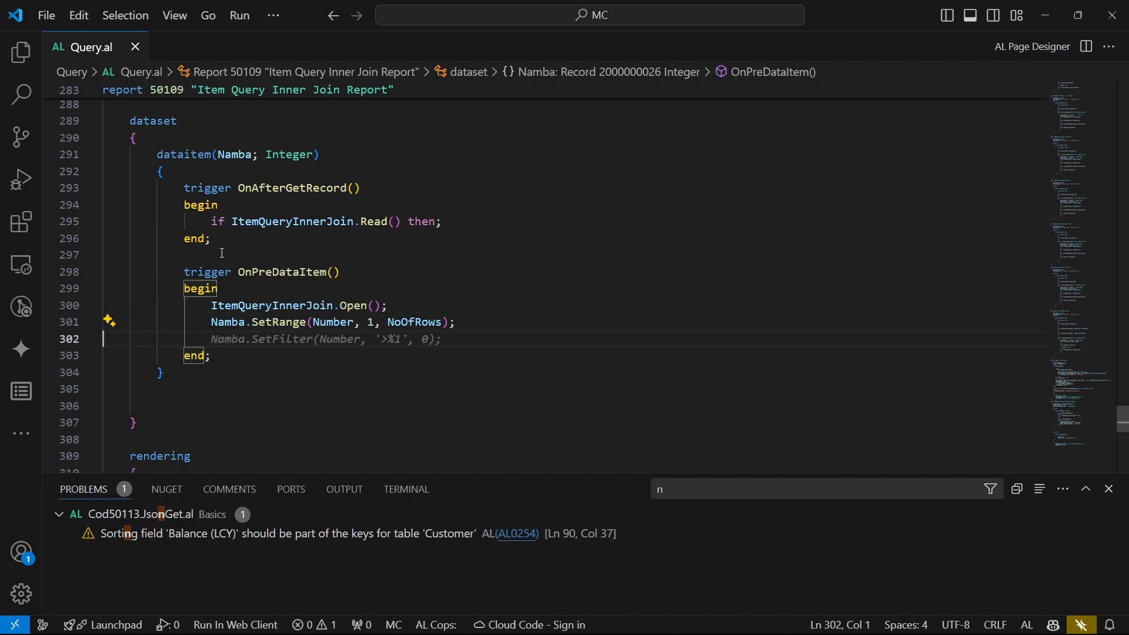
{"action": "left_click", "coordinate": [268, 307]}
{"action": "left_click", "coordinate": [313, 322]}
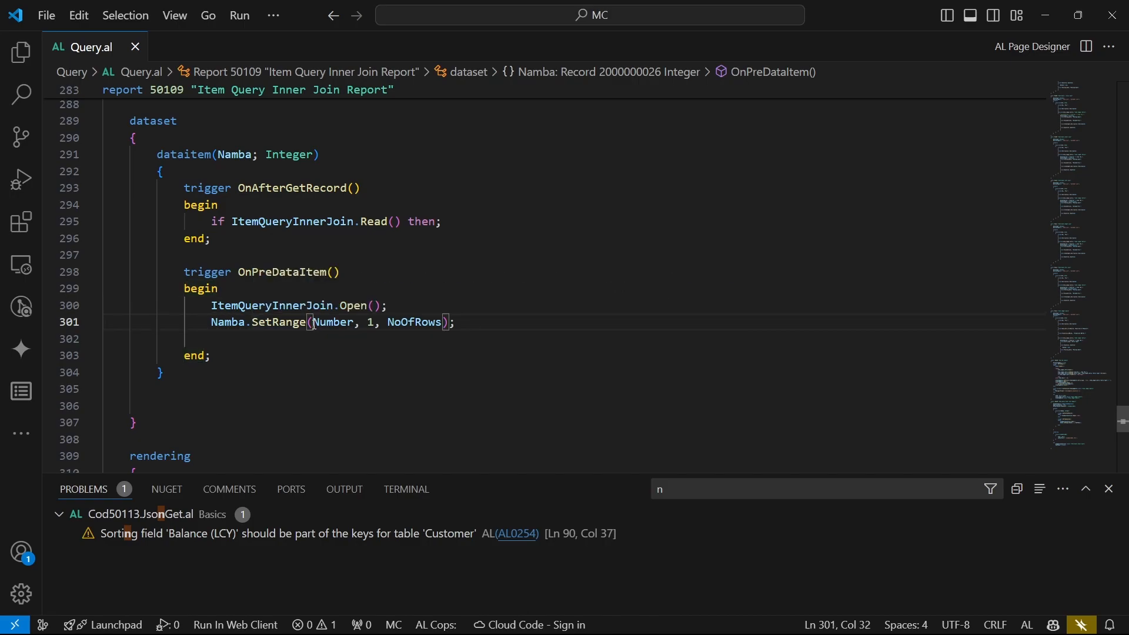
{"action": "key", "text": "ctrl+Right"}
{"action": "key", "text": "ctrl+Right"}
{"action": "key", "text": "ctrl+Right"}
{"action": "key", "text": "End"}
{"action": "key", "text": "Home"}
{"action": "type", "text": "/"}
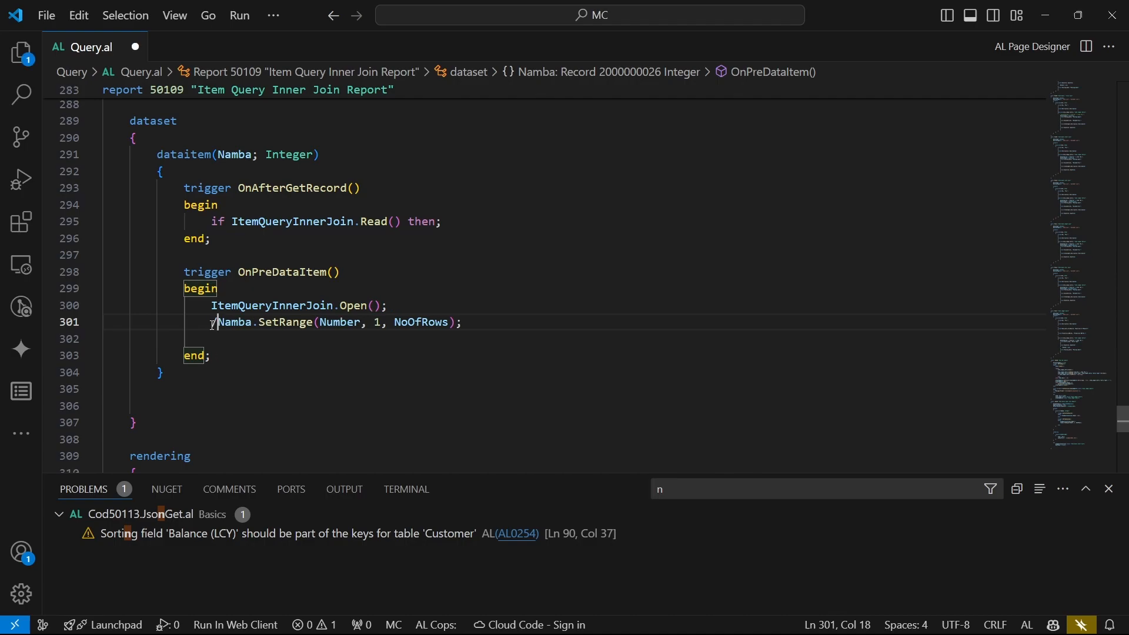
{"action": "type", "text": "/"}
Add ItemQueryInnerJoin.TopNumberOfRows := 10; on a new line above the Open call
{"action": "left_click", "coordinate": [284, 305]}
{"action": "key", "text": "ctrl+s"}
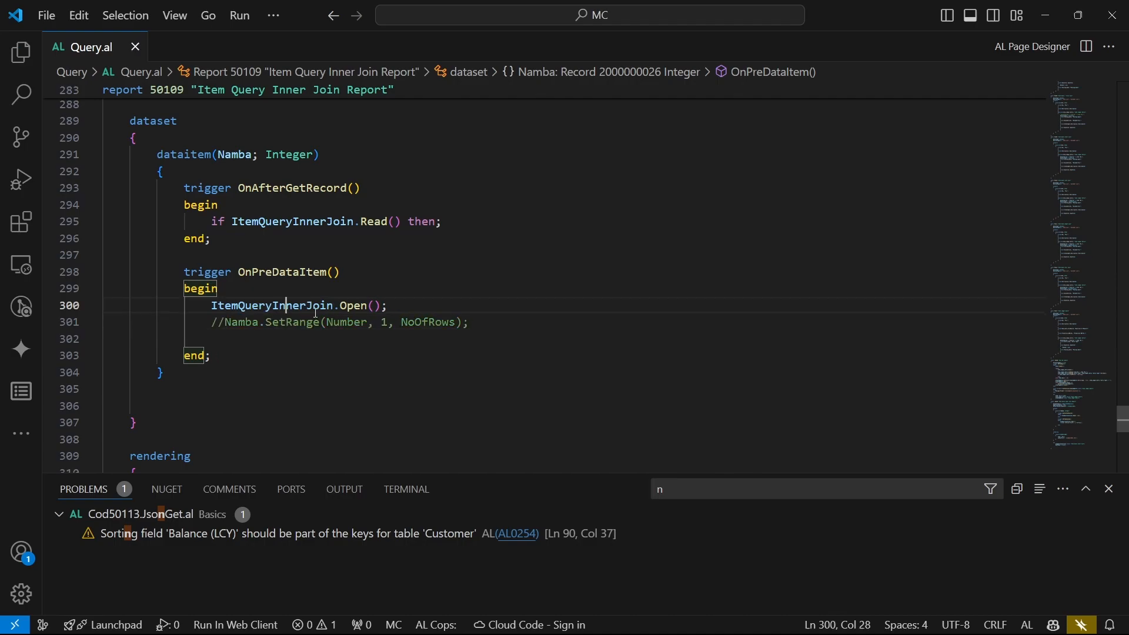
{"action": "left_click", "coordinate": [212, 305]}
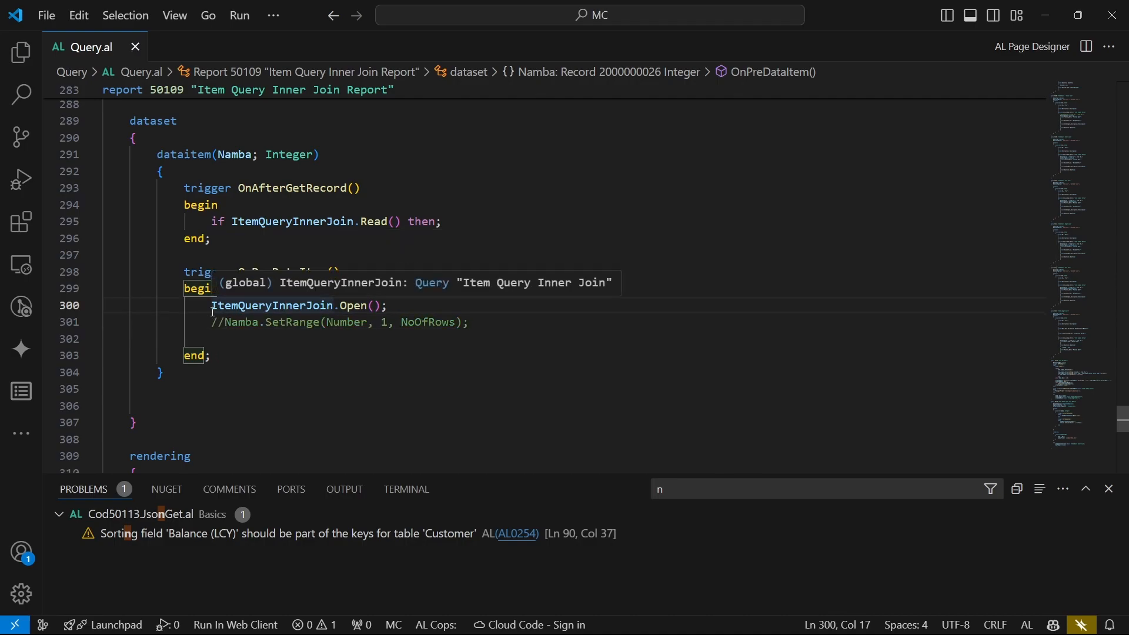
{"action": "key", "text": "Return"}
{"action": "left_click", "coordinate": [214, 310]}
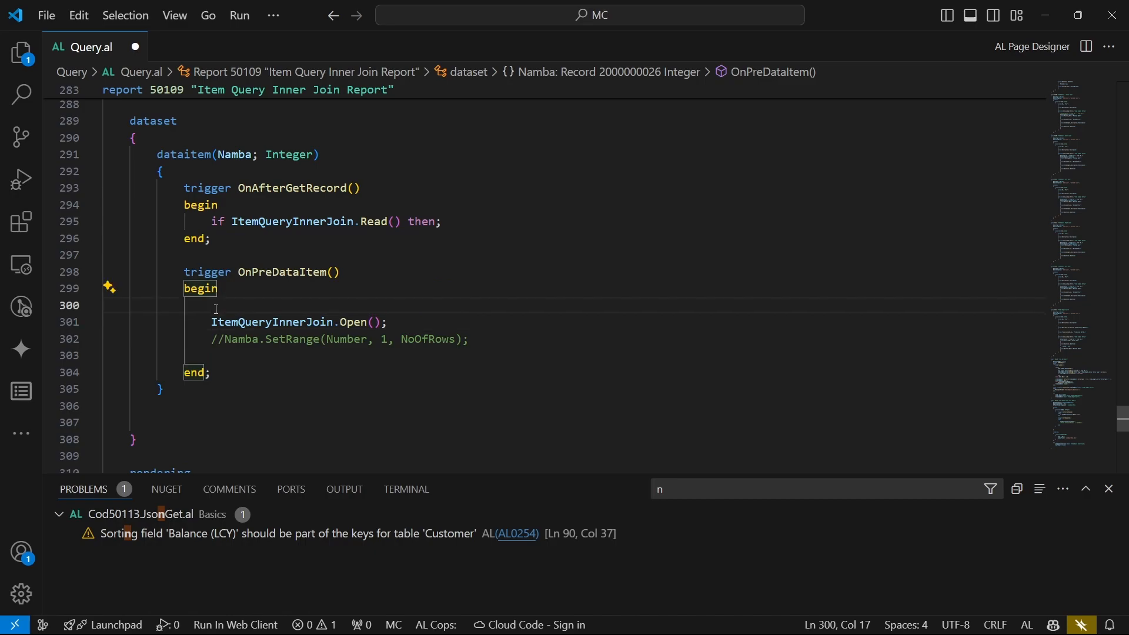
{"action": "type", "text": "i"}
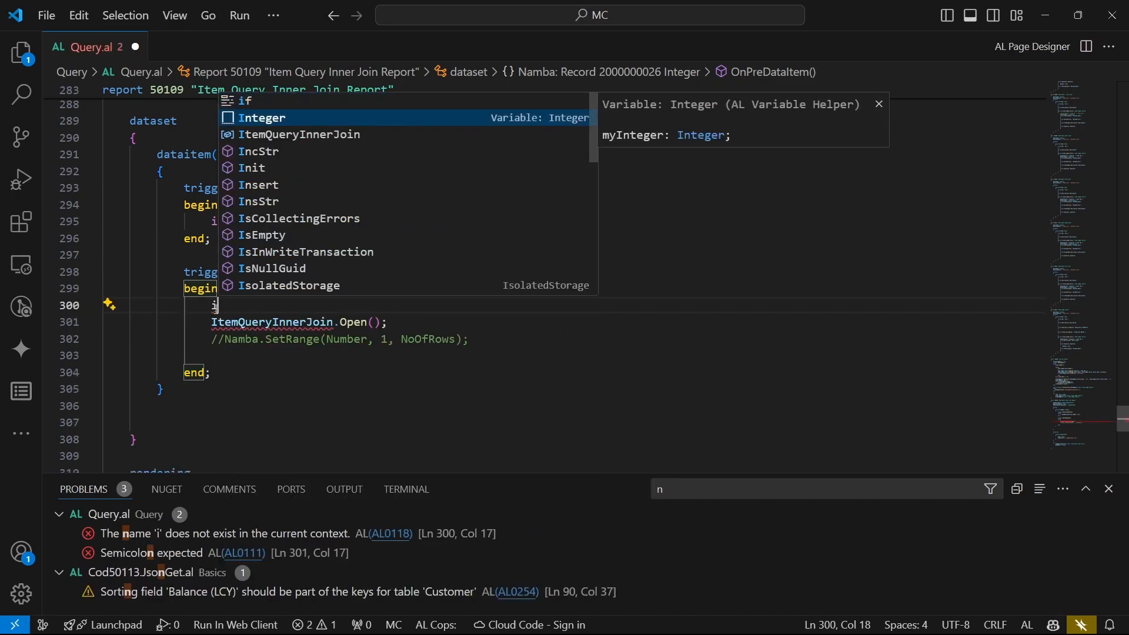
{"action": "key", "text": "Down"}
{"action": "key", "text": "Return"}
{"action": "type", "text": "."}
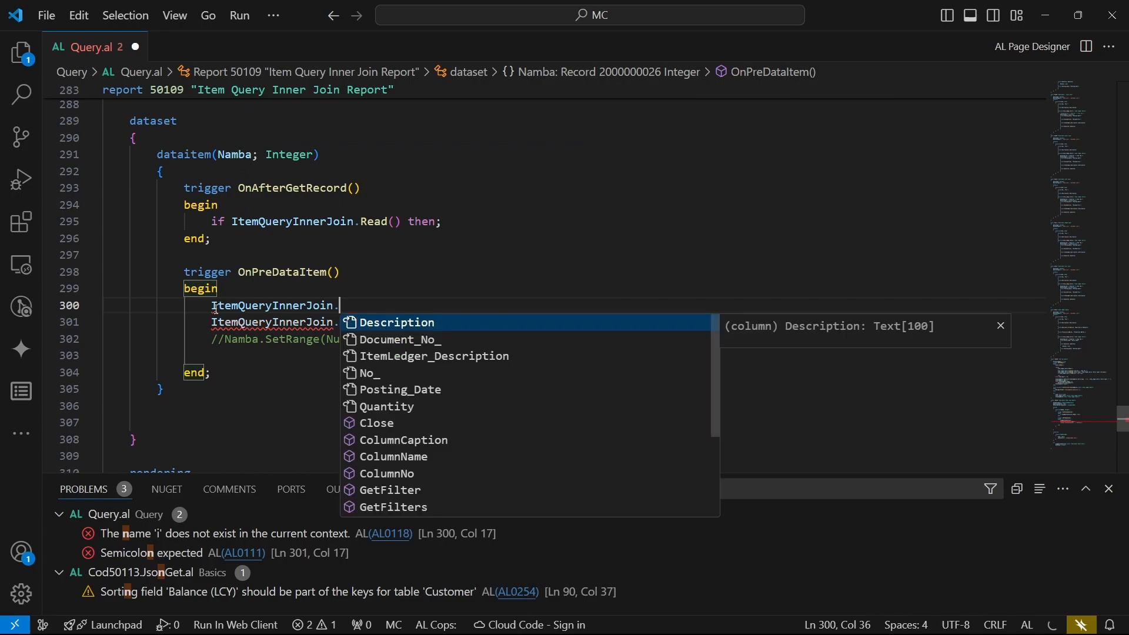
{"action": "type", "text": "to"}
{"action": "key", "text": "Tab"}
{"action": "type", "text": "= "}
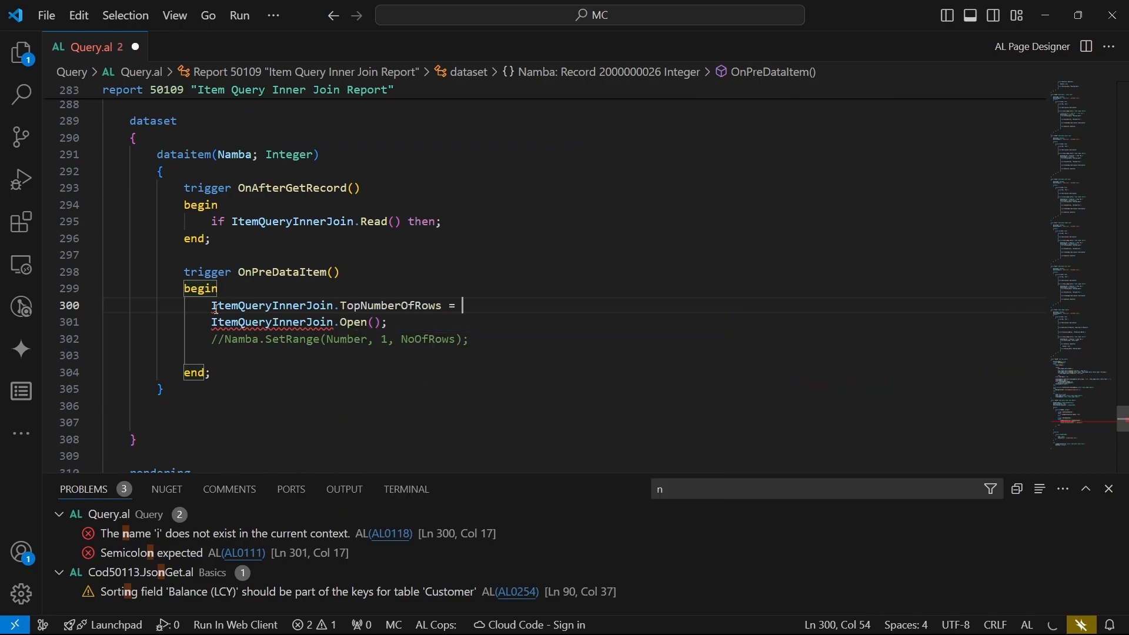
{"action": "type", "text": "10;"}
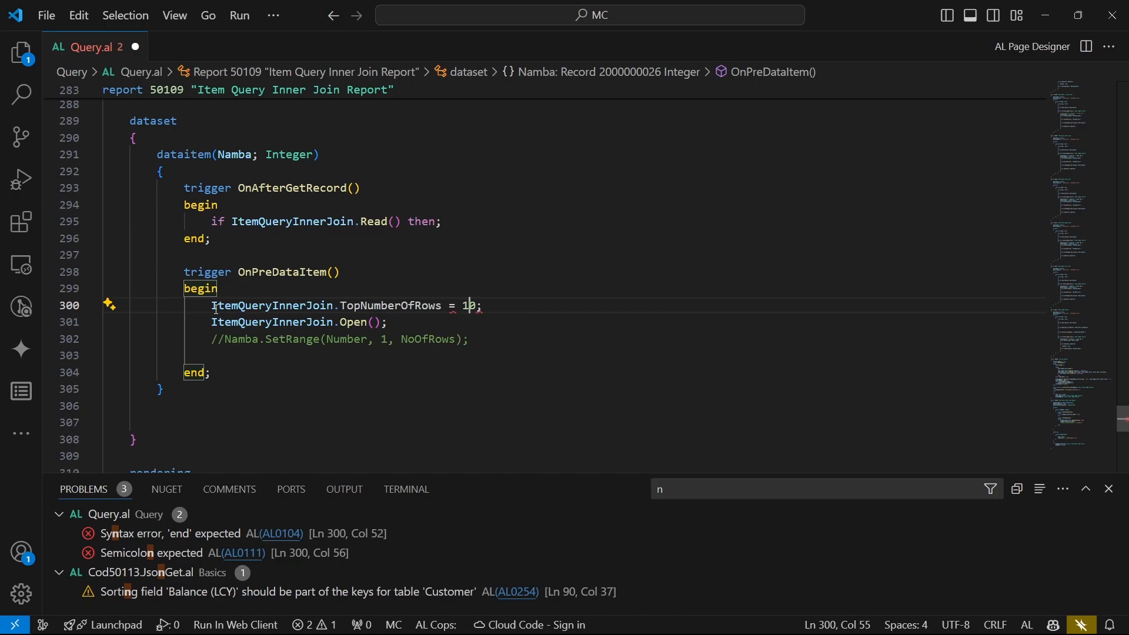
{"action": "key", "text": "Left"}
{"action": "key", "text": "Left"}
{"action": "key", "text": "Left"}
{"action": "type", "text": ":L"}
{"action": "key", "text": "BackSpace"}
Start a blank line after the row limit and copy the ItemQueryInnerJoin name for the next statement
{"action": "left_click", "coordinate": [219, 338]}
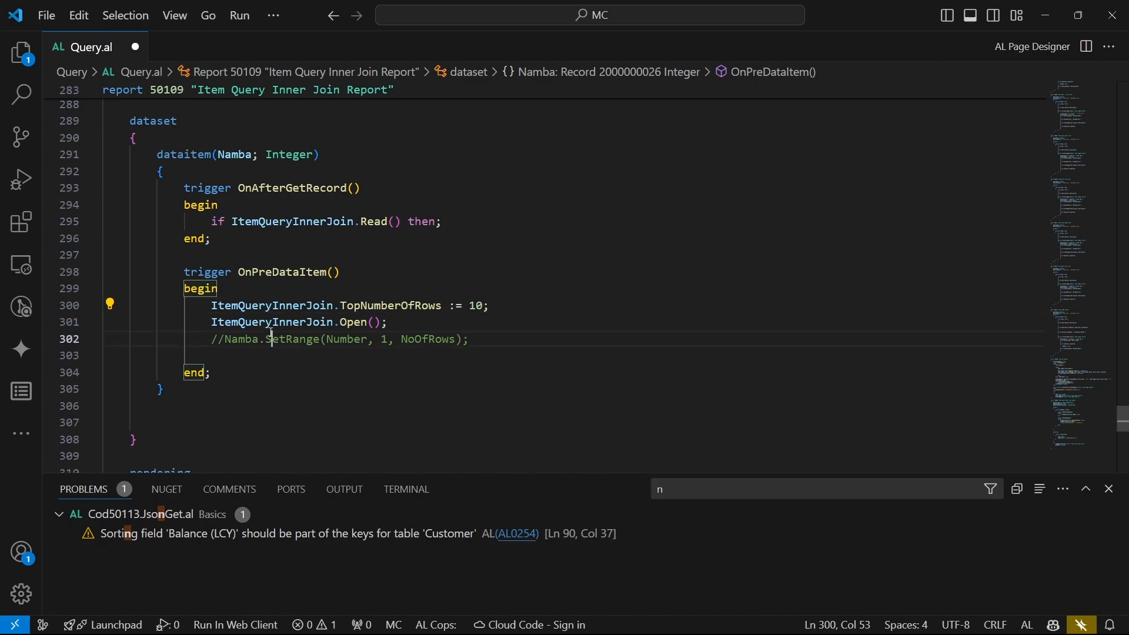
{"action": "double_click", "coordinate": [311, 305]}
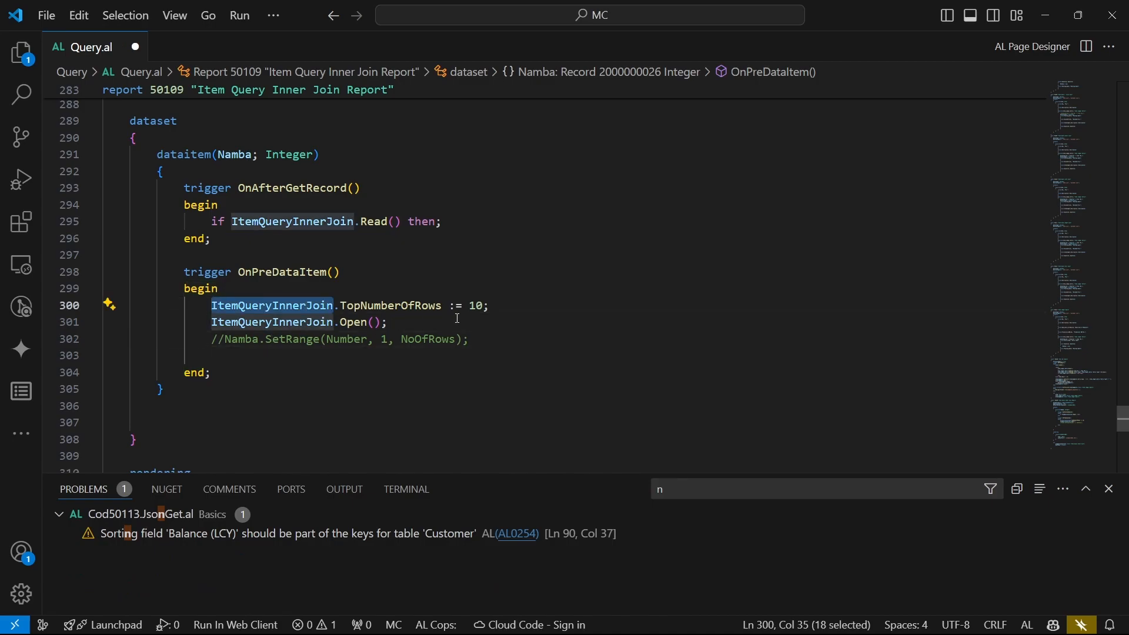
{"action": "left_click", "coordinate": [495, 305]}
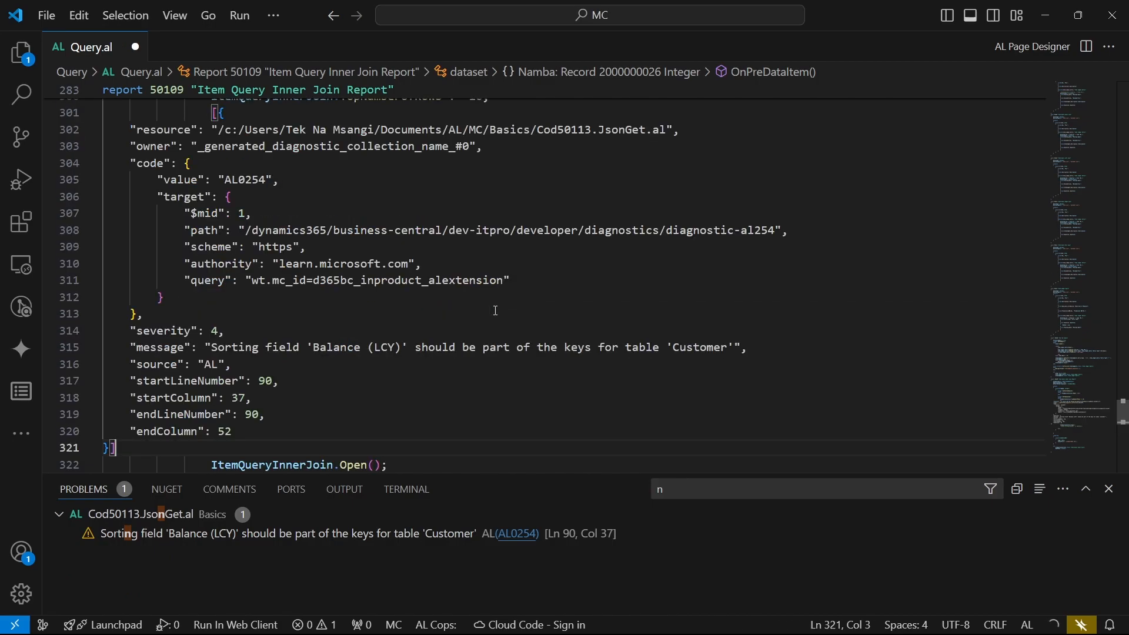
{"action": "key", "text": "Return"}
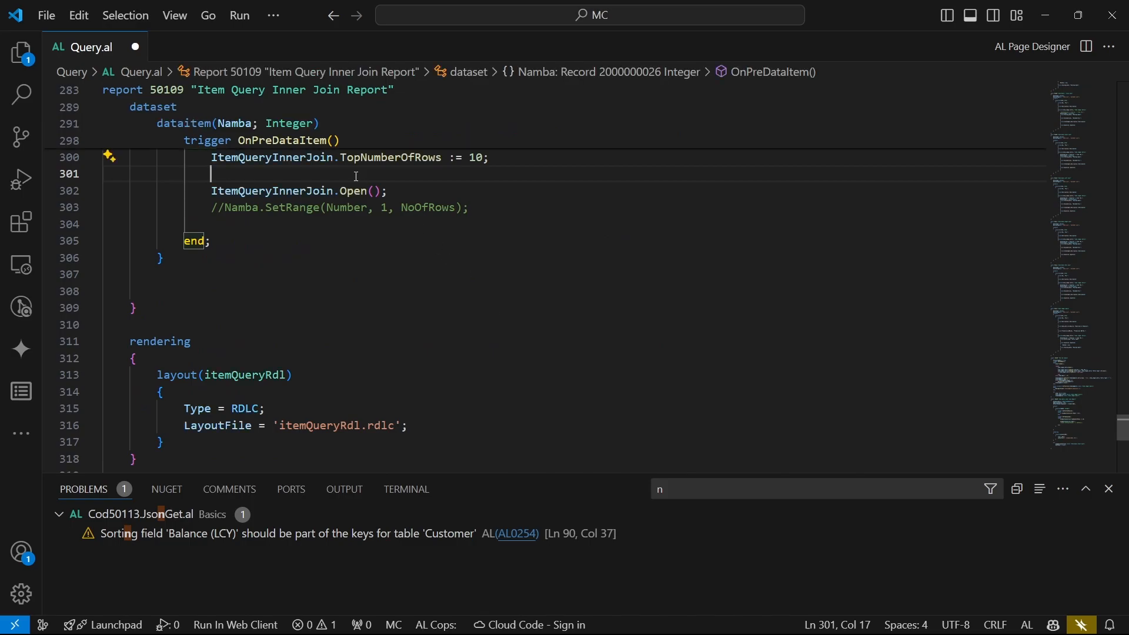
{"action": "double_click", "coordinate": [307, 156]}
{"action": "left_click", "coordinate": [236, 177]}
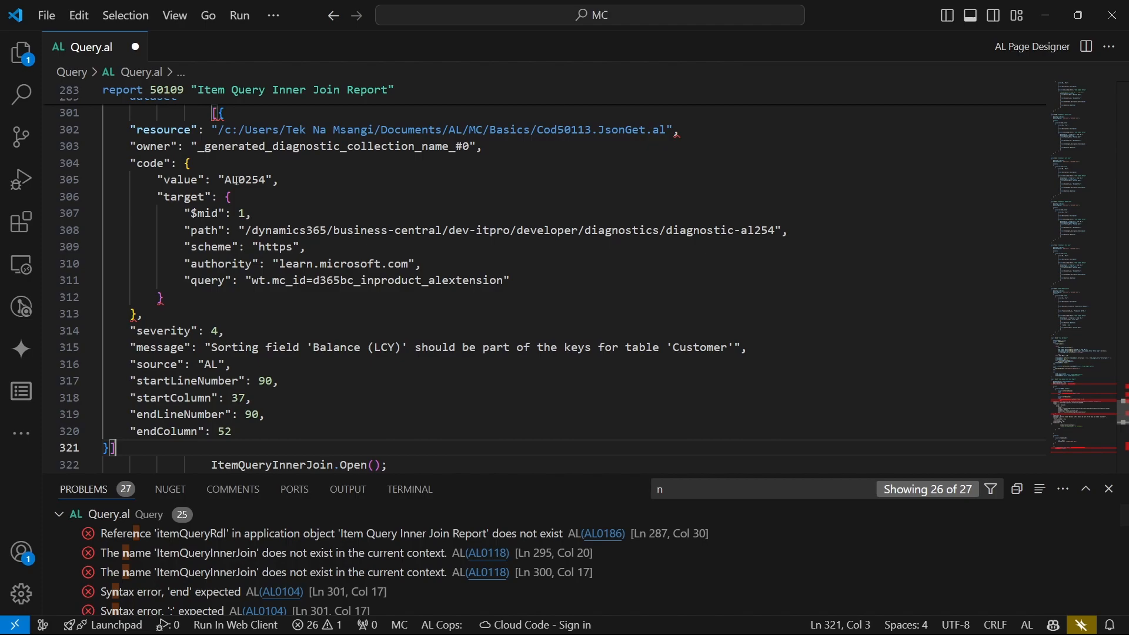
{"action": "double_click", "coordinate": [248, 160]}
{"action": "right_click", "coordinate": [247, 159]}
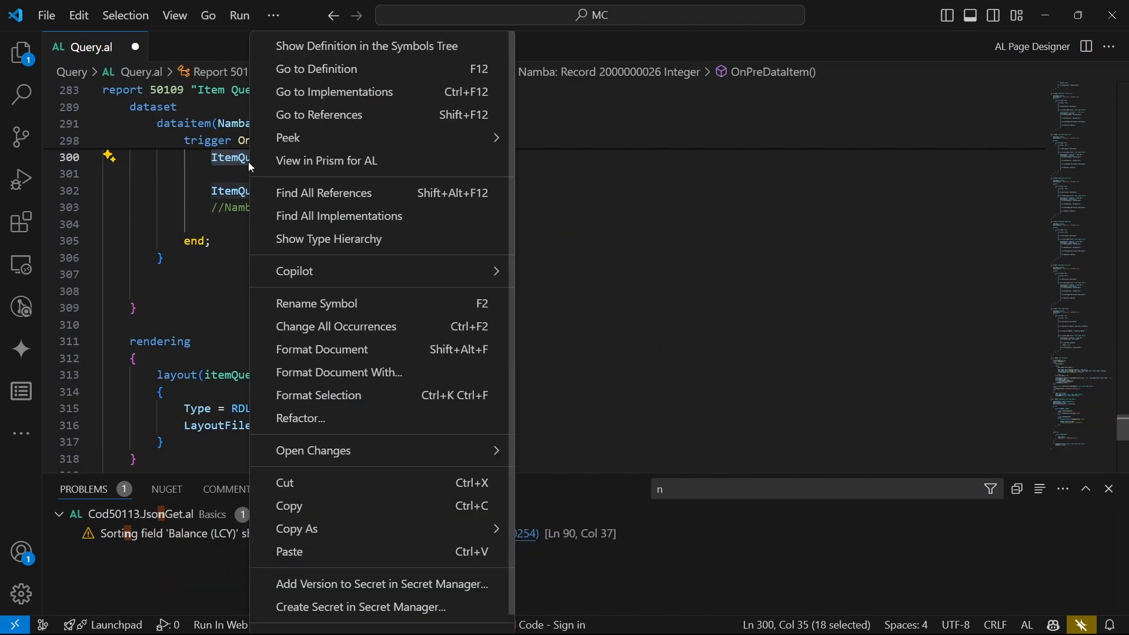
{"action": "left_click", "coordinate": [291, 506]}
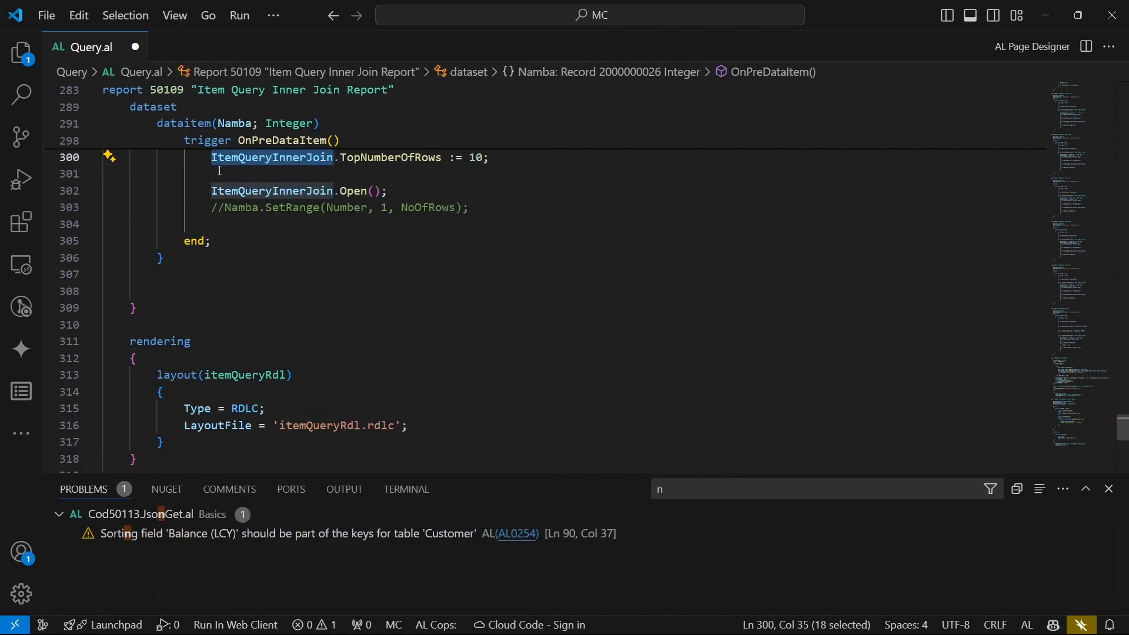
{"action": "right_click", "coordinate": [227, 185]}
{"action": "left_click", "coordinate": [218, 173]}
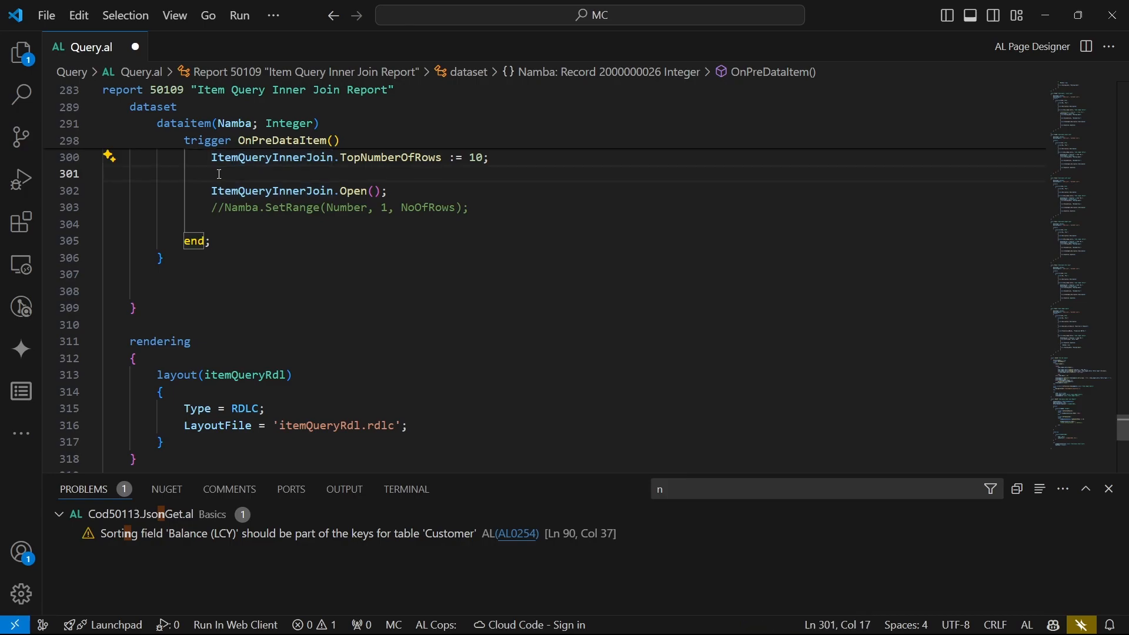
{"action": "type", "text": "Ite"}
Complete ItemQueryInnerJoin. on the new line and browse its member functions without picking one
{"action": "key", "text": "Tab"}
{"action": "type", "text": "."}
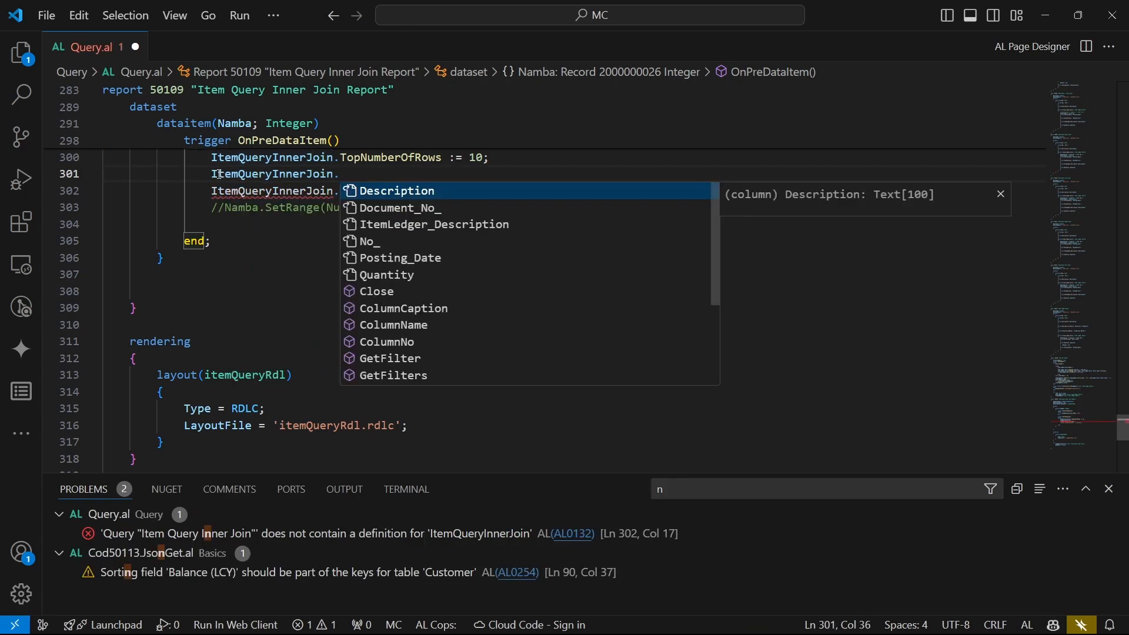
{"action": "key", "text": "Down"}
{"action": "key", "text": "Down"}
{"action": "key", "text": "Down"}
{"action": "key", "text": "Down"}
{"action": "key", "text": "Down"}
{"action": "key", "text": "Down"}
{"action": "key", "text": "Down"}
{"action": "key", "text": "Down"}
{"action": "key", "text": "Down"}
{"action": "key", "text": "Down"}
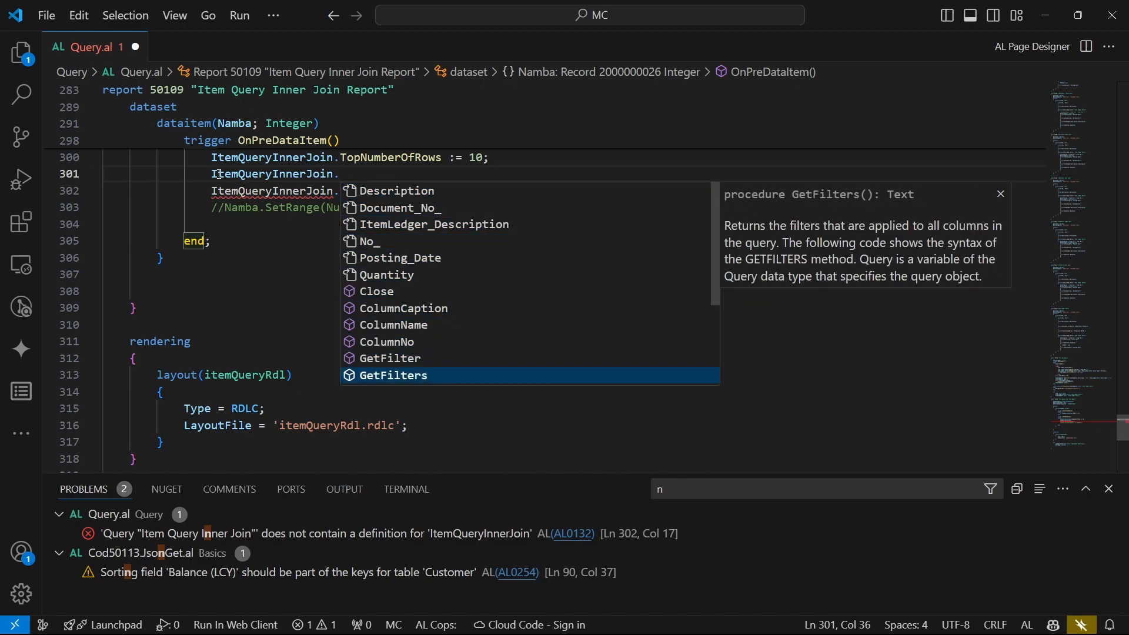
{"action": "key", "text": "Down"}
{"action": "key", "text": "Down"}
{"action": "key", "text": "Down"}
{"action": "key", "text": "Down"}
{"action": "key", "text": "Down"}
{"action": "key", "text": "Up"}
{"action": "key", "text": "Up"}
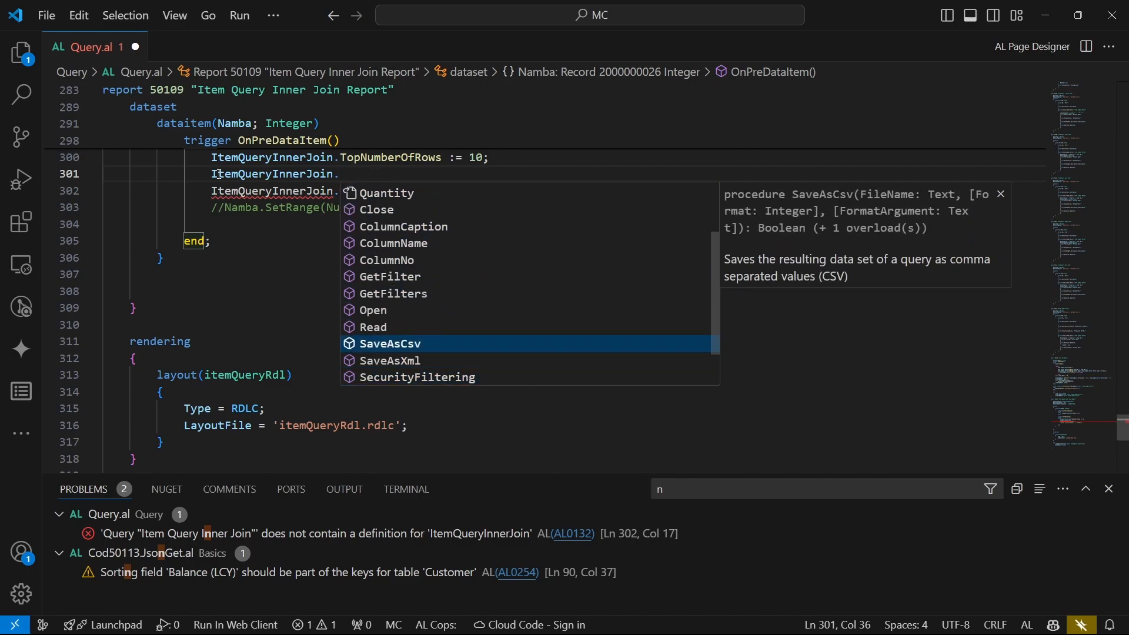
{"action": "key", "text": "Up"}
{"action": "key", "text": "Up"}
{"action": "key", "text": "Up"}
{"action": "key", "text": "Down"}
{"action": "key", "text": "Down"}
{"action": "key", "text": "Down"}
{"action": "key", "text": "Down"}
{"action": "key", "text": "Down"}
{"action": "key", "text": "Down"}
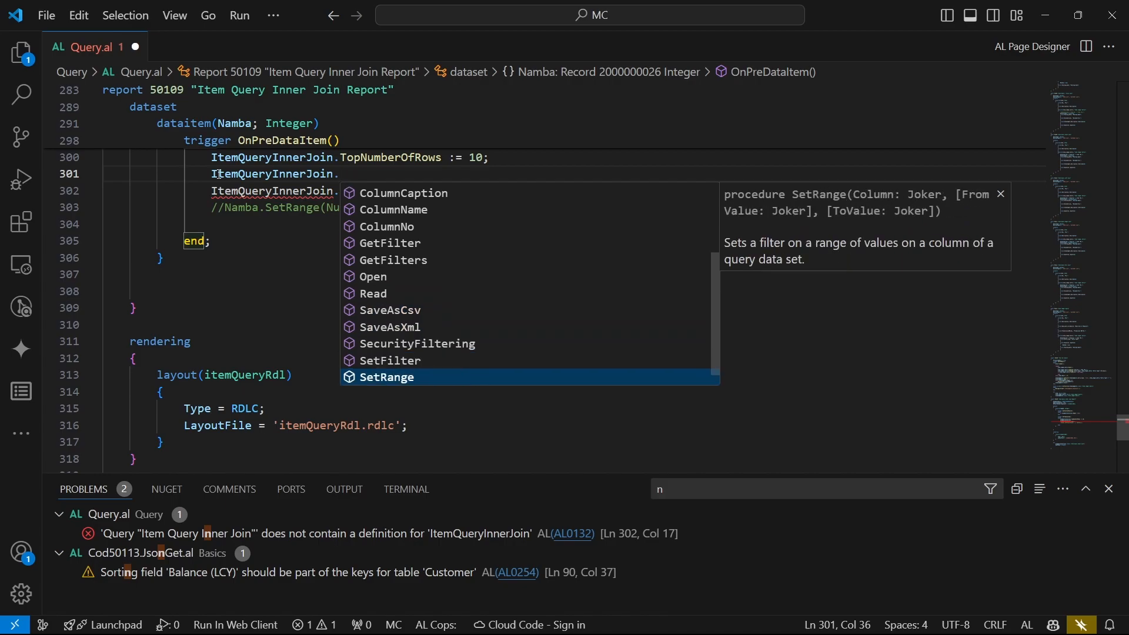
{"action": "key", "text": "Down"}
{"action": "key", "text": "Down"}
{"action": "key", "text": "Down"}
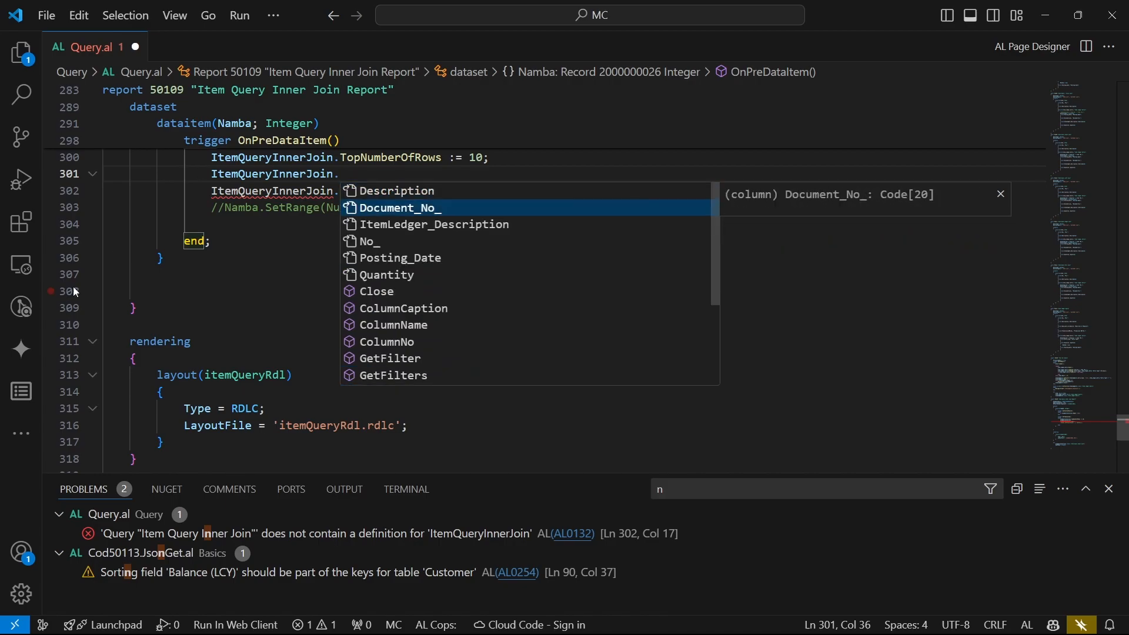
{"action": "key", "text": "Escape"}
Delete the unfinished ItemQueryInnerJoin line and the TopNumberOfRows line, leaving only Open(), and save
{"action": "key", "text": "End"}
{"action": "key", "text": "shift+Home"}
{"action": "key", "text": "shift+Home"}
{"action": "key", "text": "shift+Down"}
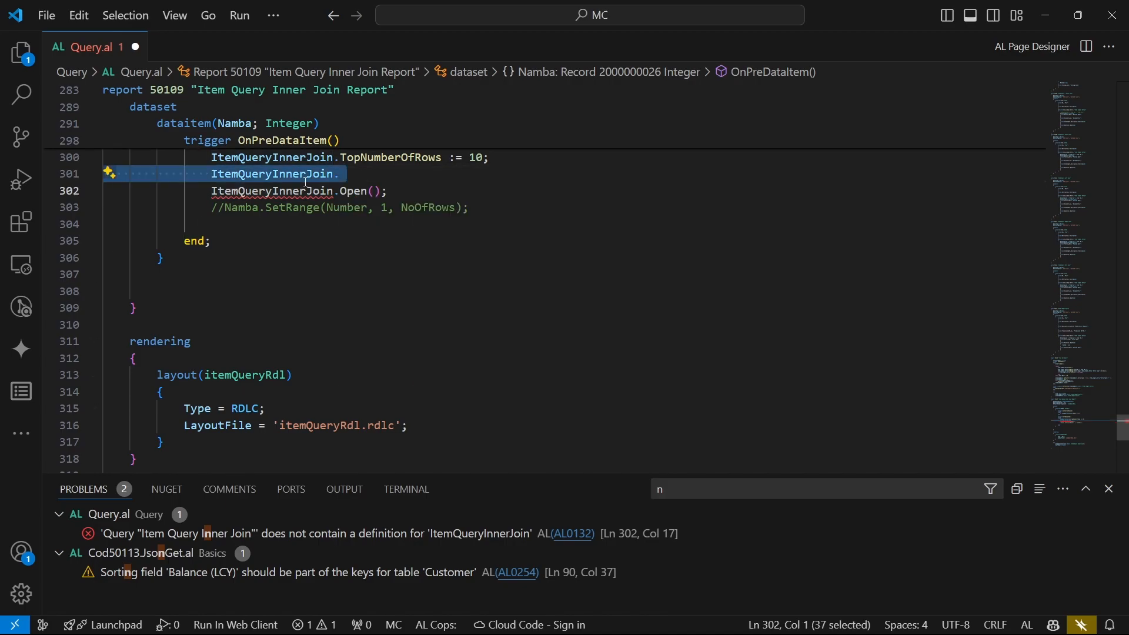
{"action": "key", "text": "Delete"}
{"action": "key", "text": "shift+Up"}
{"action": "key", "text": "Delete"}
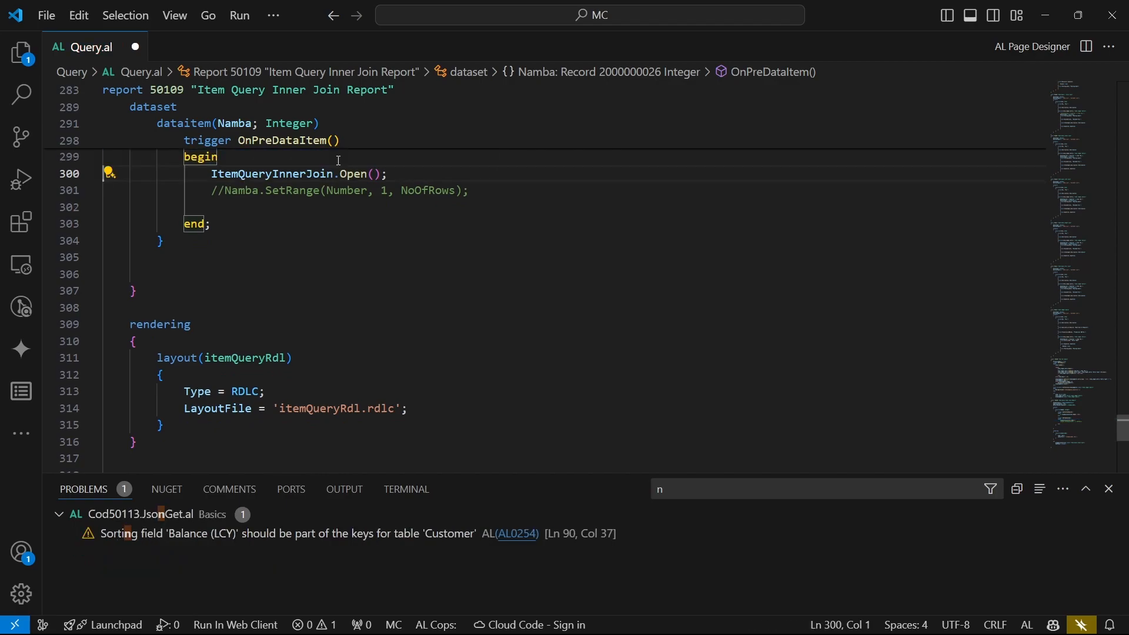
{"action": "scroll", "coordinate": [337, 160], "scroll_direction": "up", "scroll_amount": 3}
{"action": "key", "text": "ctrl+s"}
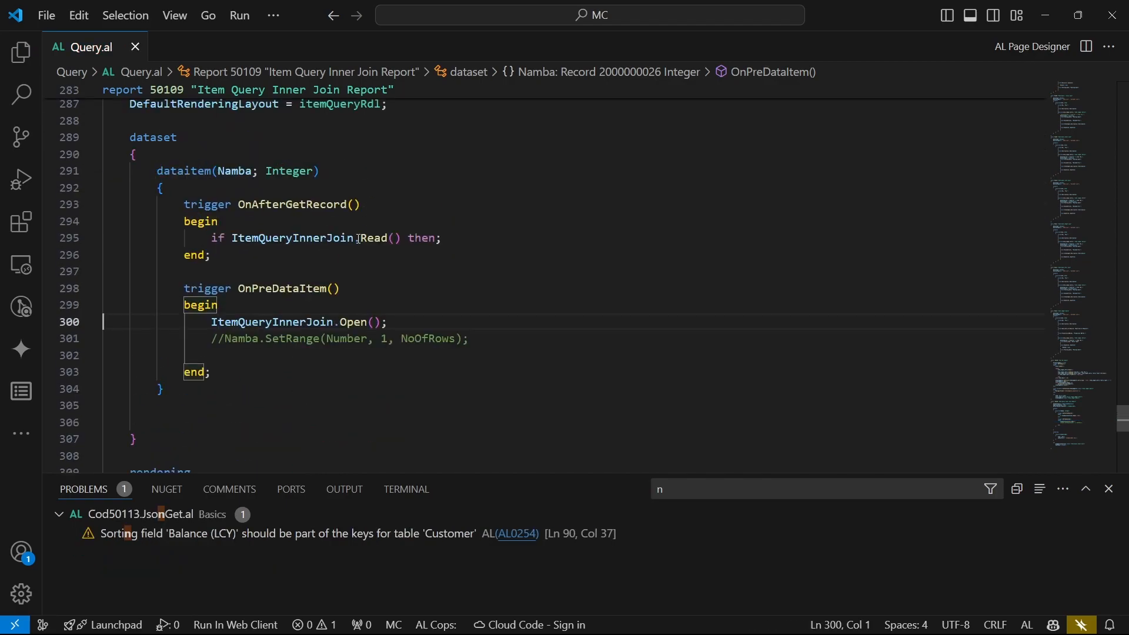
Change the condition to 'if not ItemQueryInnerJoin.Read() then' with CurrReport.Break(); beneath it, and save
{"action": "left_click", "coordinate": [447, 237]}
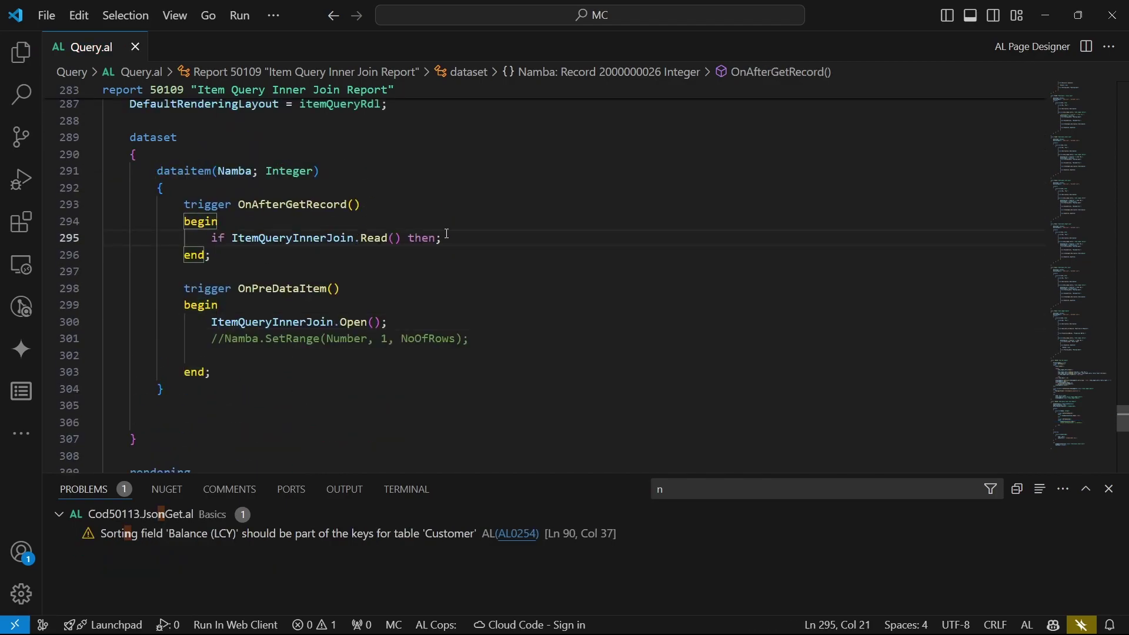
{"action": "left_click", "coordinate": [231, 237]}
{"action": "type", "text": "not"}
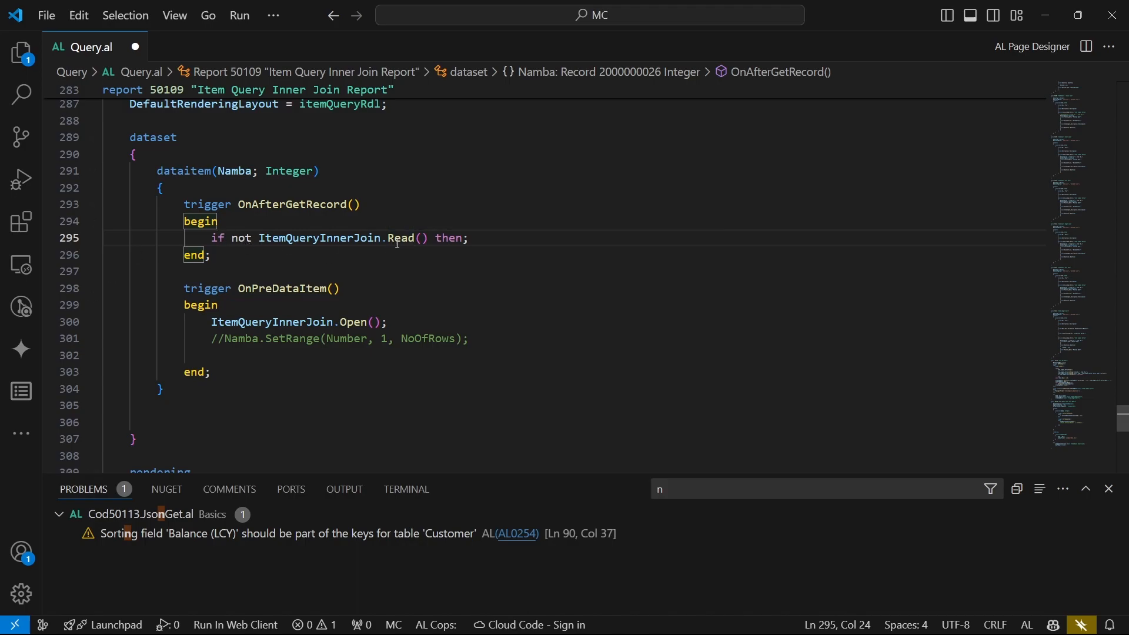
{"action": "left_click", "coordinate": [477, 237]}
{"action": "key", "text": "BackSpace"}
{"action": "key", "text": "Return"}
{"action": "type", "text": "curr"}
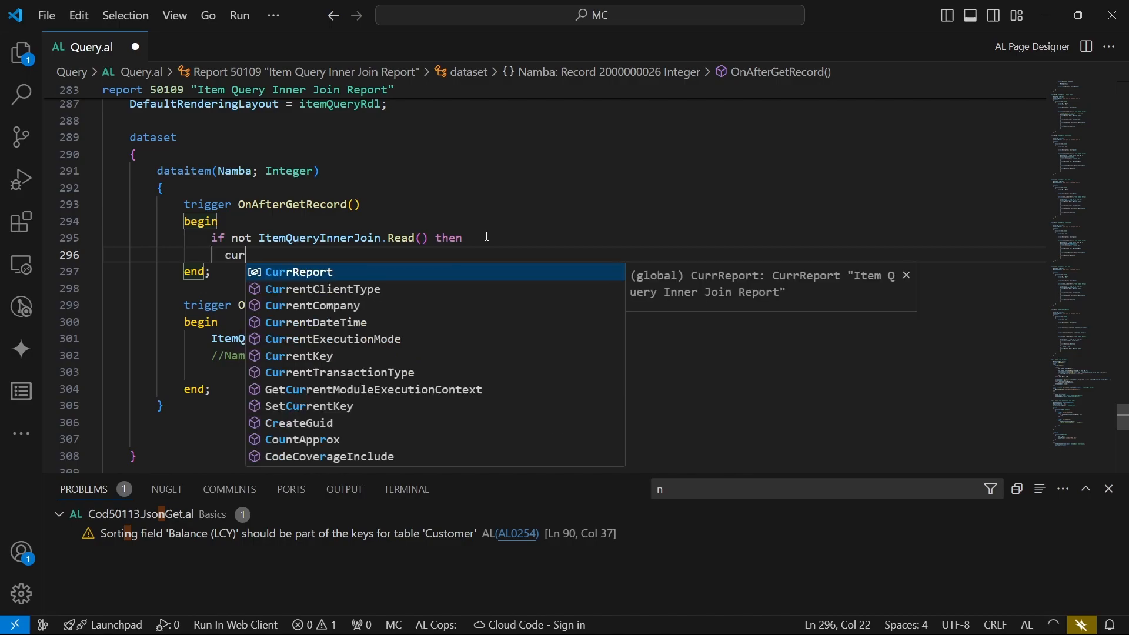
{"action": "key", "text": "Tab"}
{"action": "type", "text": ".b"}
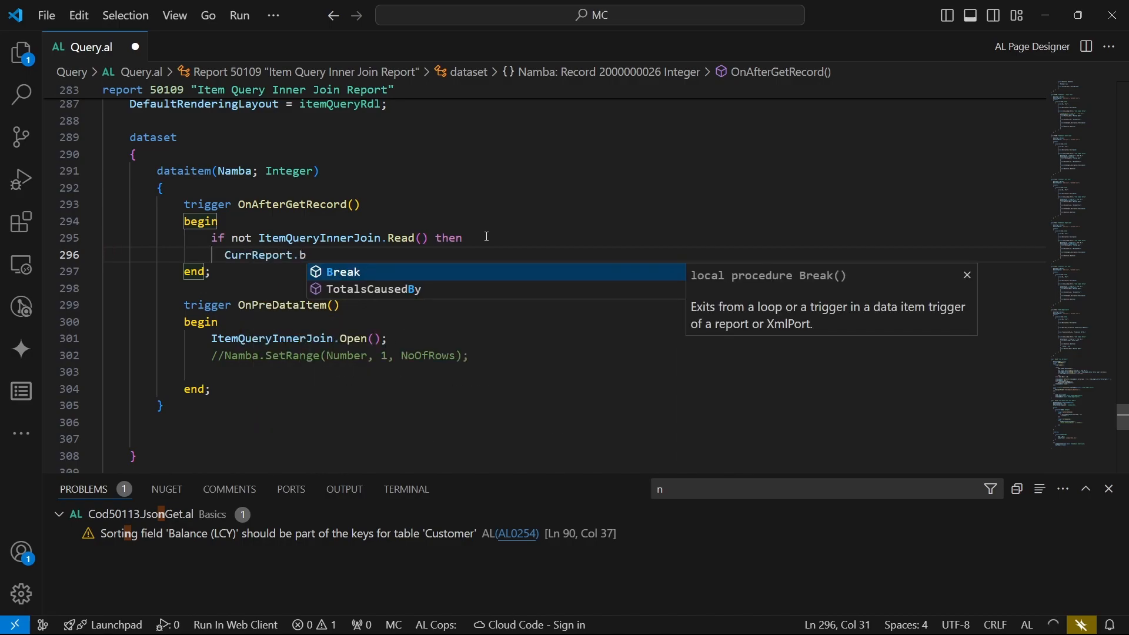
{"action": "key", "text": "Tab"}
{"action": "type", "text": "();"}
{"action": "key", "text": "ctrl+s"}
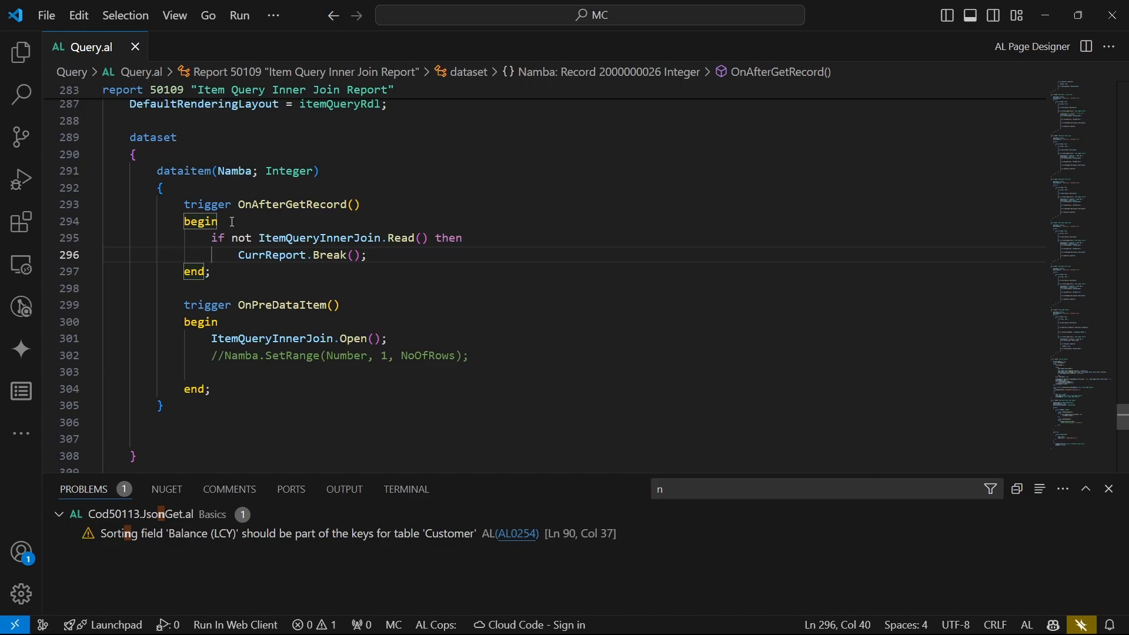
Review the Namba data item declaration and select the ItemQueryInnerJoin name
{"action": "left_click", "coordinate": [219, 170]}
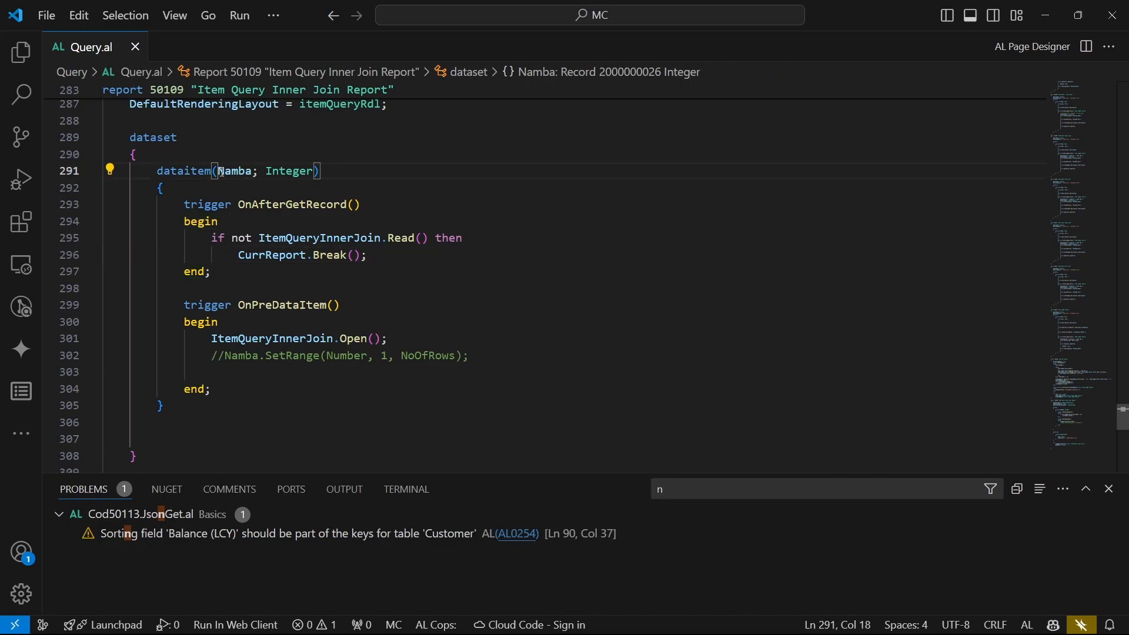
{"action": "left_click", "coordinate": [226, 254]}
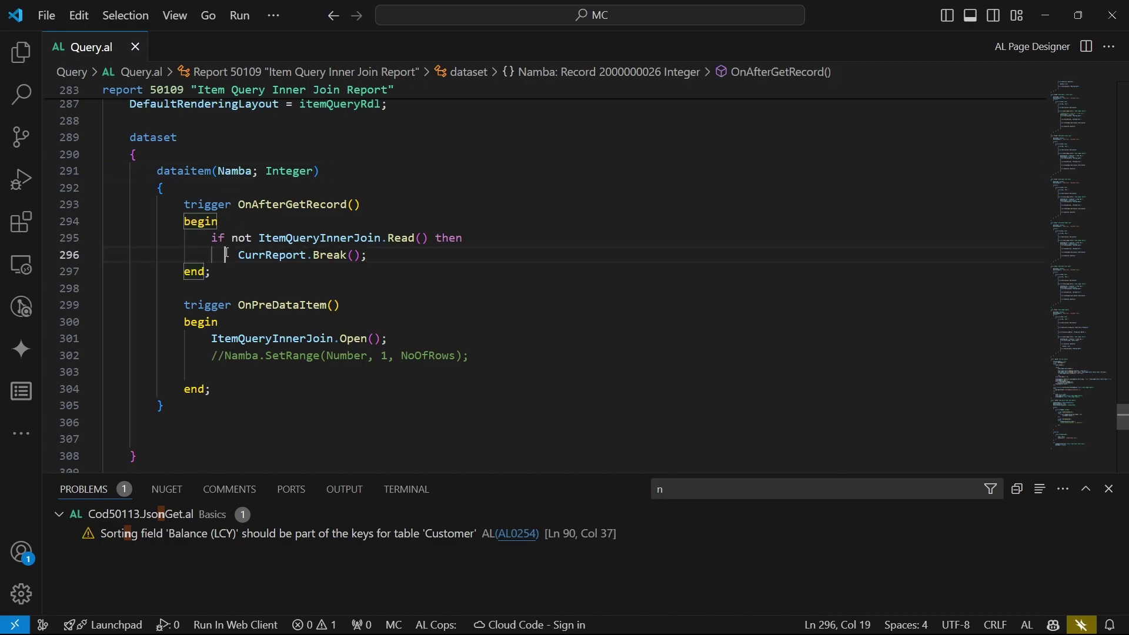
{"action": "double_click", "coordinate": [312, 238]}
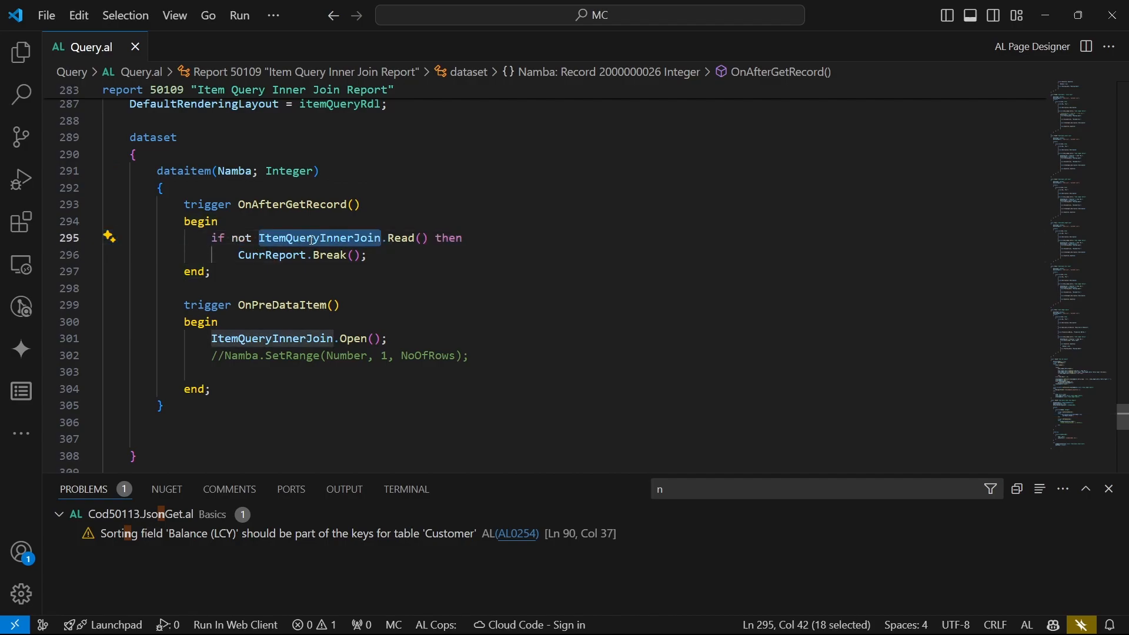
{"action": "scroll", "coordinate": [277, 272], "scroll_direction": "up", "scroll_amount": 2}
Insert a column inside dataitem(Namba) sourced from ItemQueryInnerJoin.No_
{"action": "left_click", "coordinate": [173, 265]}
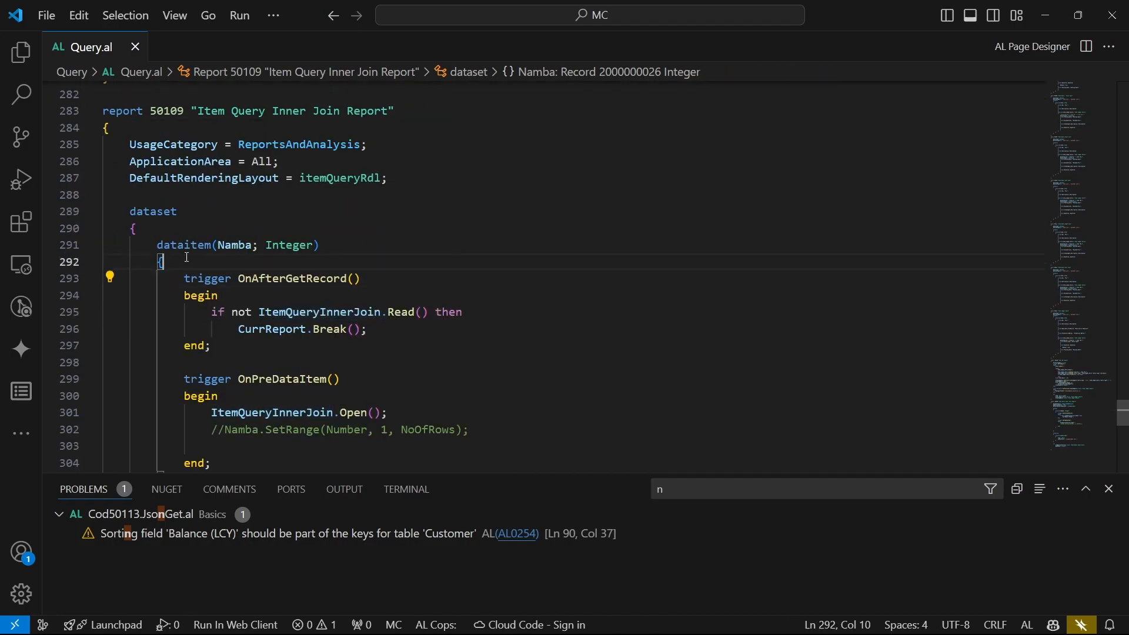
{"action": "key", "text": "Return"}
{"action": "type", "text": "colu"}
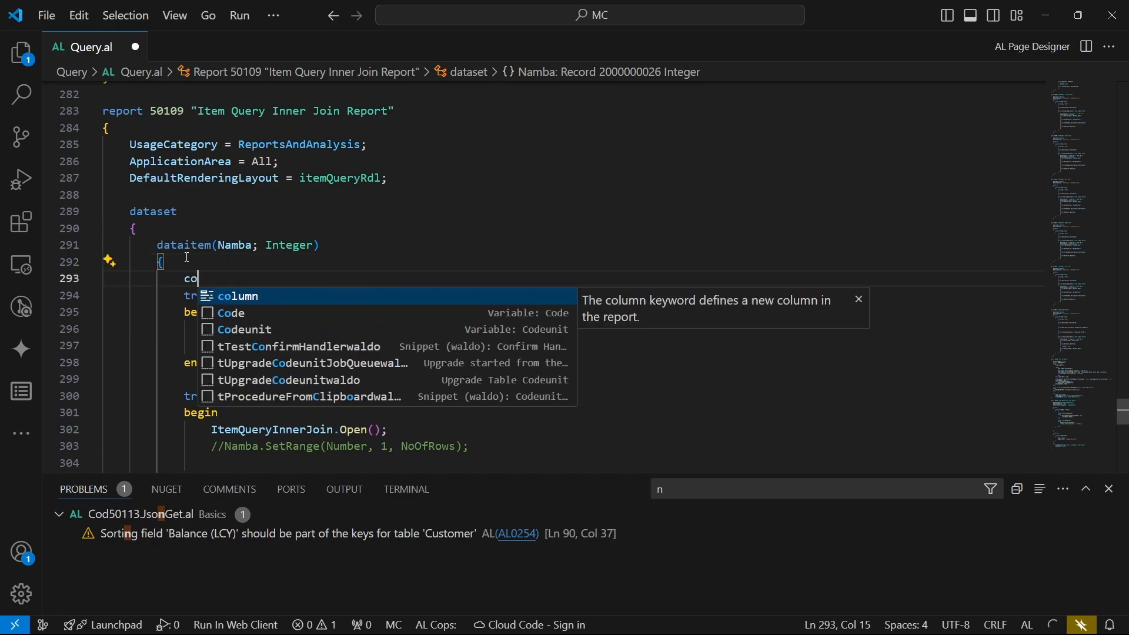
{"action": "key", "text": "Tab"}
{"action": "type", "text": "("}
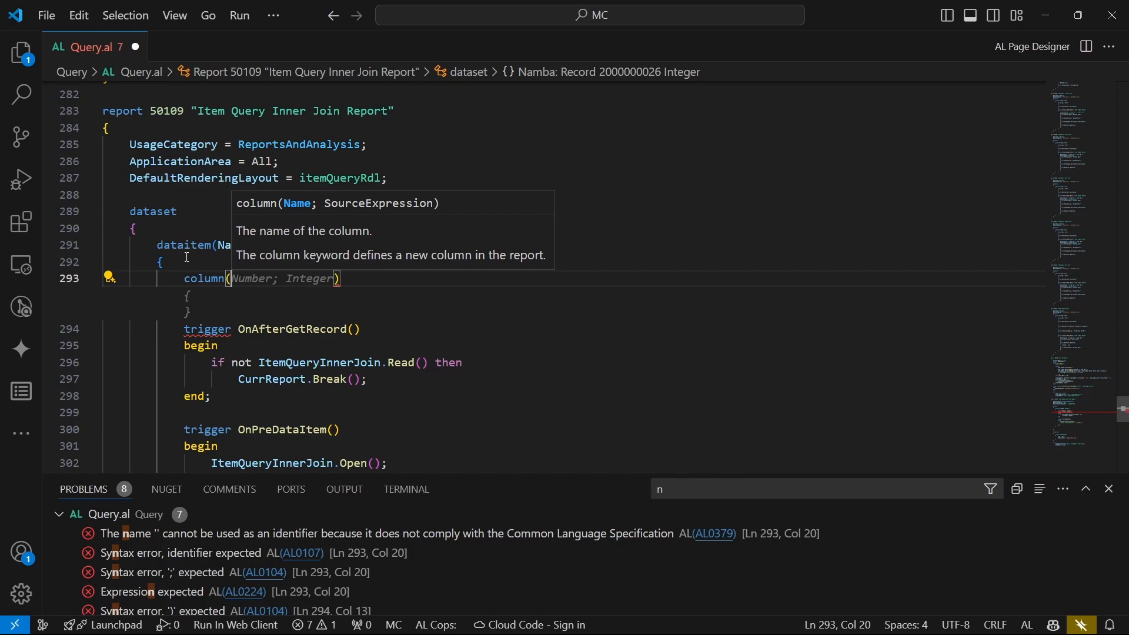
{"action": "type", "text": "Ite"}
{"action": "key", "text": "Tab"}
{"action": "type", "text": ";ItemQueryInnerJoin."}
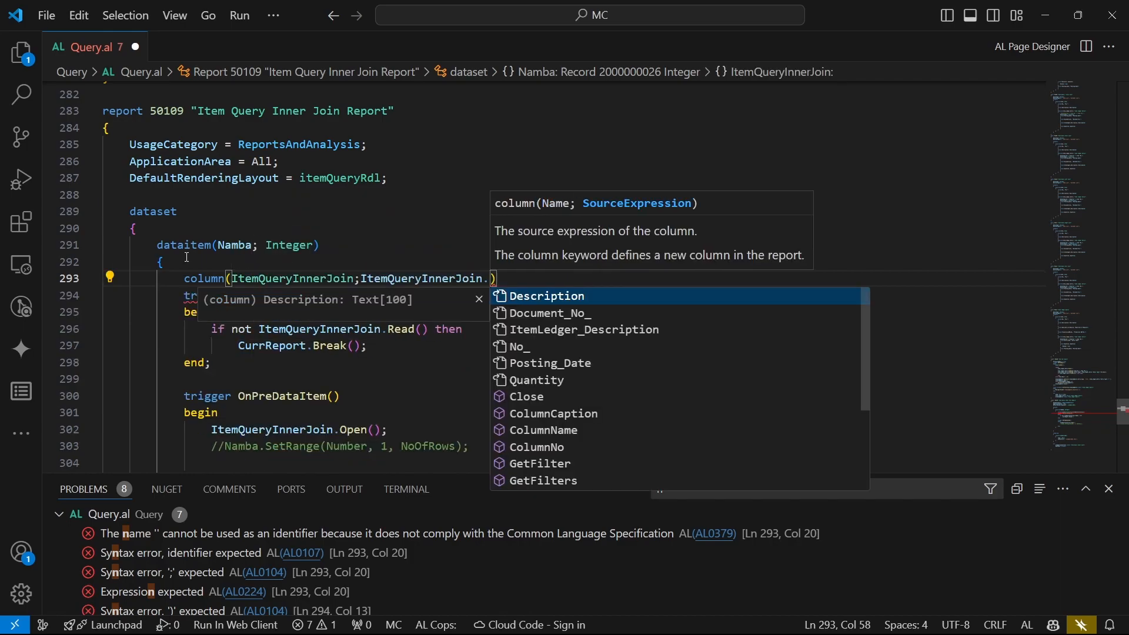
{"action": "key", "text": "Down"}
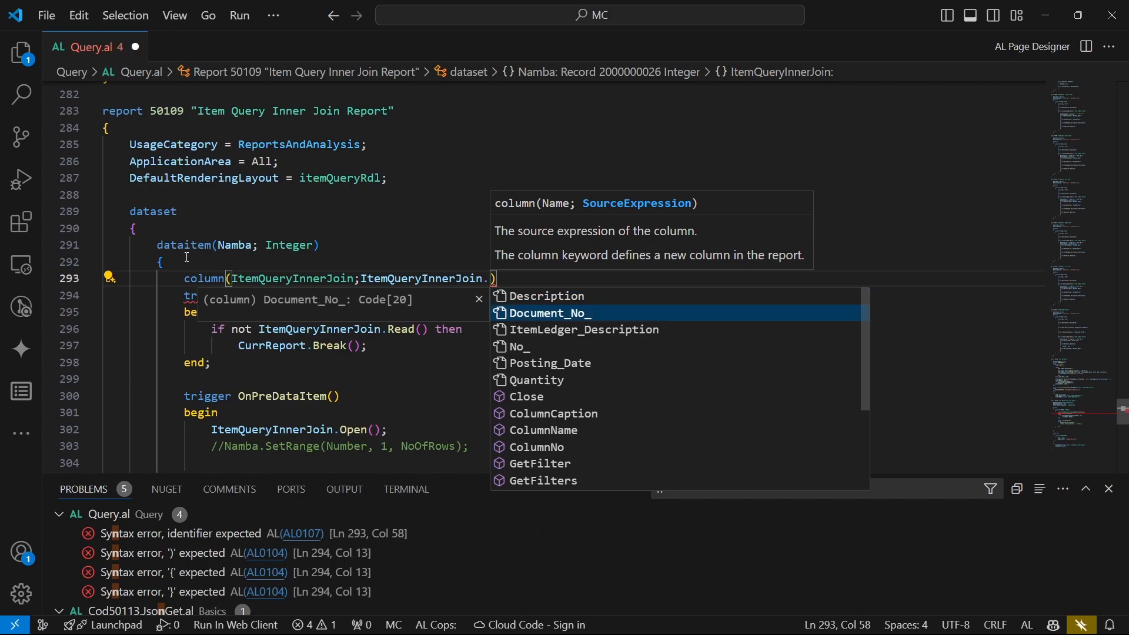
{"action": "key", "text": "Down"}
{"action": "key", "text": "Down"}
{"action": "key", "text": "Up"}
{"action": "key", "text": "Up"}
{"action": "key", "text": "Down"}
{"action": "key", "text": "Down"}
{"action": "key", "text": "Return"}
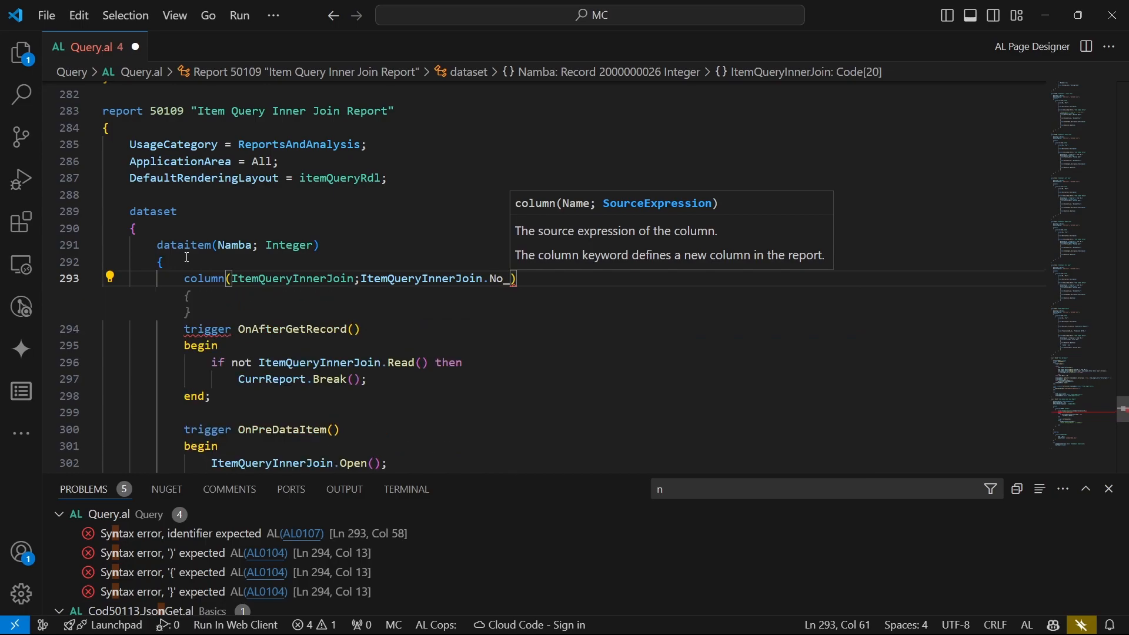
Name the column ITemNo, reject the Copilot caption suggestion and start a line for a second column
{"action": "double_click", "coordinate": [262, 281]}
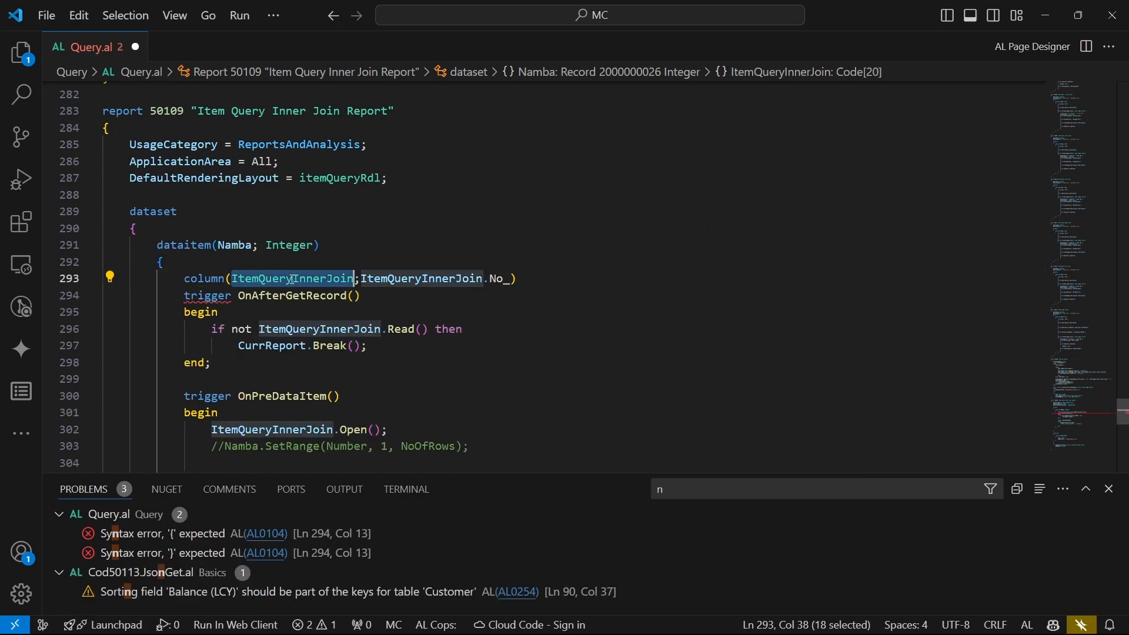
{"action": "type", "text": "ITemNo"}
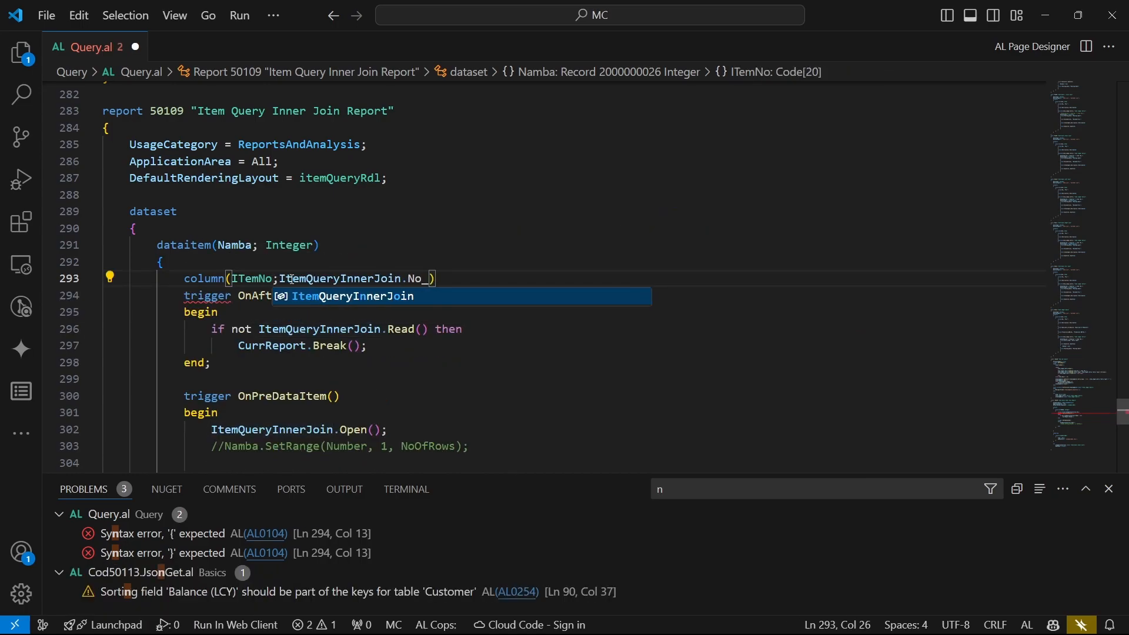
{"action": "left_click", "coordinate": [472, 279]}
{"action": "type", "text": "{P"}
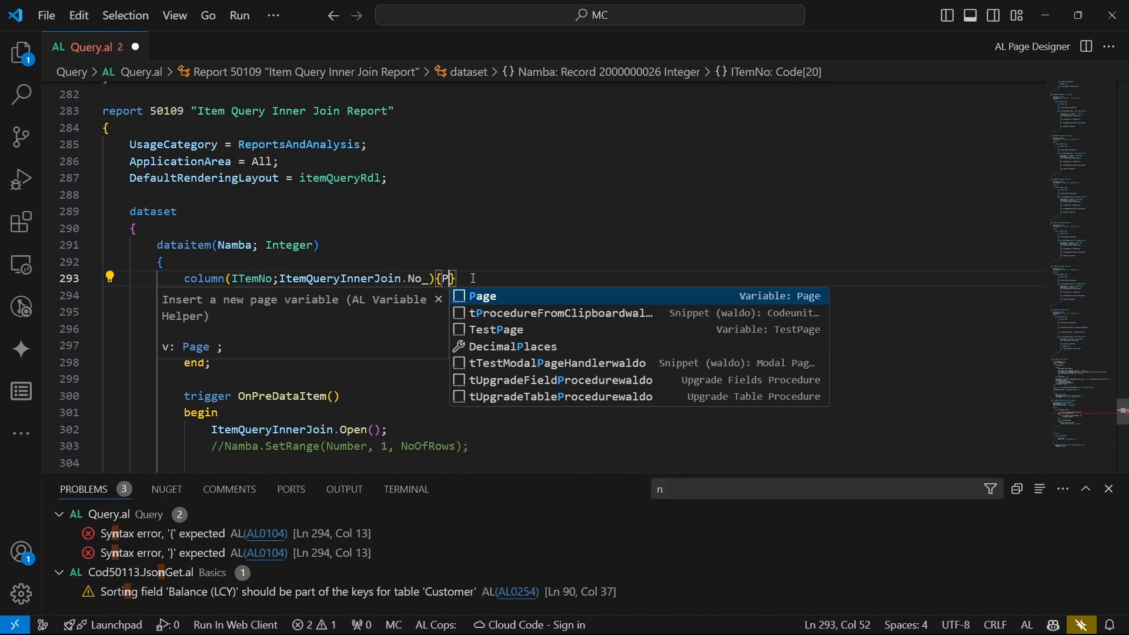
{"action": "key", "text": "Escape"}
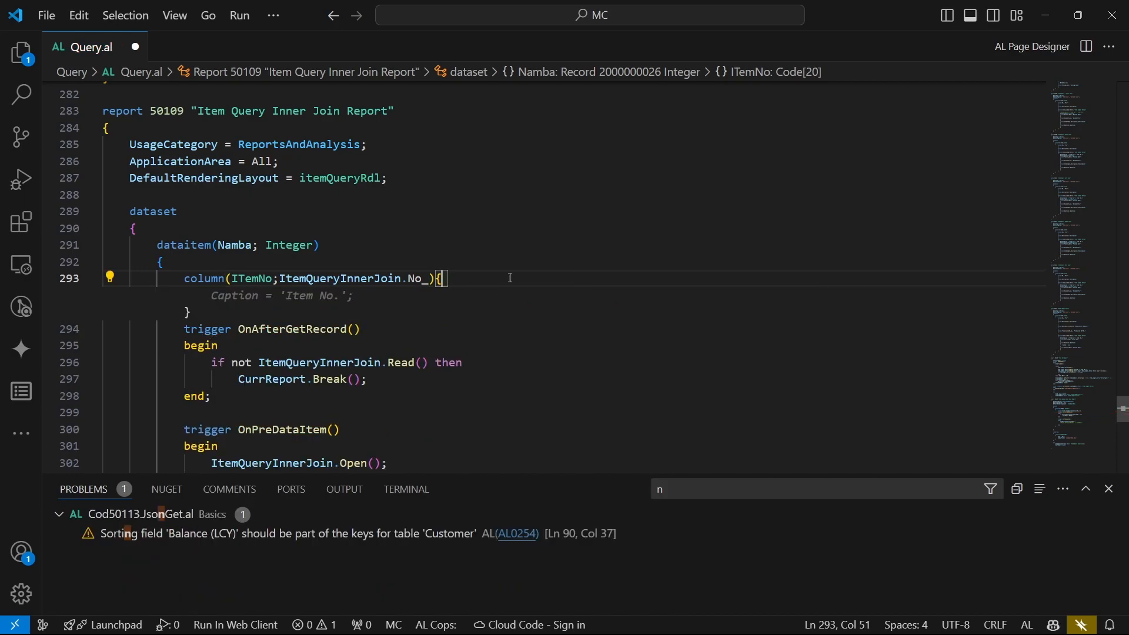
{"action": "key", "text": "Escape"}
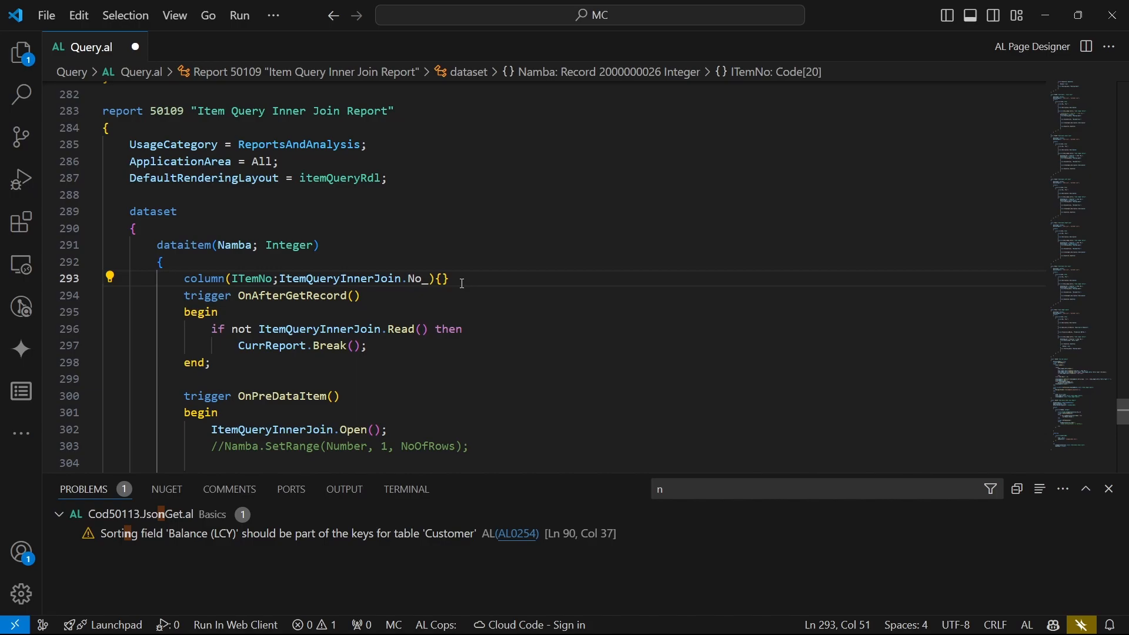
{"action": "key", "text": "Return"}
{"action": "type", "text": "tclo"}
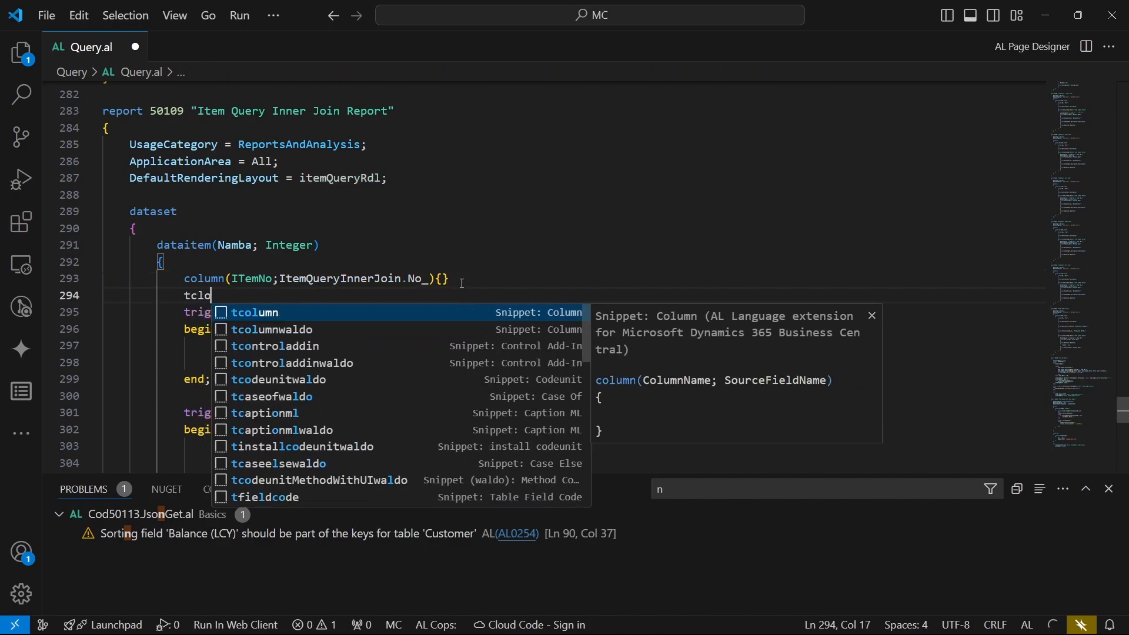
Insert a second column sourced from ItemQueryInnerJoin.Description, cleaning the stray character
{"action": "key", "text": "Return"}
{"action": "key", "text": "BackSpace"}
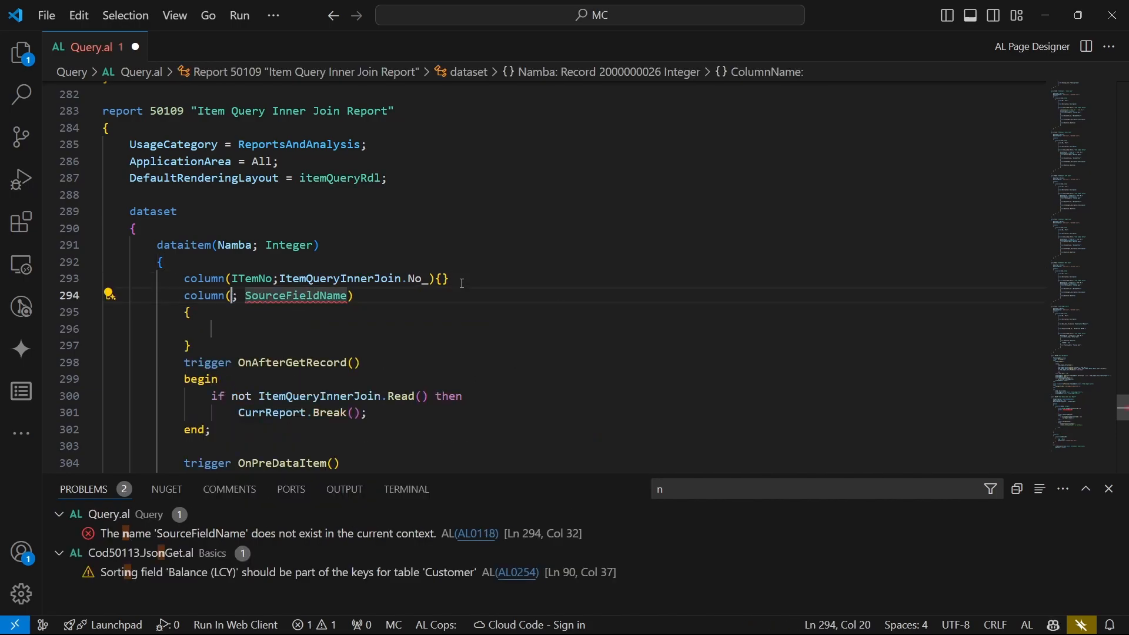
{"action": "key", "text": "Delete"}
{"action": "key", "text": "Delete"}
{"action": "key", "text": "Delete"}
{"action": "key", "text": "Delete"}
{"action": "key", "text": "Delete"}
{"action": "key", "text": "Delete"}
{"action": "key", "text": "Delete"}
{"action": "key", "text": "Delete"}
{"action": "key", "text": "Delete"}
{"action": "key", "text": "Delete"}
{"action": "key", "text": "Delete"}
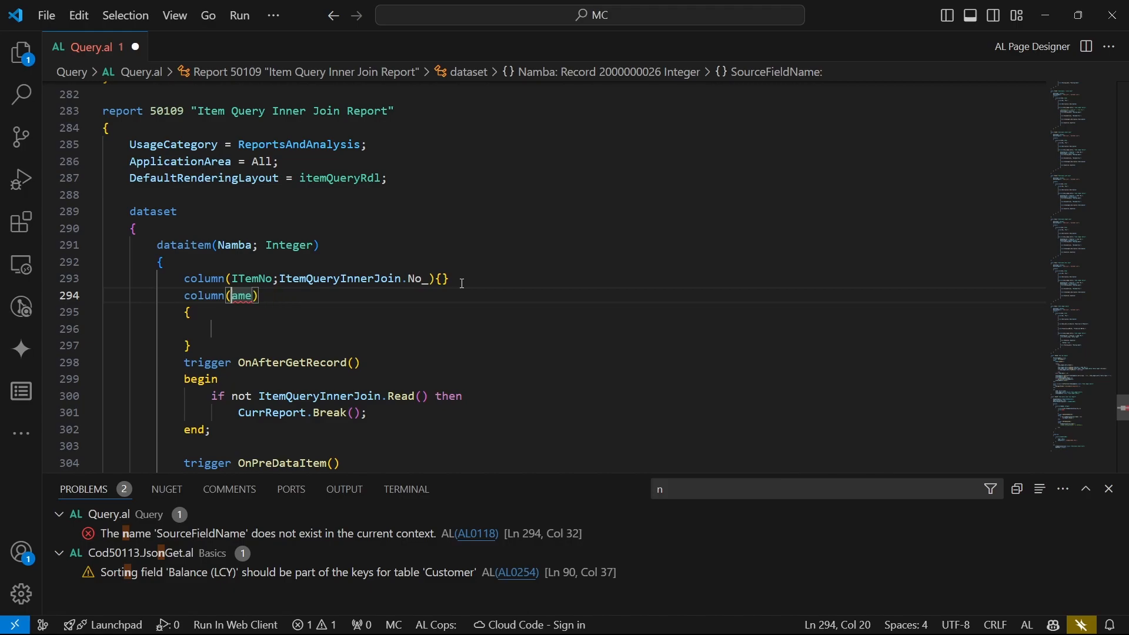
{"action": "key", "text": "Delete"}
{"action": "key", "text": "Delete"}
{"action": "key", "text": "Delete"}
{"action": "type", "text": "i"}
{"action": "key", "text": "Return"}
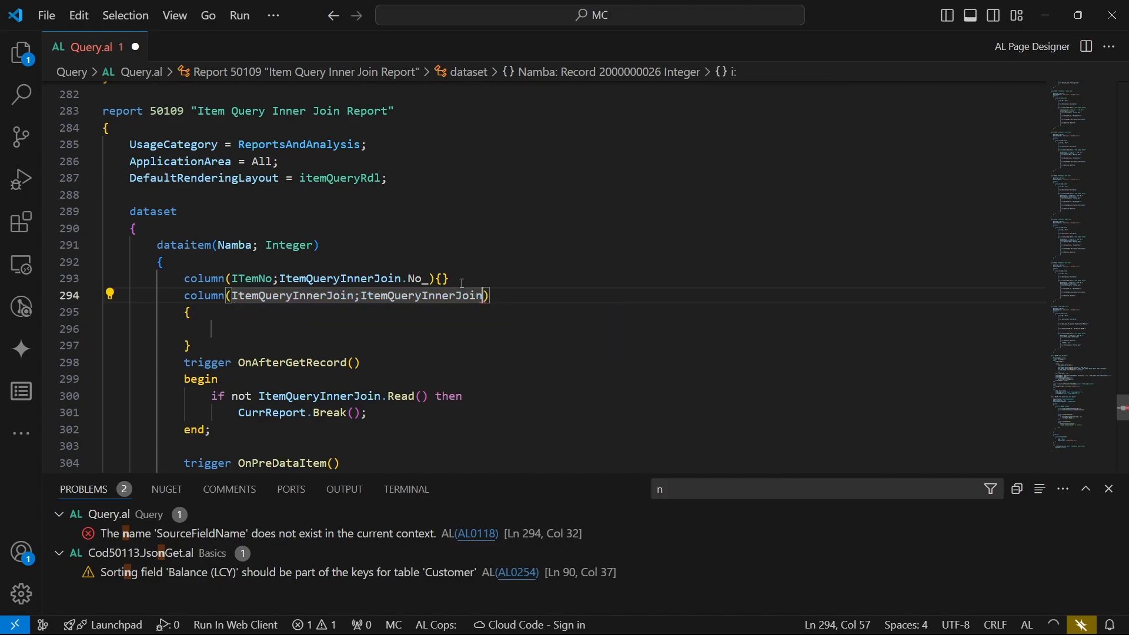
{"action": "type", "text": "."}
{"action": "key", "text": "Down"}
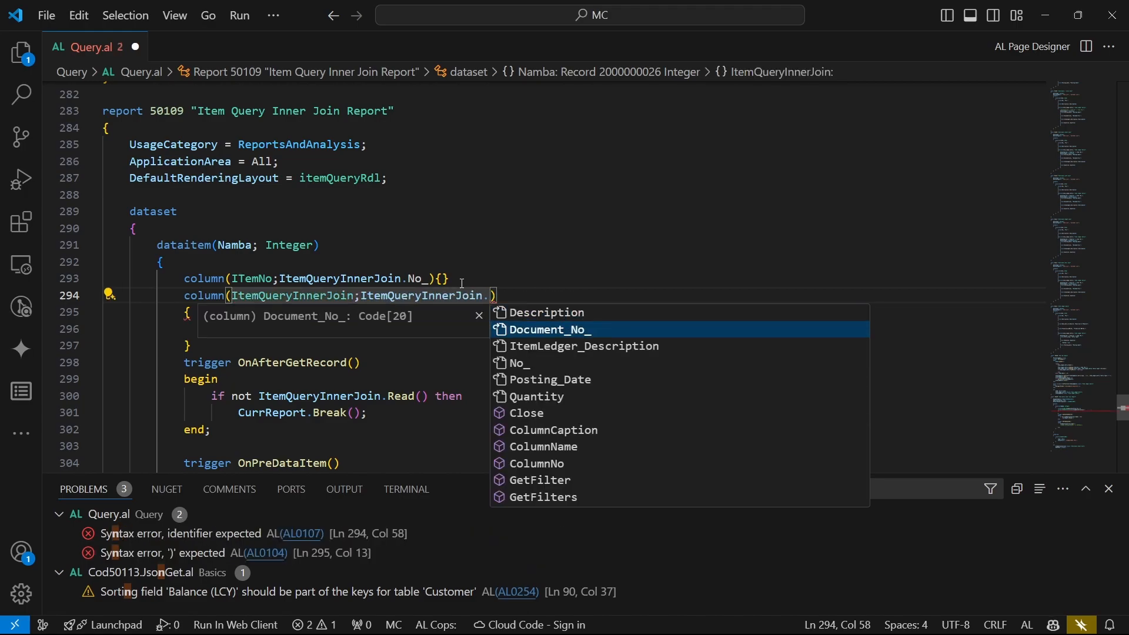
{"action": "key", "text": "Down"}
{"action": "key", "text": "Up"}
{"action": "key", "text": "Up"}
{"action": "key", "text": "Return"}
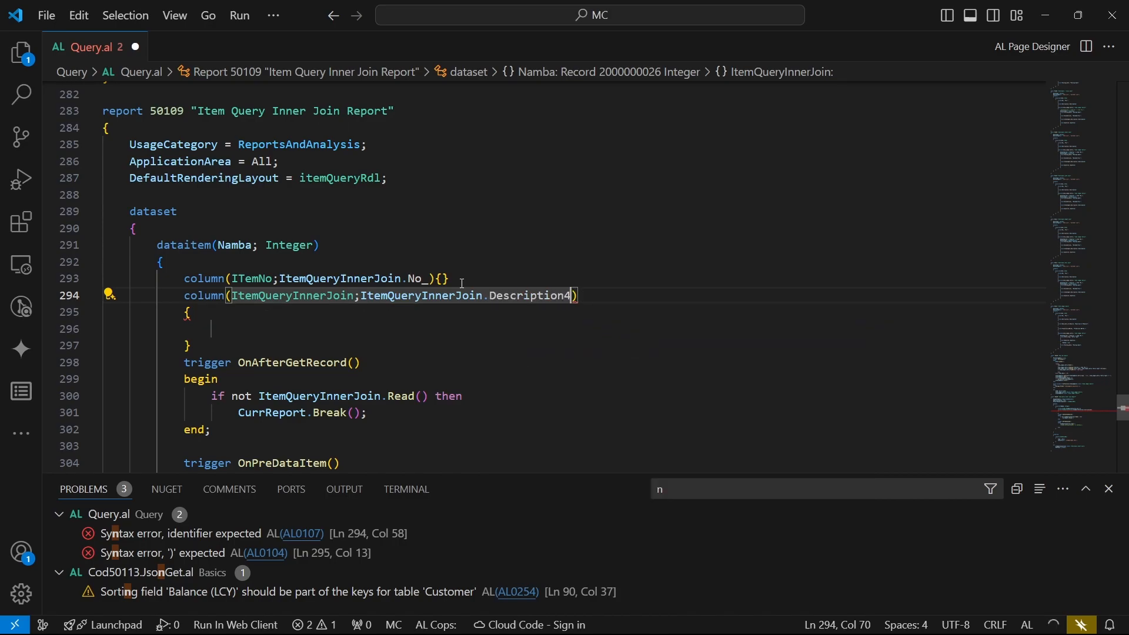
{"action": "type", "text": "4"}
{"action": "key", "text": "Left"}
{"action": "key", "text": "BackSpace"}
{"action": "key", "text": "End"}
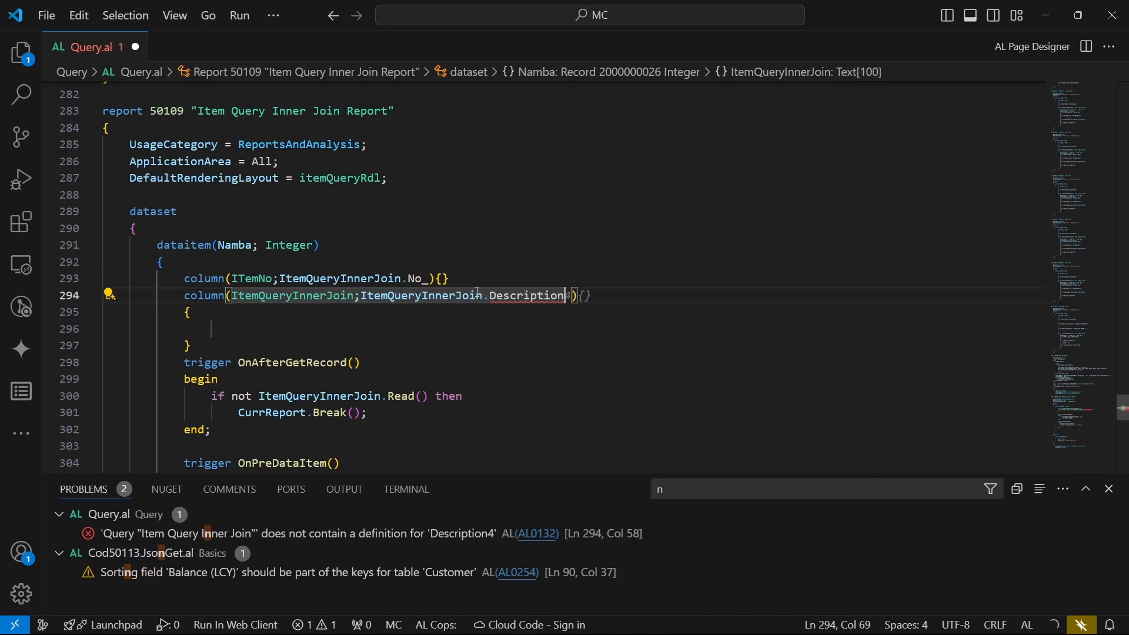
{"action": "type", "text": "{}"}
Delete the empty brace block below, name the column ItemDesc and save the formatted file
{"action": "key", "text": "ctrl+s"}
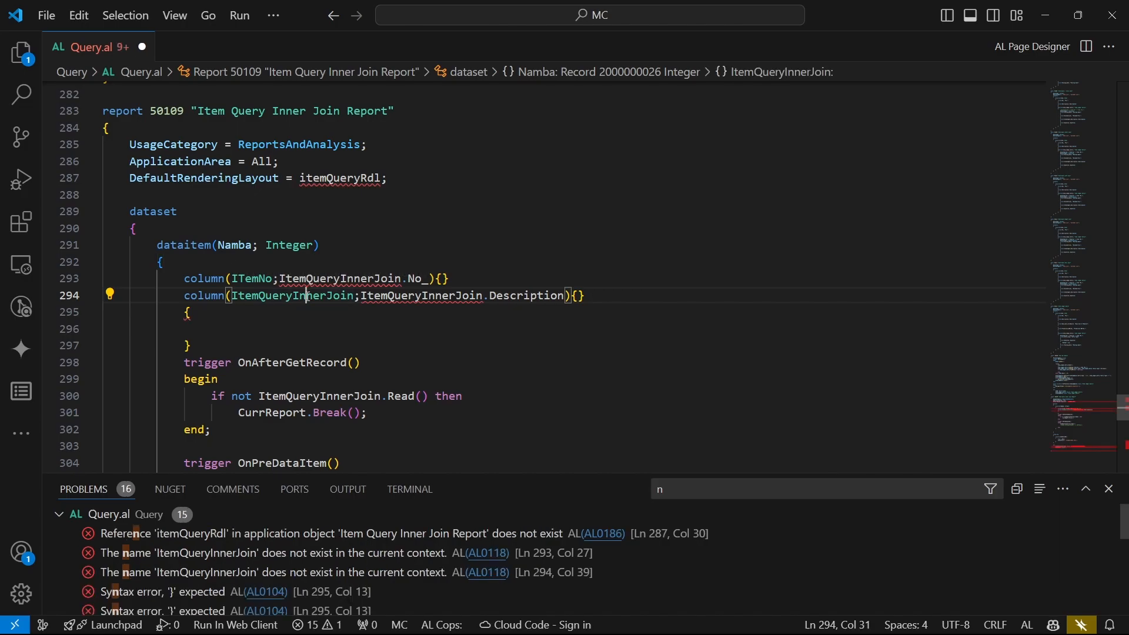
{"action": "left_click_drag", "start_coordinate": [185, 312], "coordinate": [192, 346]}
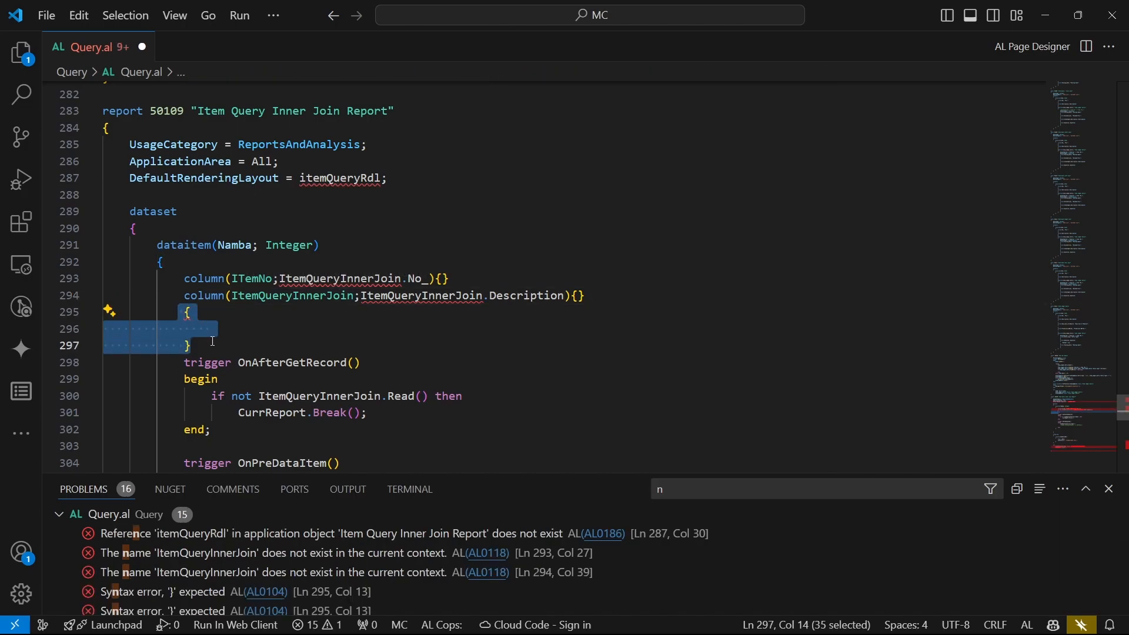
{"action": "key", "text": "BackSpace"}
{"action": "key", "text": "BackSpace"}
{"action": "key", "text": "ctrl+s"}
{"action": "left_click", "coordinate": [354, 296]}
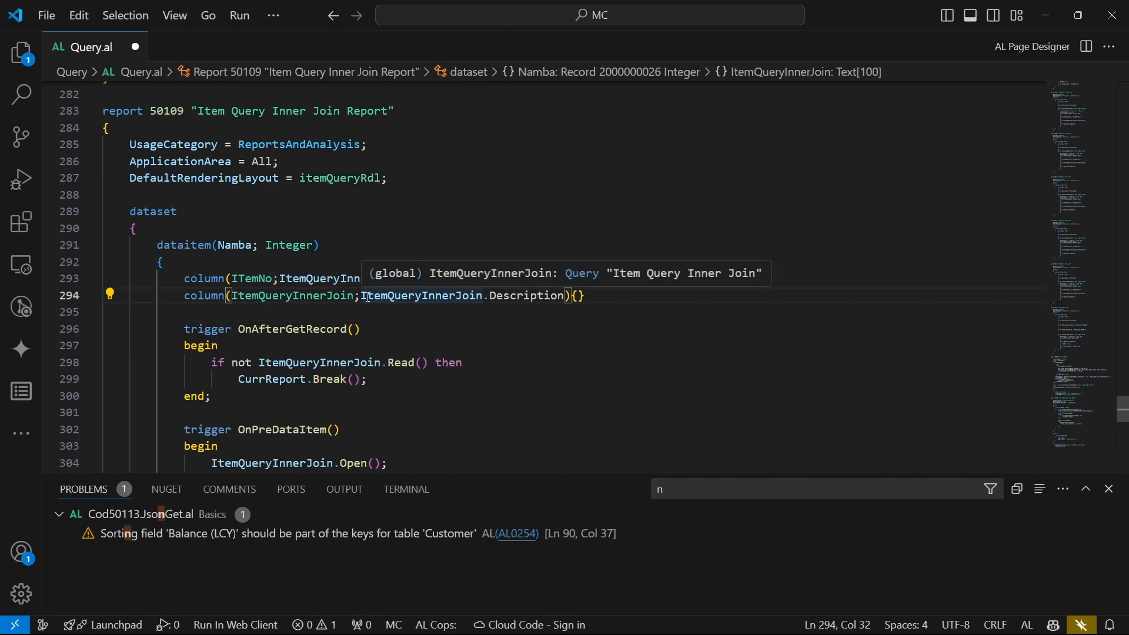
{"action": "double_click", "coordinate": [269, 297]}
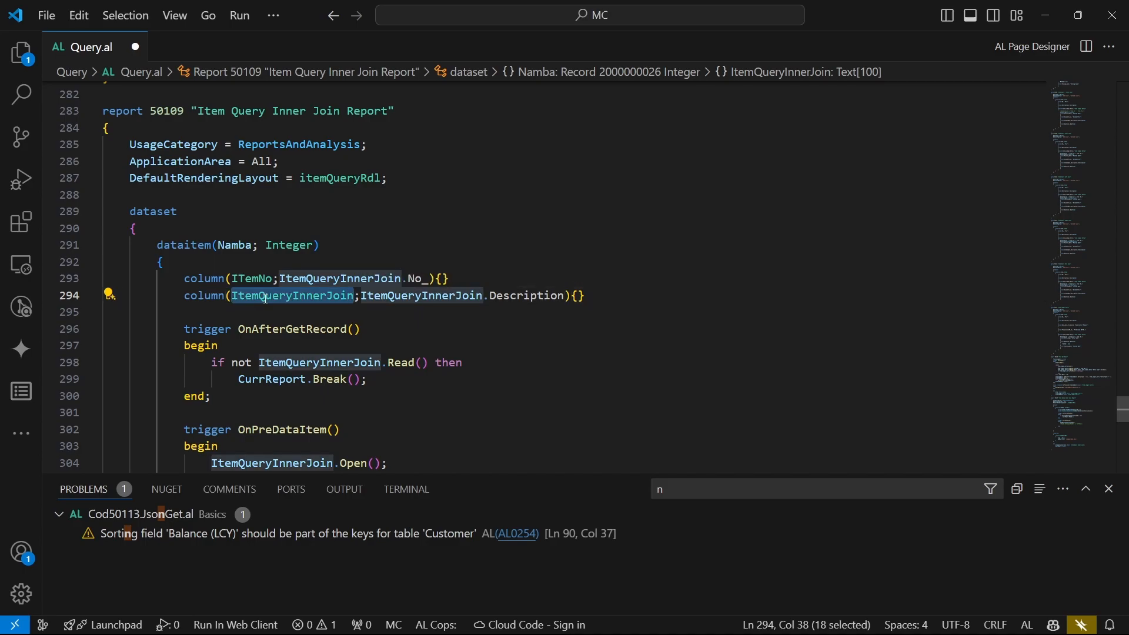
{"action": "type", "text": "ItemDesc"}
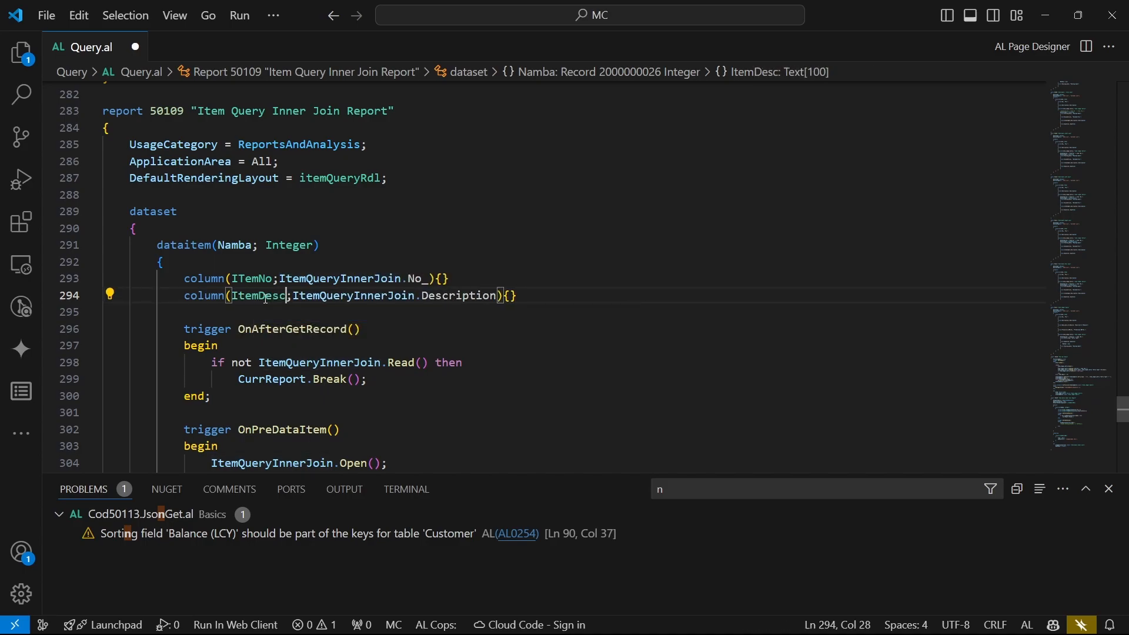
{"action": "key", "text": "ctrl+s"}
{"action": "left_click", "coordinate": [307, 311]}
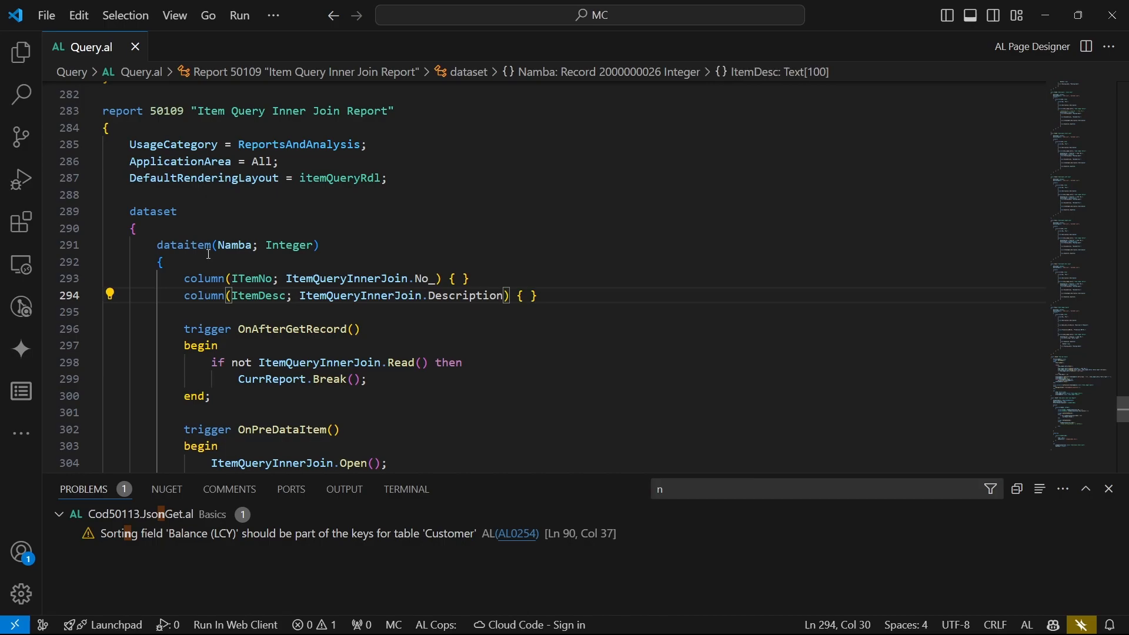
{"action": "left_click", "coordinate": [211, 295]}
{"action": "scroll", "coordinate": [211, 295], "scroll_direction": "down", "scroll_amount": 1}
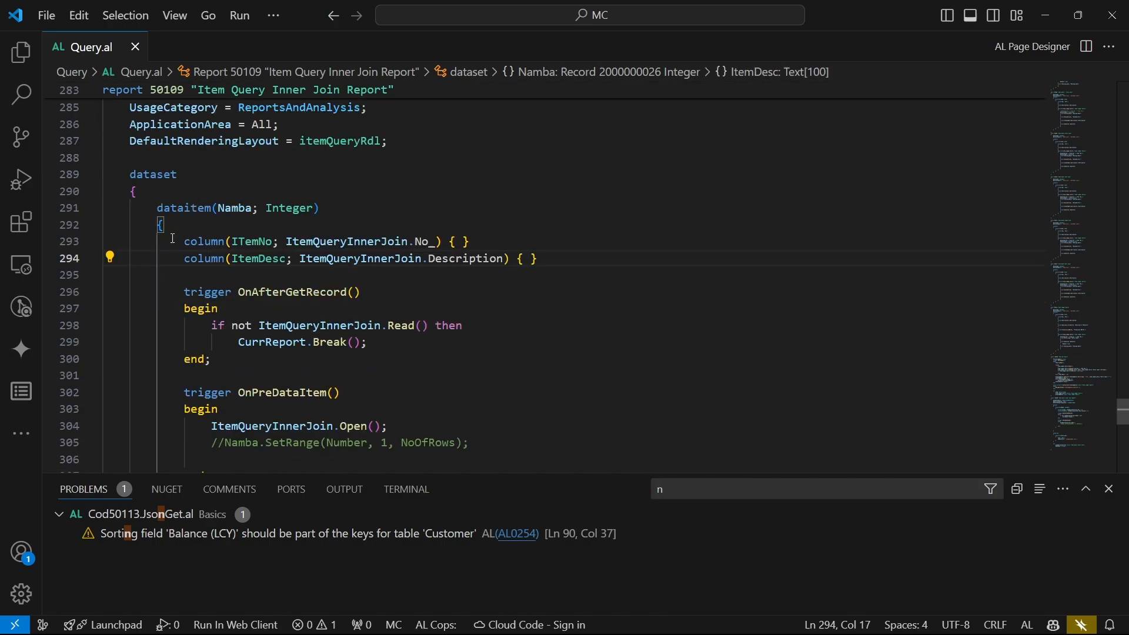
{"action": "left_click", "coordinate": [185, 241]}
{"action": "scroll", "coordinate": [188, 262], "scroll_direction": "down", "scroll_amount": 1}
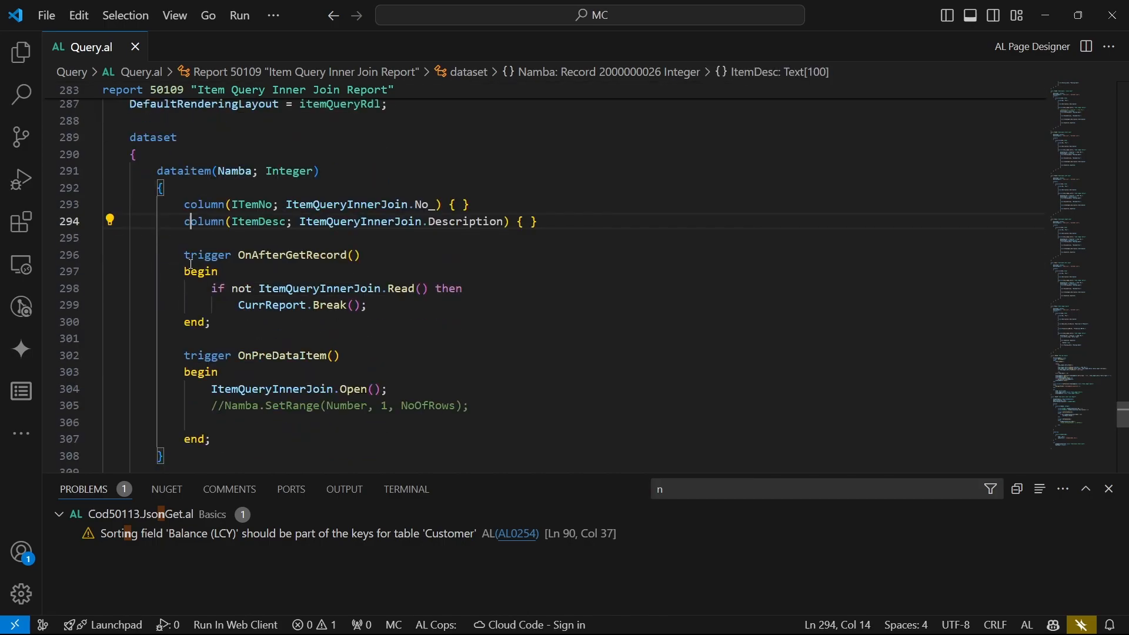
{"action": "left_click", "coordinate": [191, 220]}
{"action": "double_click", "coordinate": [255, 221]}
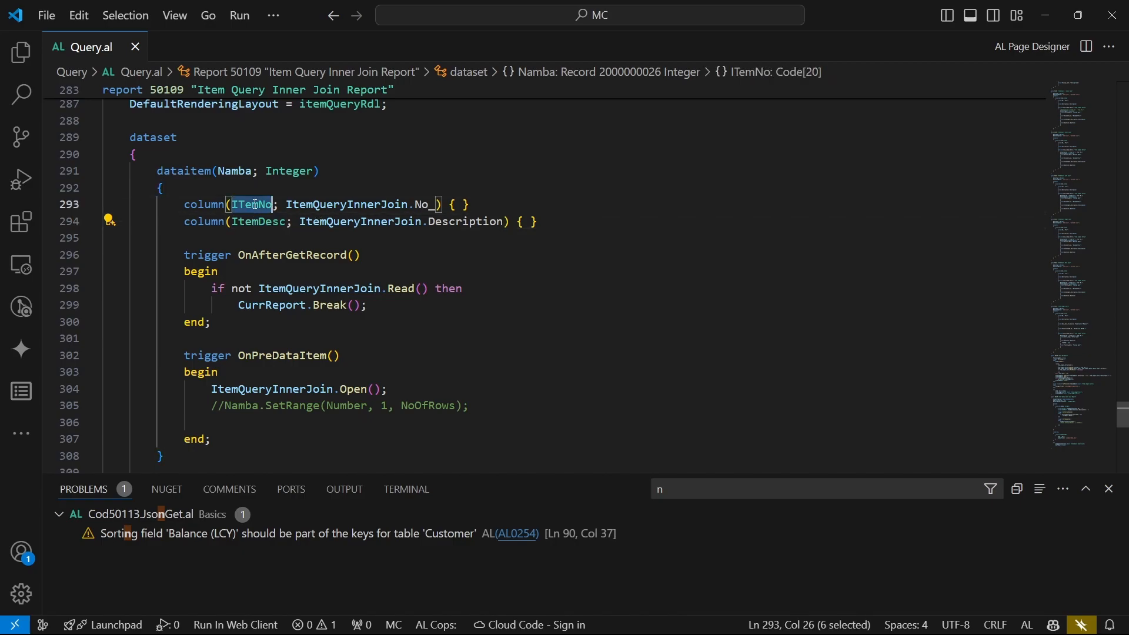
{"action": "mouse_move", "coordinate": [204, 204]}
{"action": "left_click", "coordinate": [363, 221]}
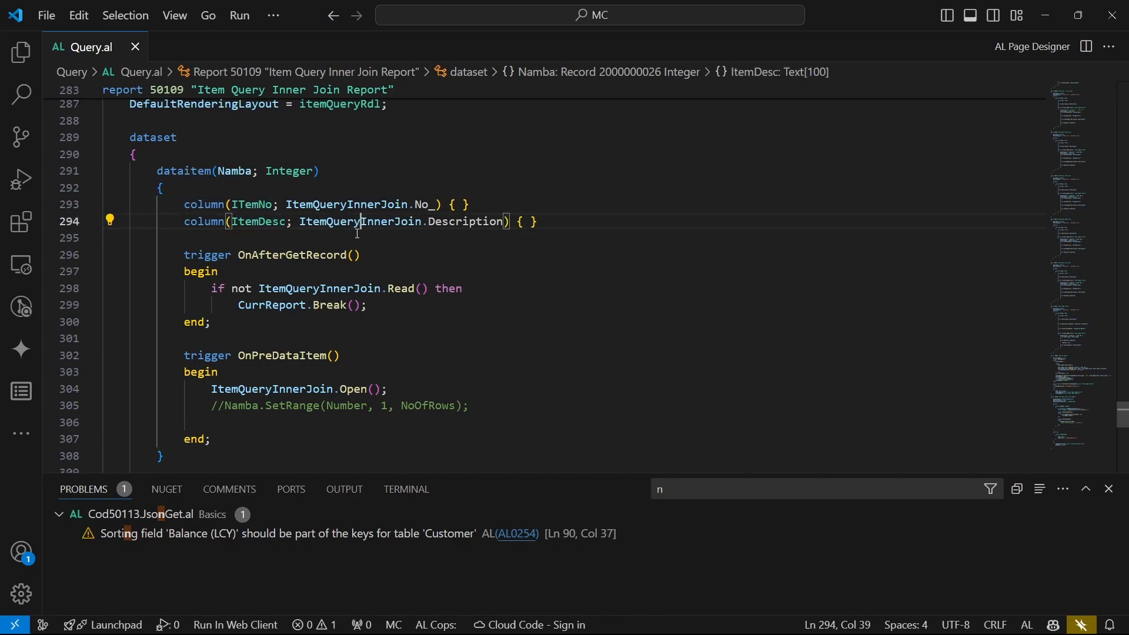
{"action": "scroll", "coordinate": [359, 221], "scroll_direction": "down", "scroll_amount": 1}
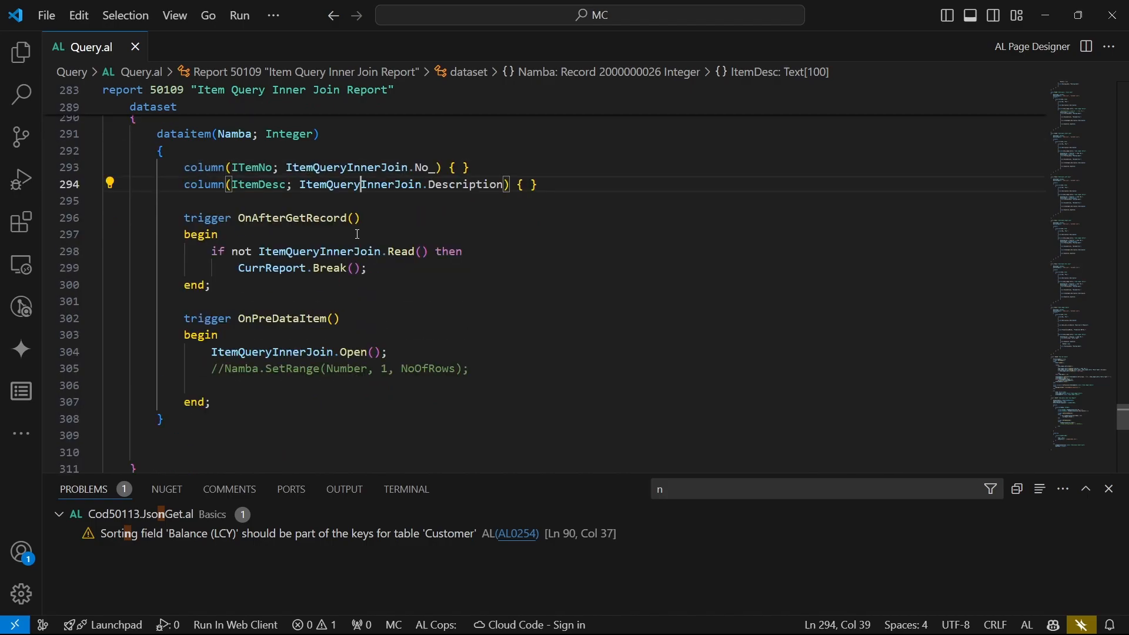
{"action": "scroll", "coordinate": [357, 234], "scroll_direction": "up", "scroll_amount": 2}
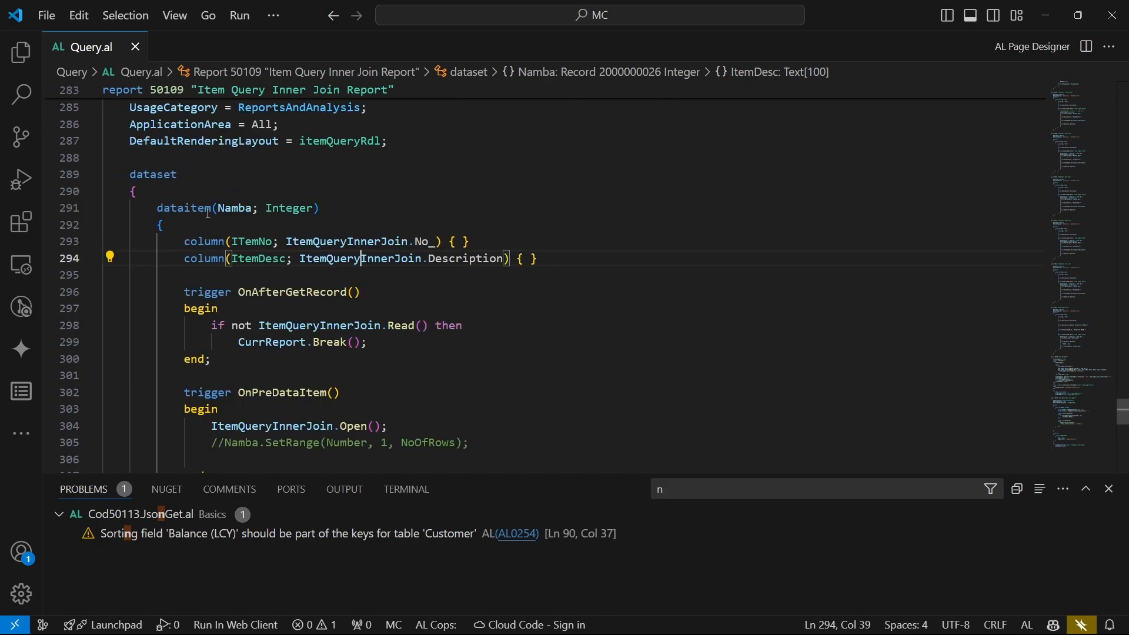
{"action": "mouse_move", "coordinate": [170, 208]}
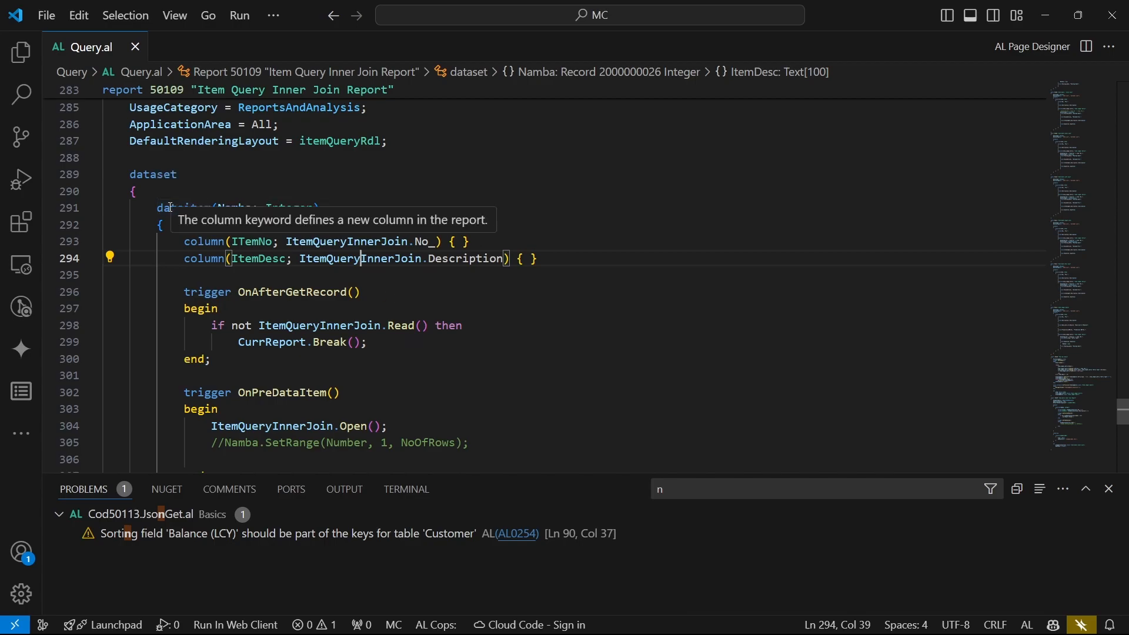
{"action": "left_click", "coordinate": [169, 208]}
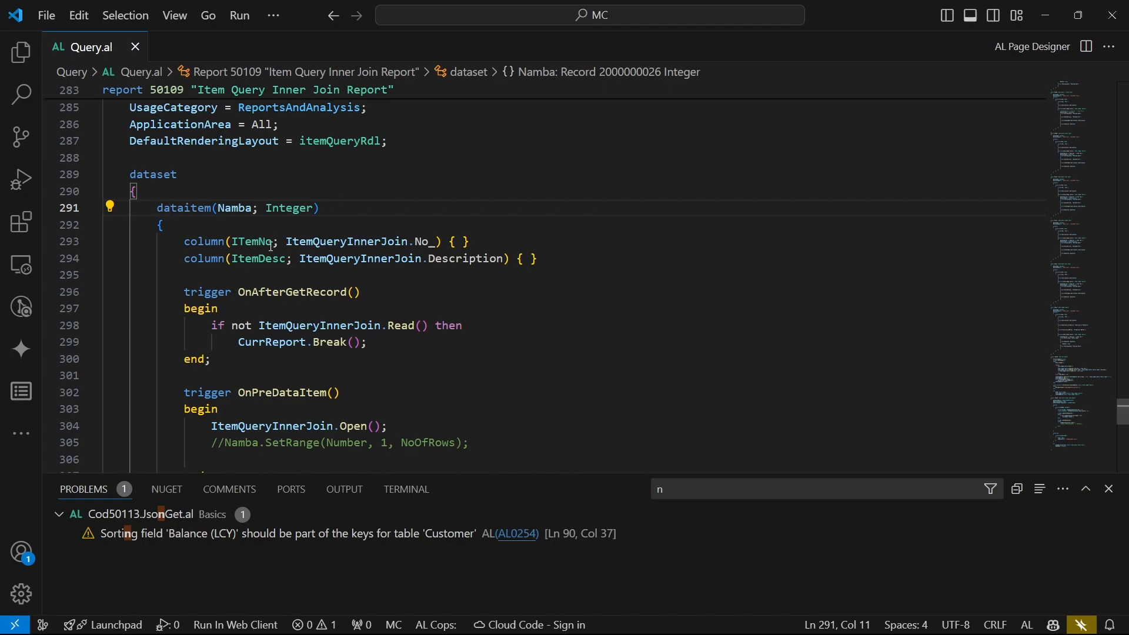
{"action": "left_click", "coordinate": [505, 258]}
{"action": "scroll", "coordinate": [352, 256], "scroll_direction": "down", "scroll_amount": 2}
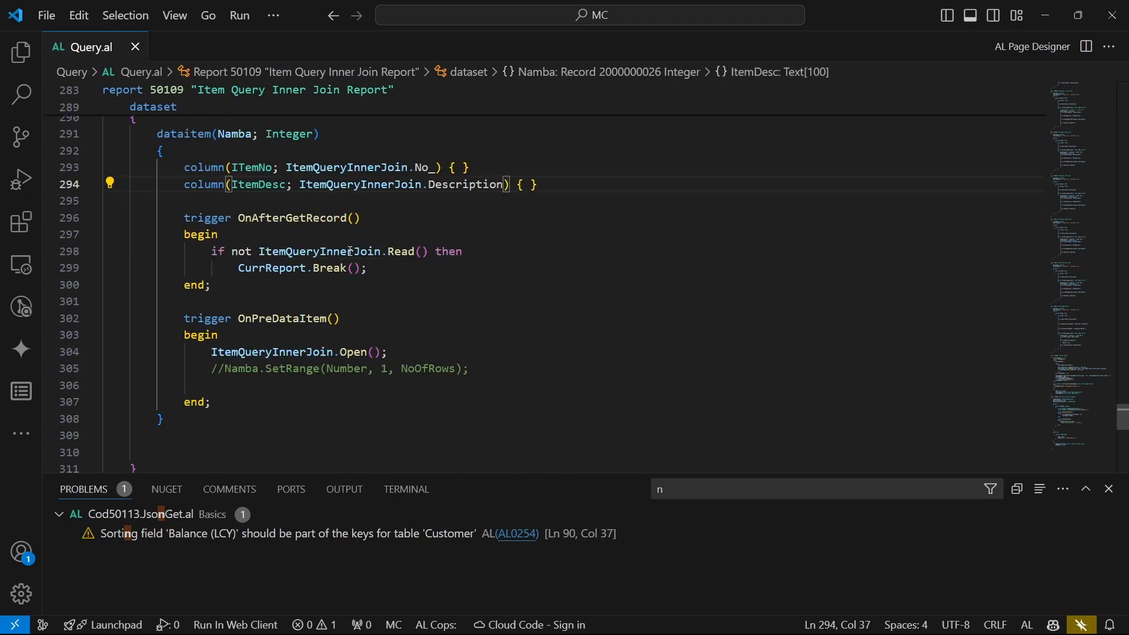
{"action": "scroll", "coordinate": [350, 252], "scroll_direction": "down", "scroll_amount": 1}
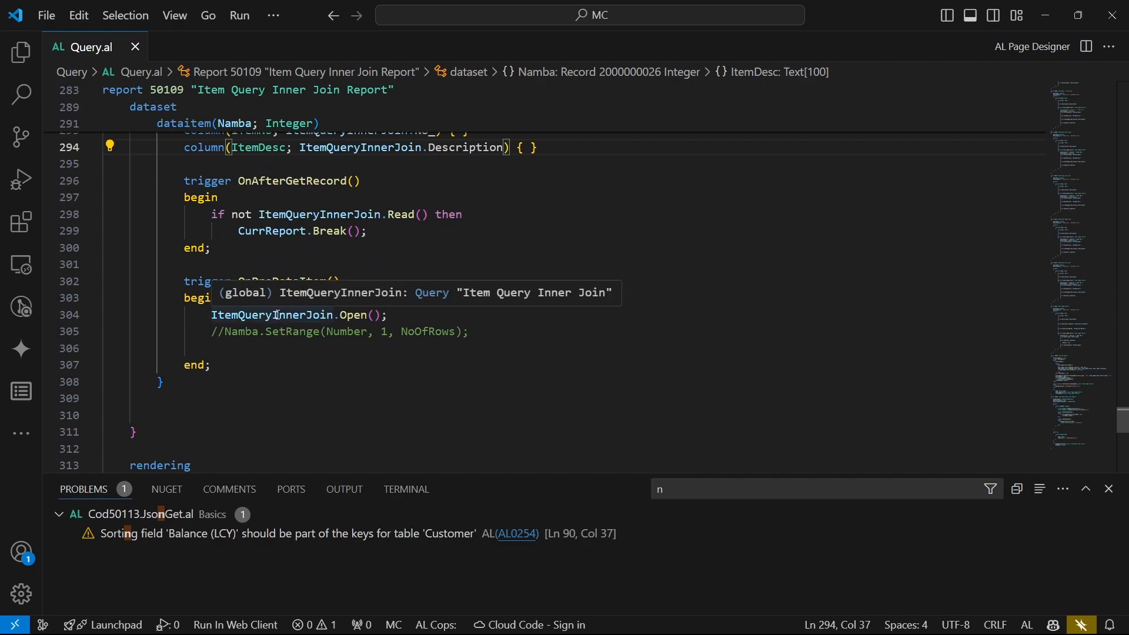
{"action": "left_click", "coordinate": [383, 315]}
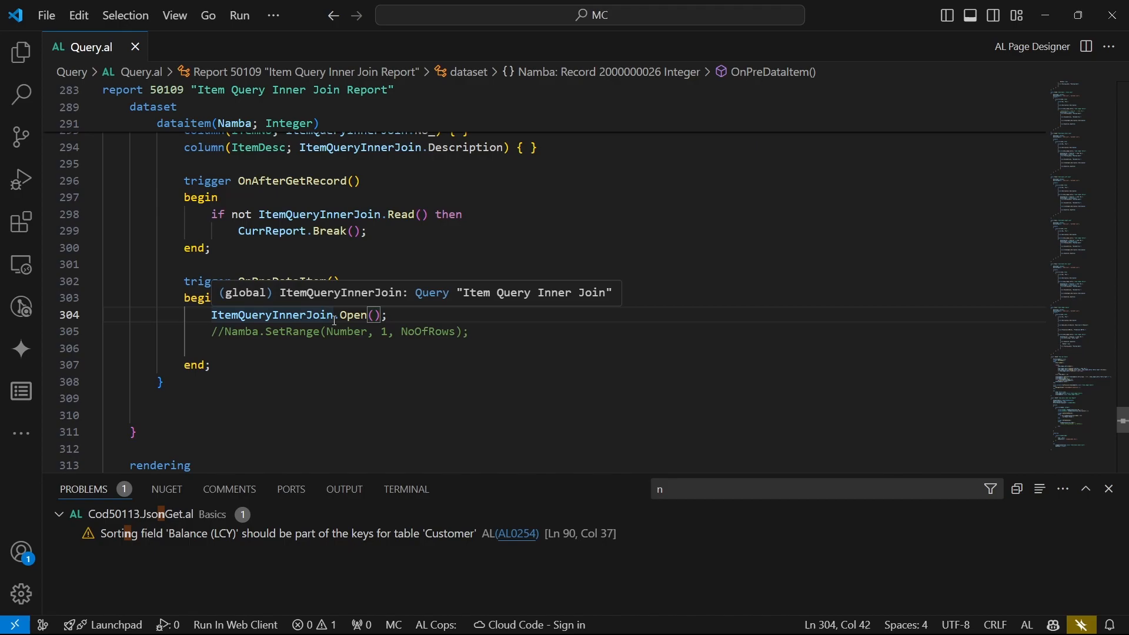
{"action": "left_click", "coordinate": [440, 215]}
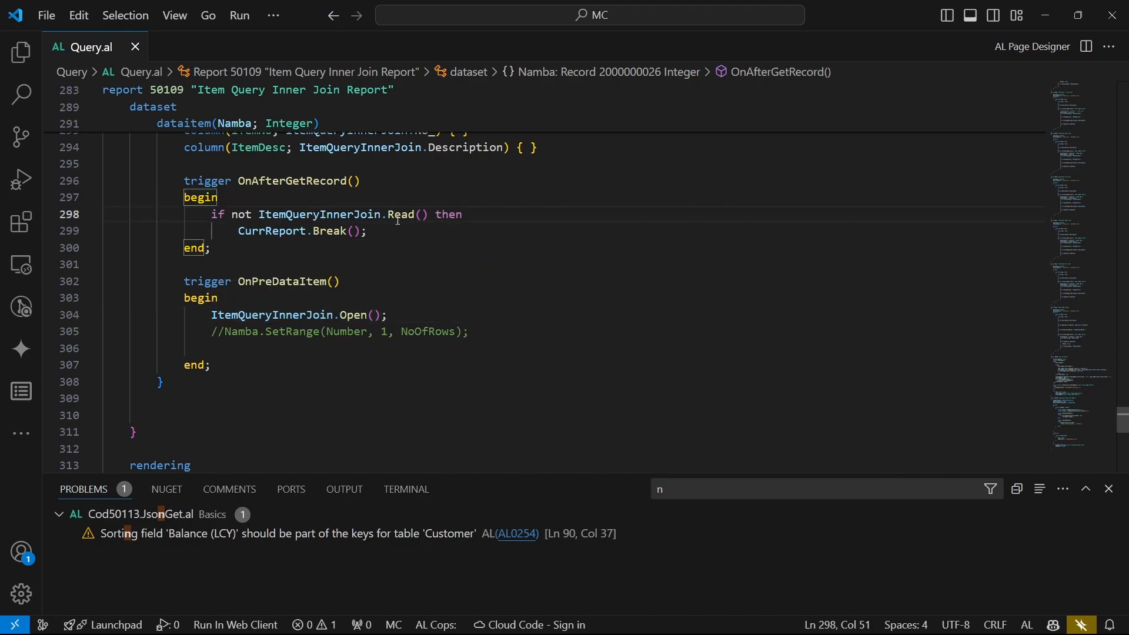
{"action": "scroll", "coordinate": [398, 219], "scroll_direction": "up", "scroll_amount": 1}
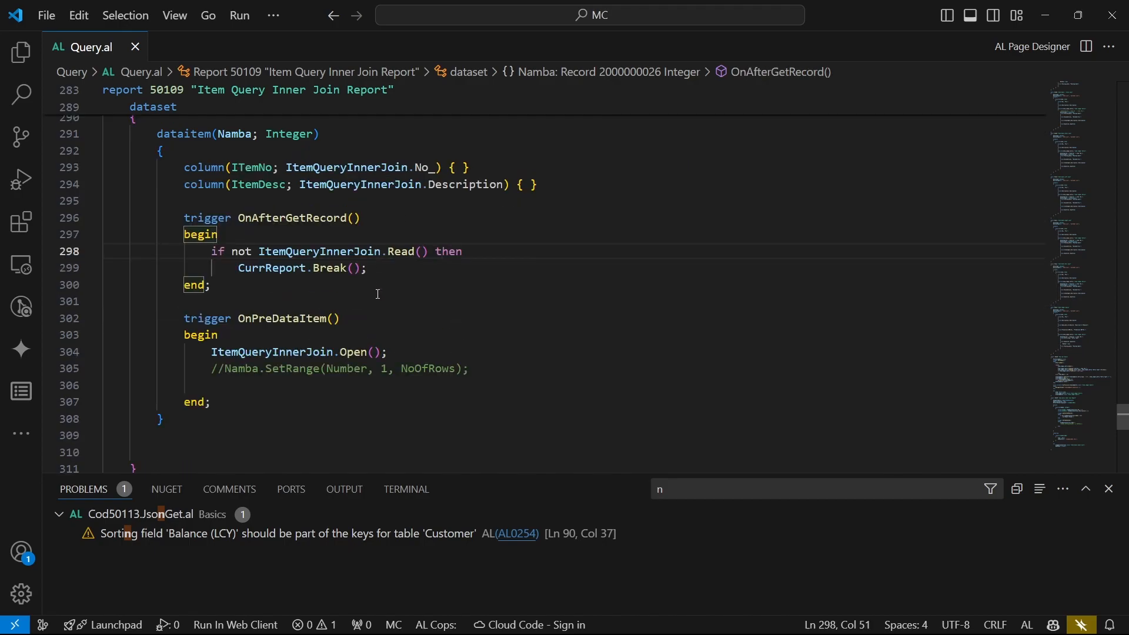
{"action": "double_click", "coordinate": [262, 251]}
{"action": "left_click_drag", "start_coordinate": [261, 252], "coordinate": [415, 252]}
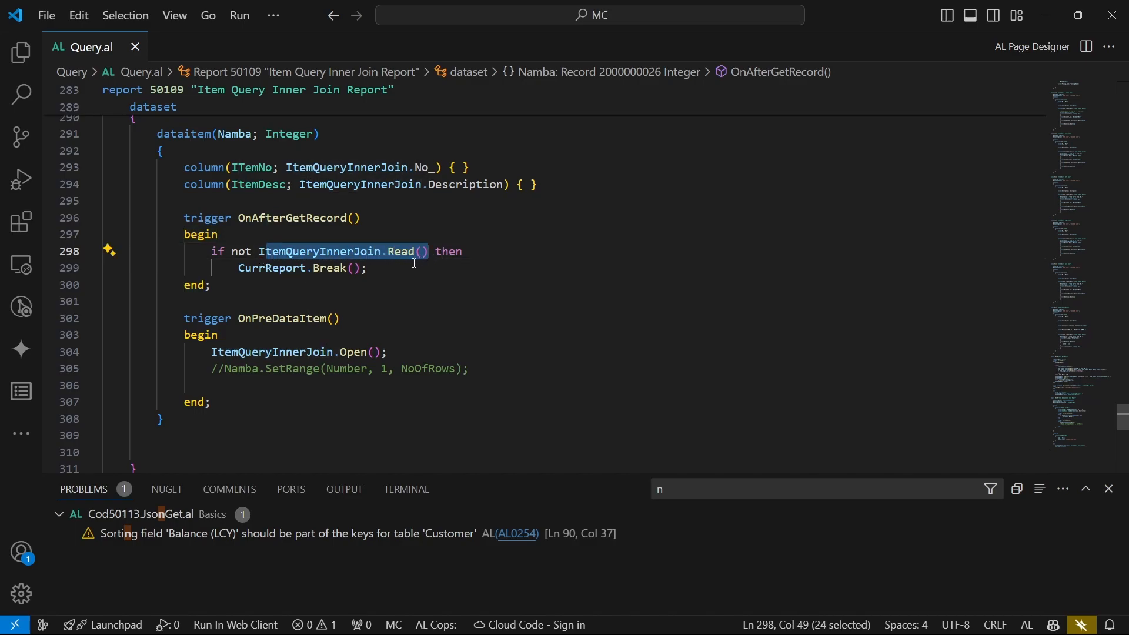
{"action": "left_click", "coordinate": [354, 251]}
{"action": "key", "text": "Up"}
{"action": "key", "text": "Up"}
{"action": "key", "text": "Up"}
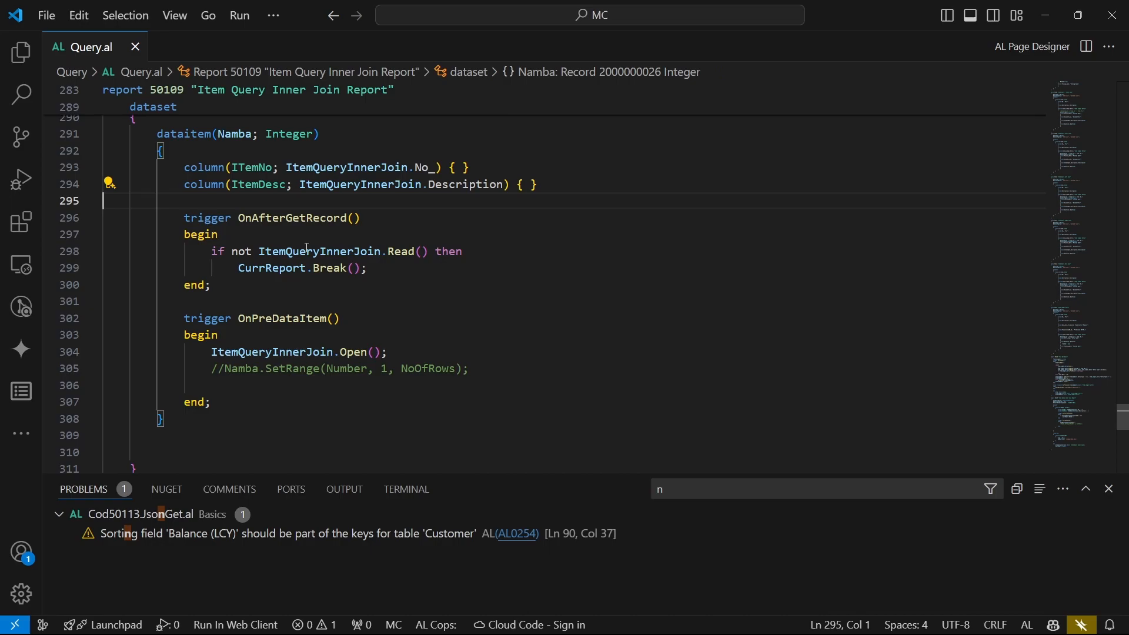
{"action": "left_click", "coordinate": [307, 251]}
{"action": "double_click", "coordinate": [357, 166]}
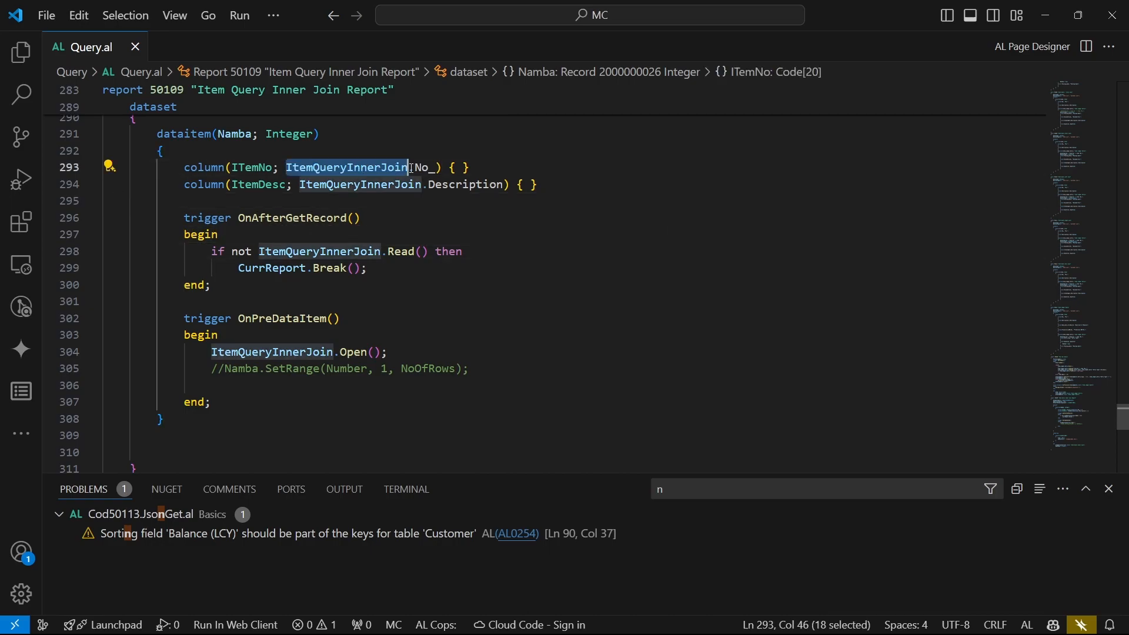
{"action": "left_click", "coordinate": [410, 167]}
{"action": "left_click", "coordinate": [362, 167]}
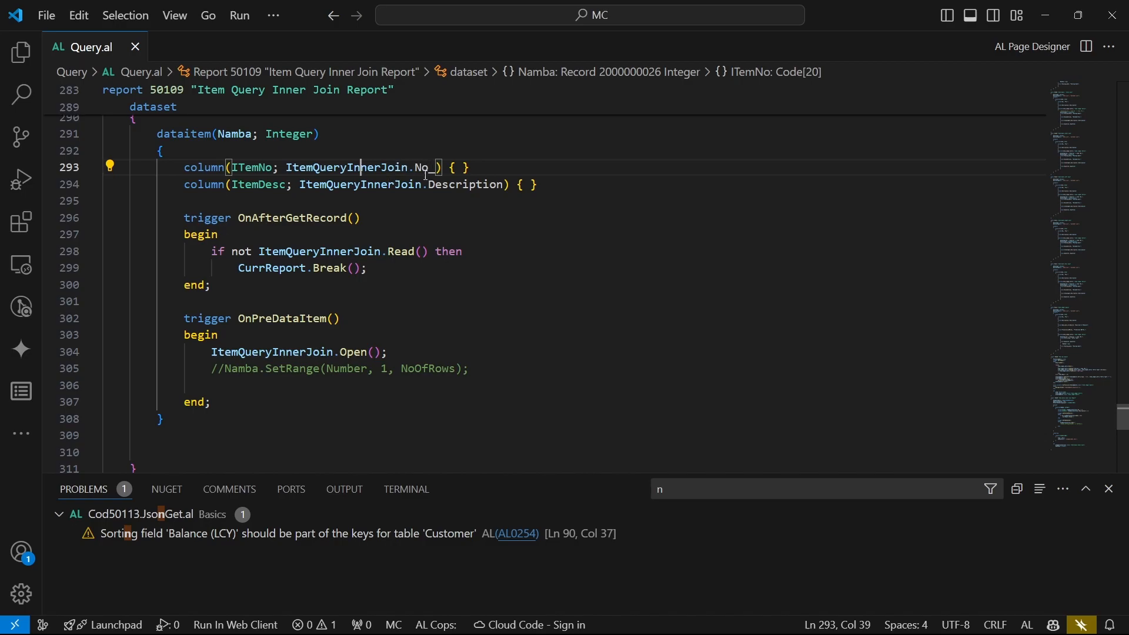
{"action": "mouse_move", "coordinate": [347, 167]}
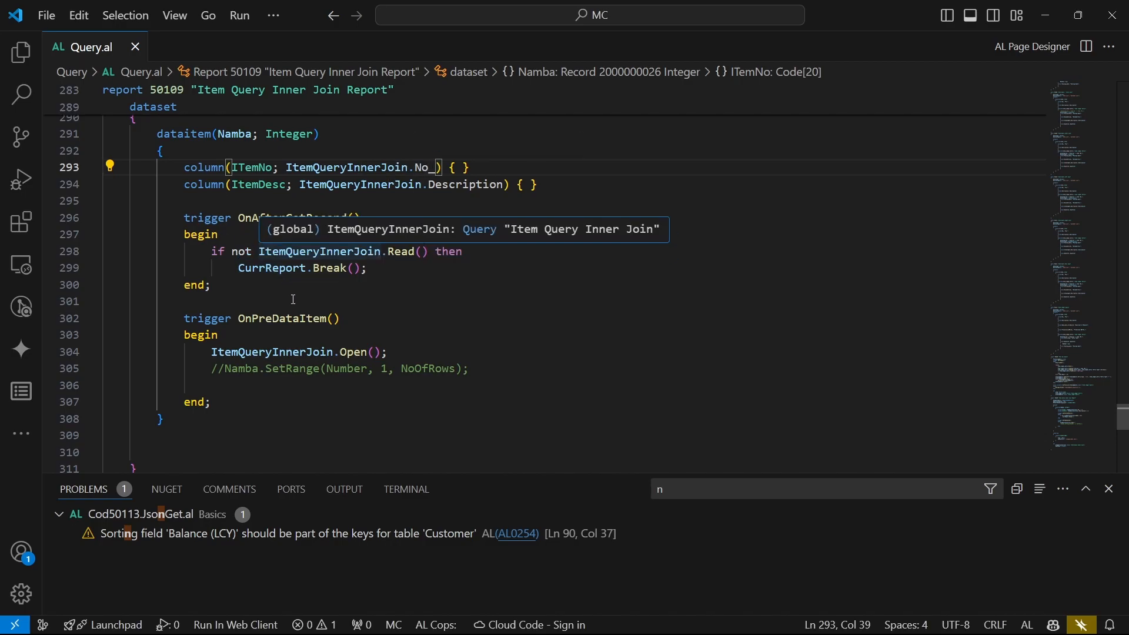
{"action": "left_click", "coordinate": [379, 301]}
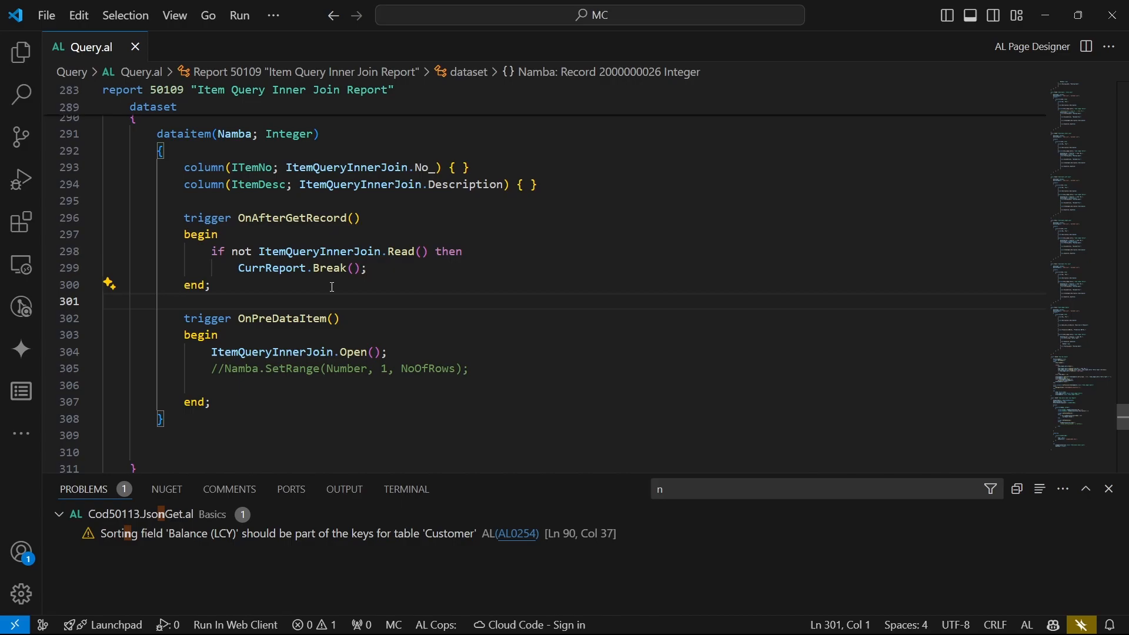
{"action": "mouse_move", "coordinate": [272, 268]}
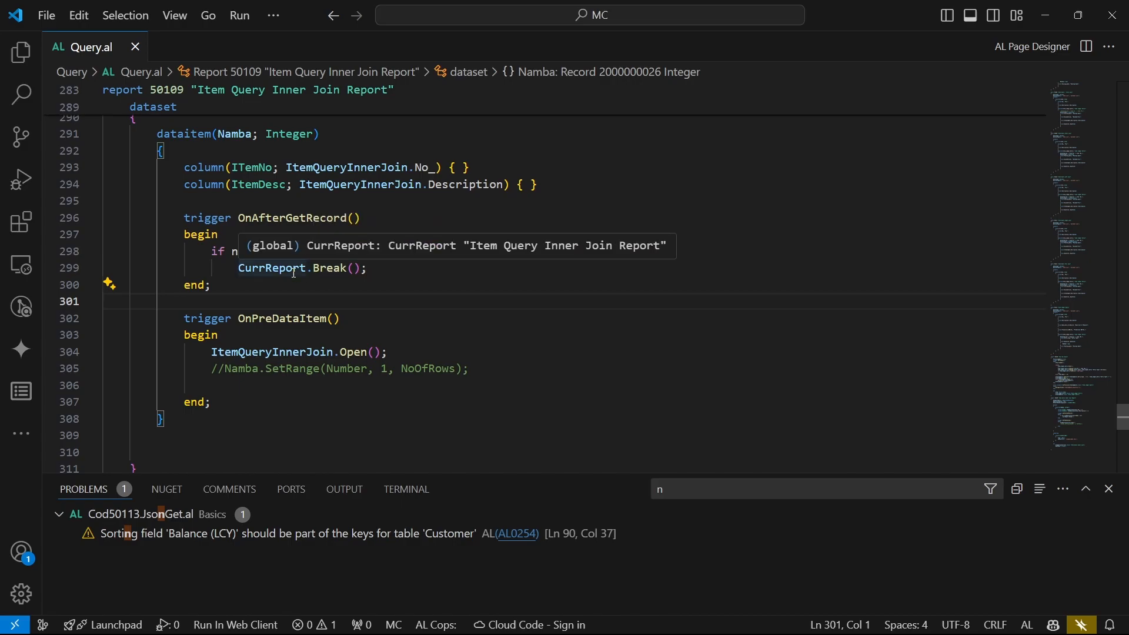
{"action": "scroll", "coordinate": [294, 275], "scroll_direction": "up", "scroll_amount": 1}
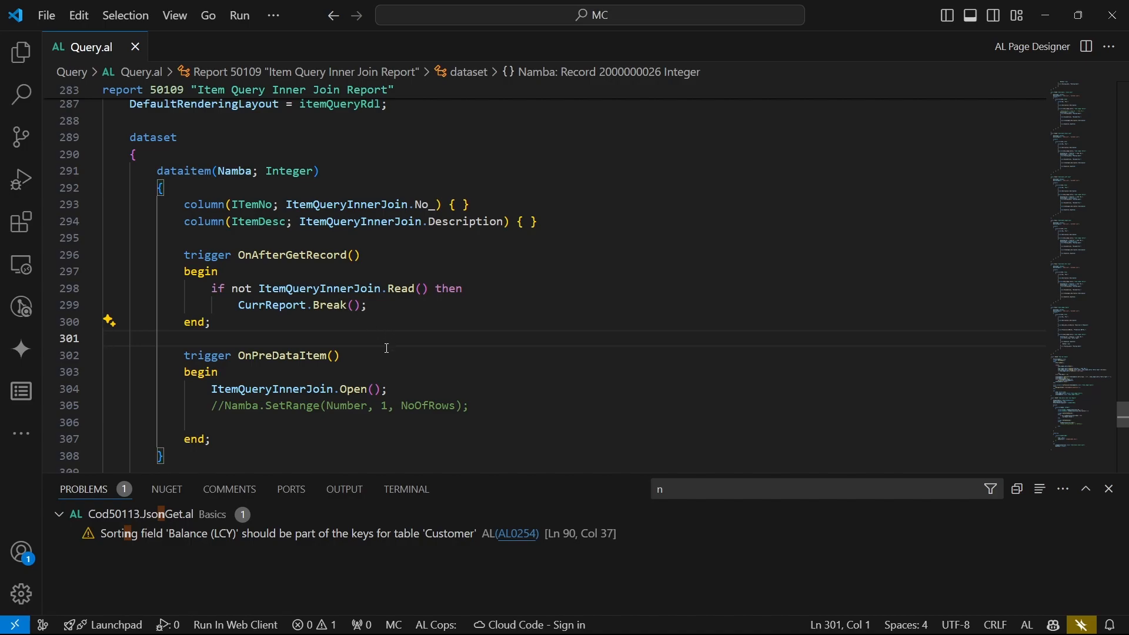
{"action": "left_click", "coordinate": [337, 353]}
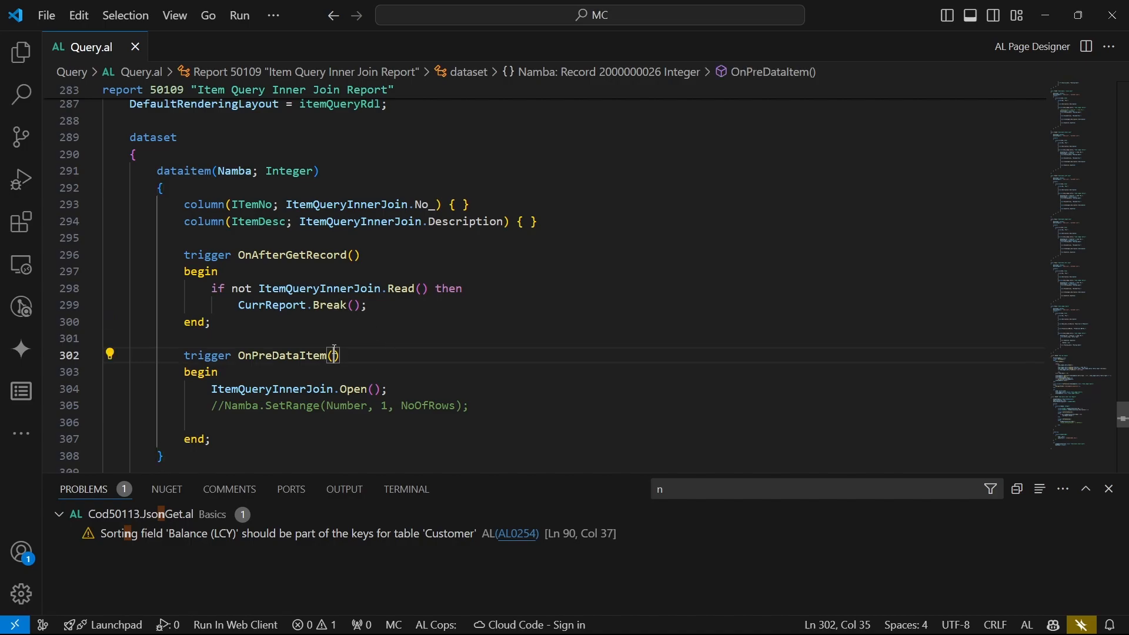